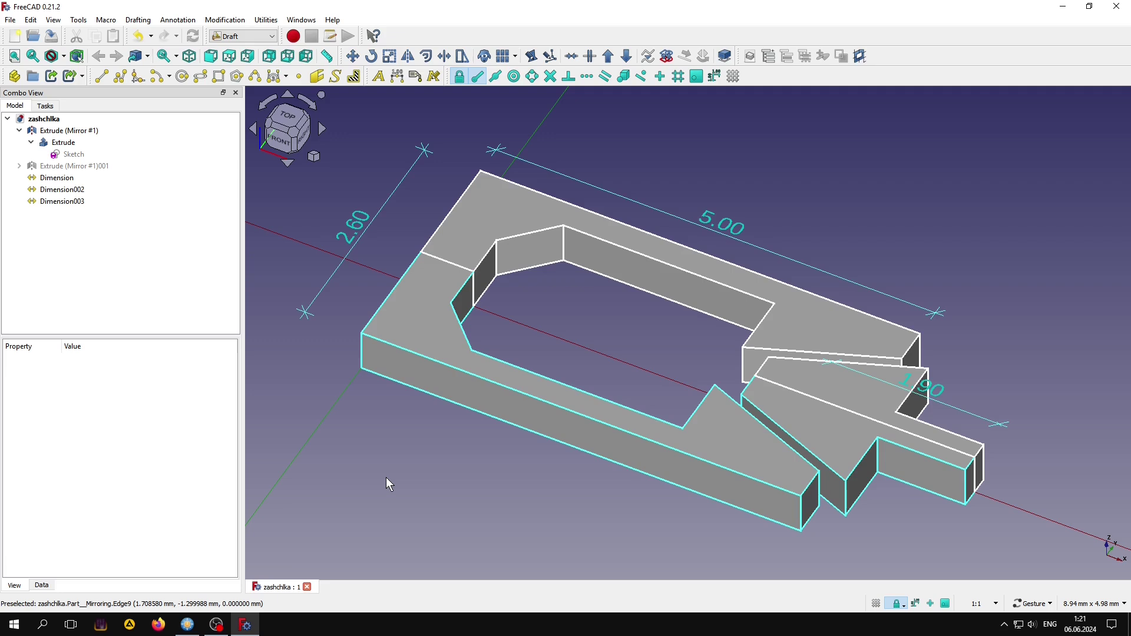
Step: Export the latch Extrude from FreeCAD to D:\test as zashchlka, in STEP with colors format
left_click(63, 143)
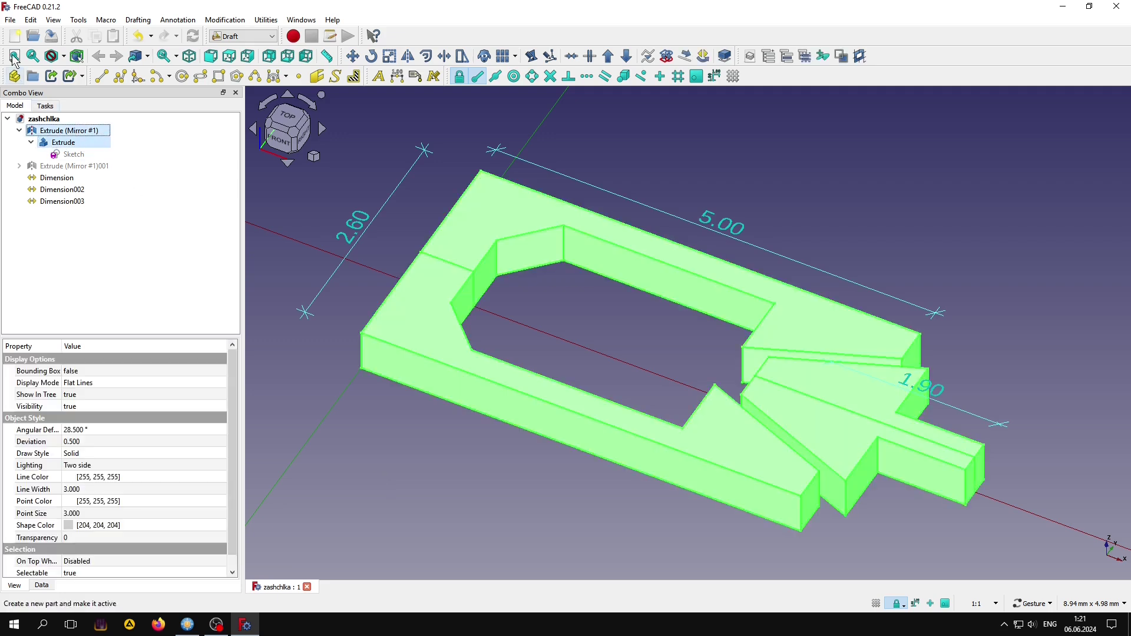
left_click(10, 19)
left_click(56, 193)
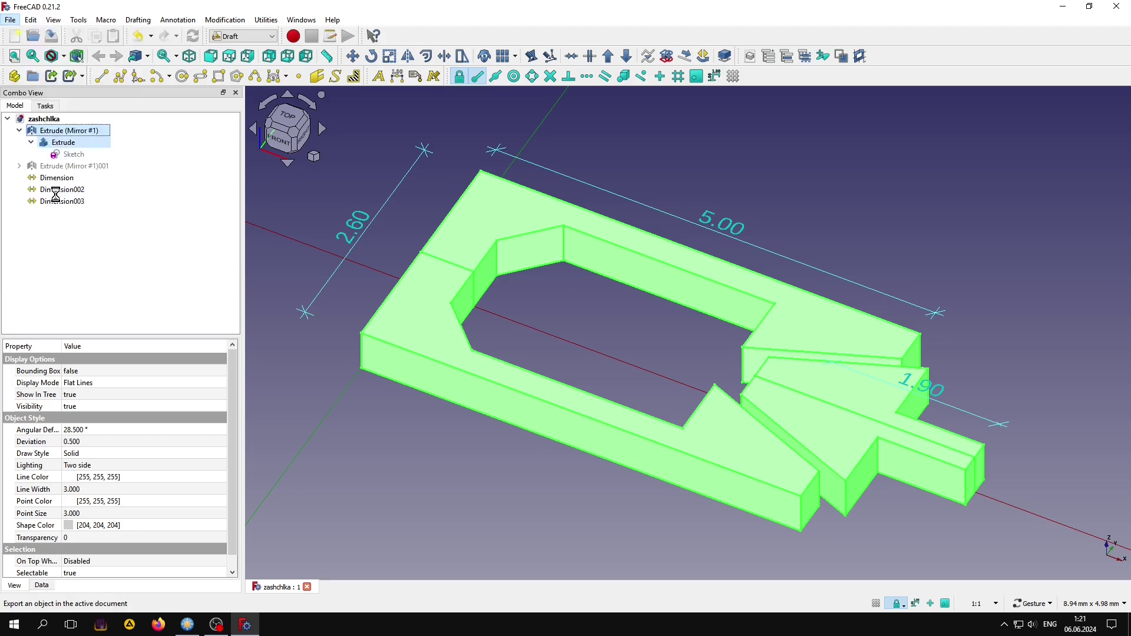
left_click(184, 333)
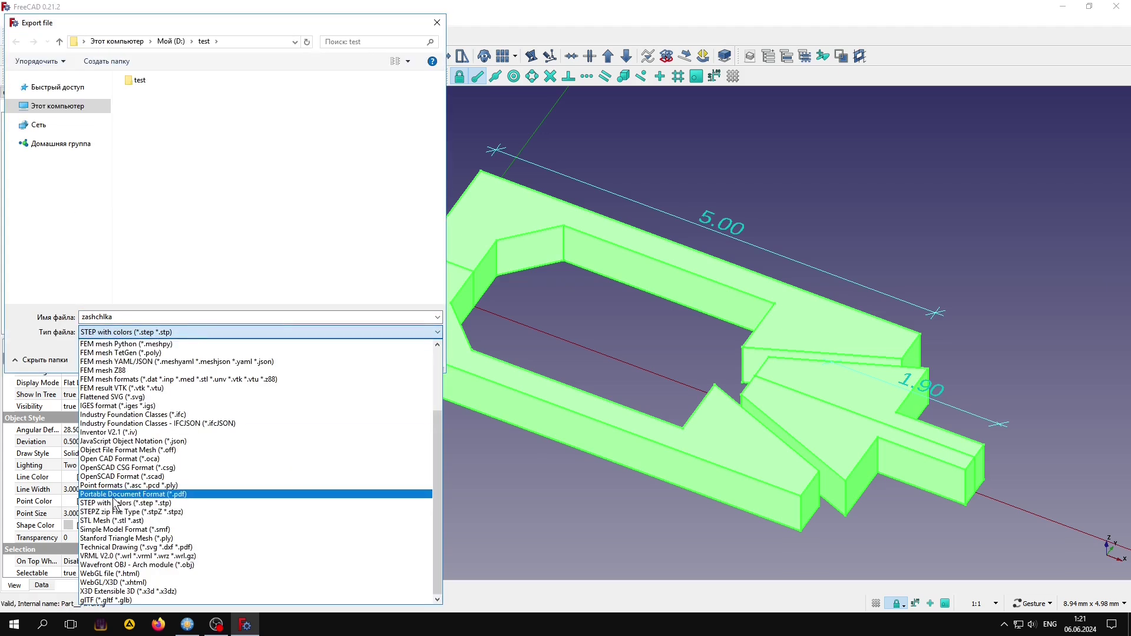
left_click(152, 503)
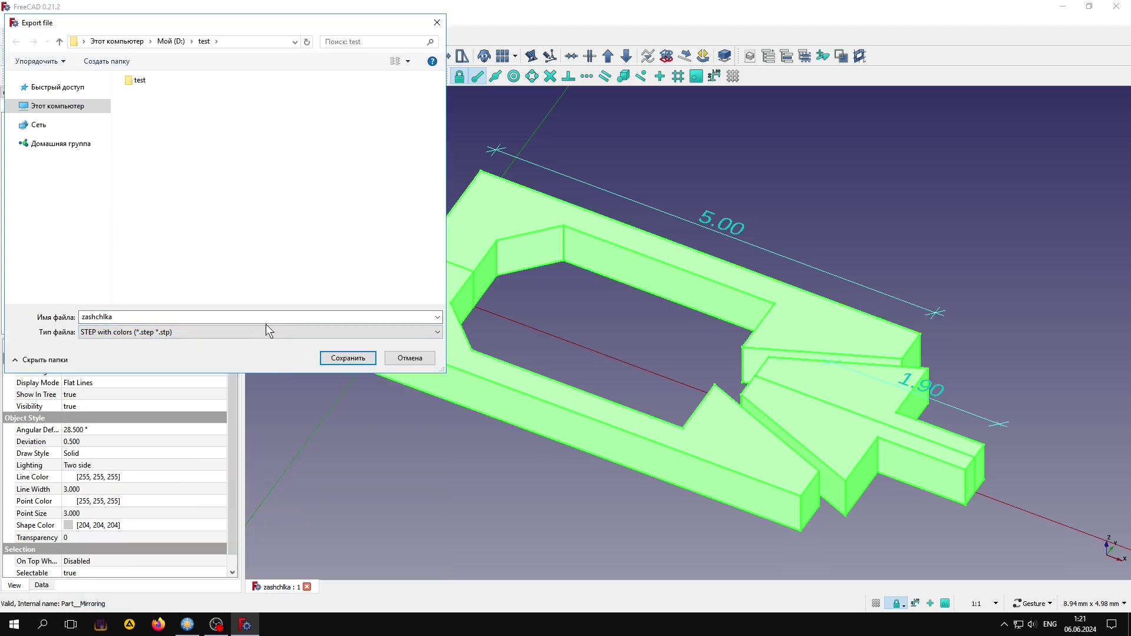
left_click(355, 358)
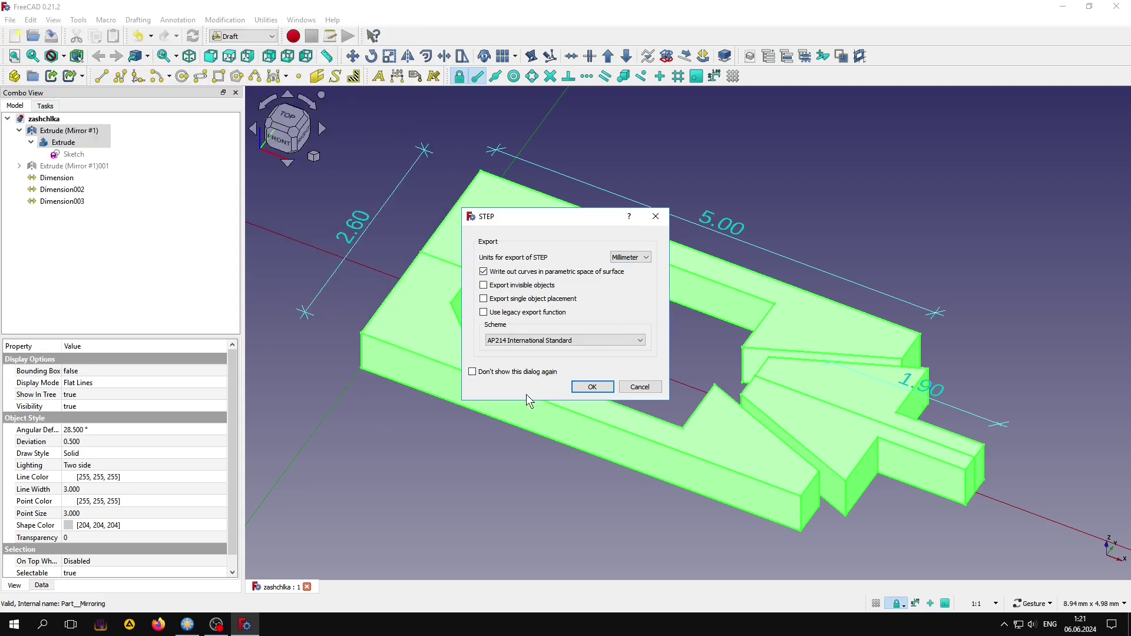
left_click(592, 387)
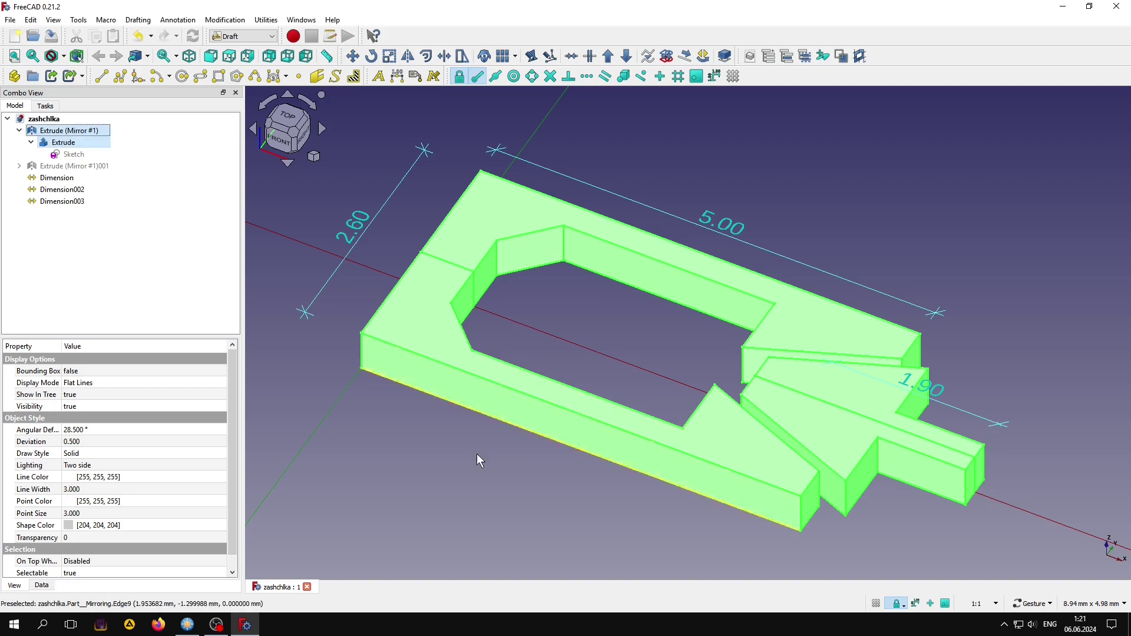
Step: Create a new 3D PrePoMax model using the mm, ton, s, °C unit system
left_click(461, 464)
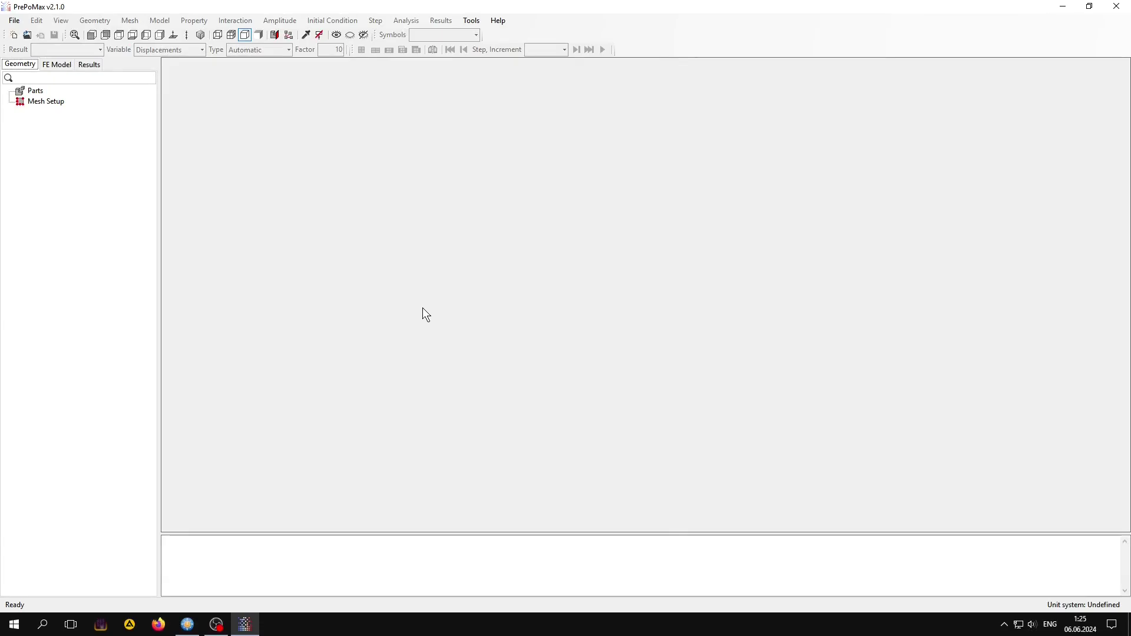
left_click(13, 34)
left_click(93, 169)
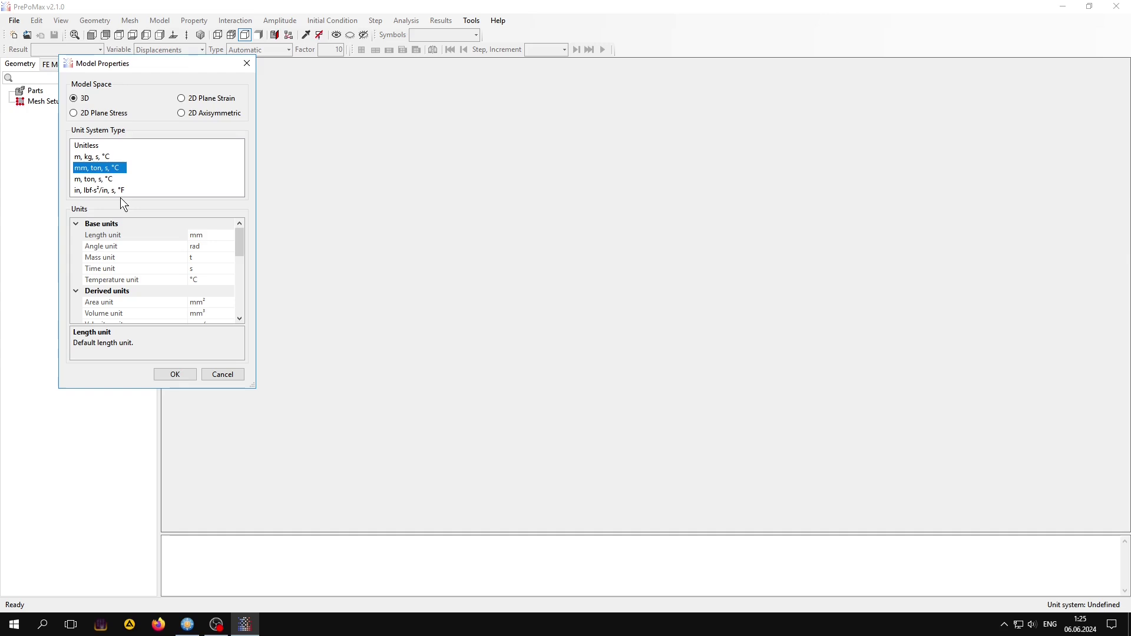
left_click(179, 377)
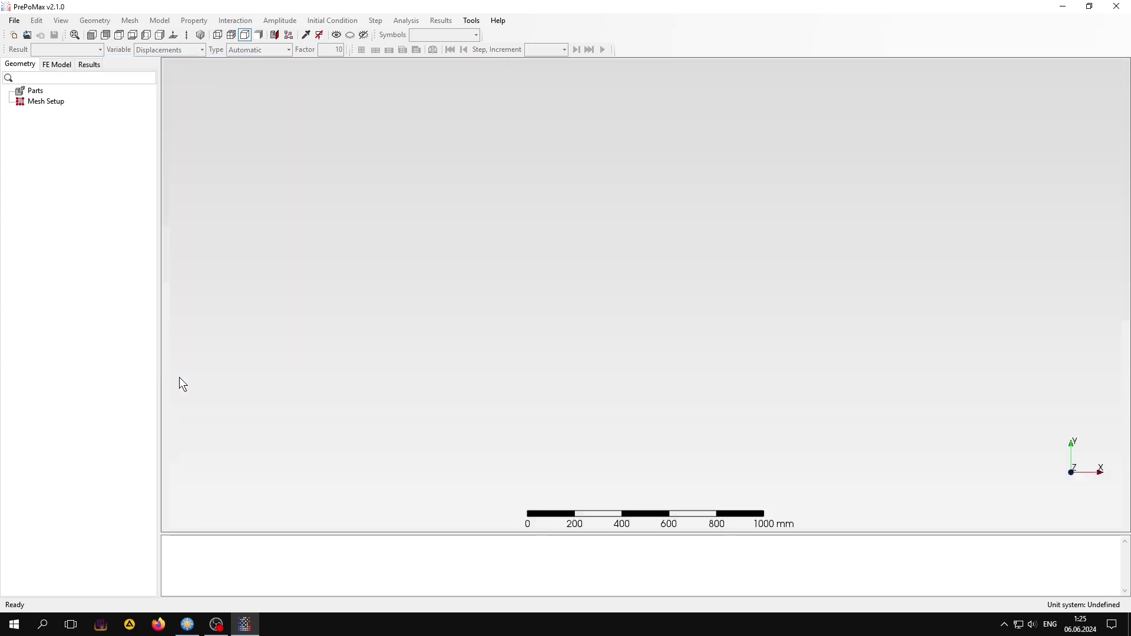
Step: Import zashchlka.step into the model as four solid parts
left_click(44, 38)
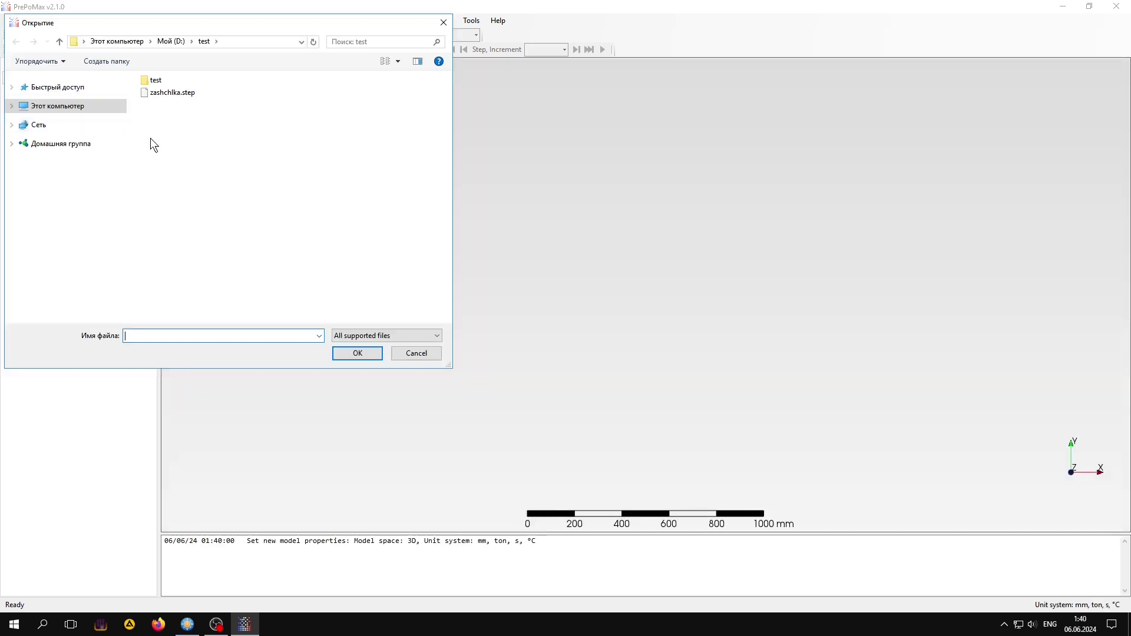
left_click(172, 93)
left_click(351, 355)
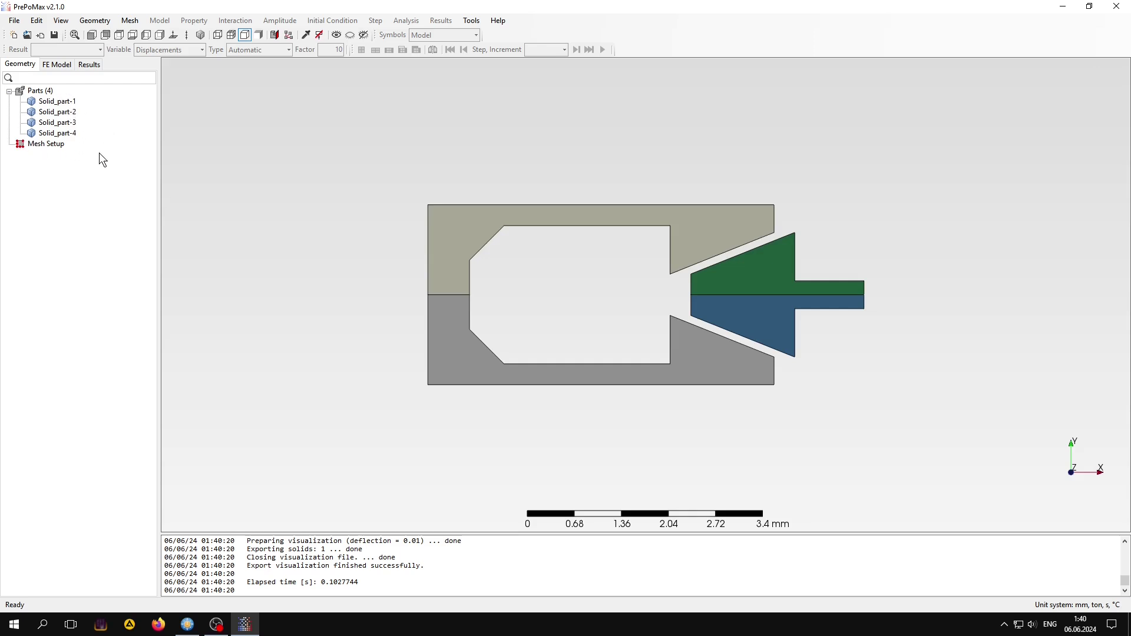
Step: Combine frame halves Solid_part-1 and Solid_part-3 into compound part Compound-1
left_click(67, 104)
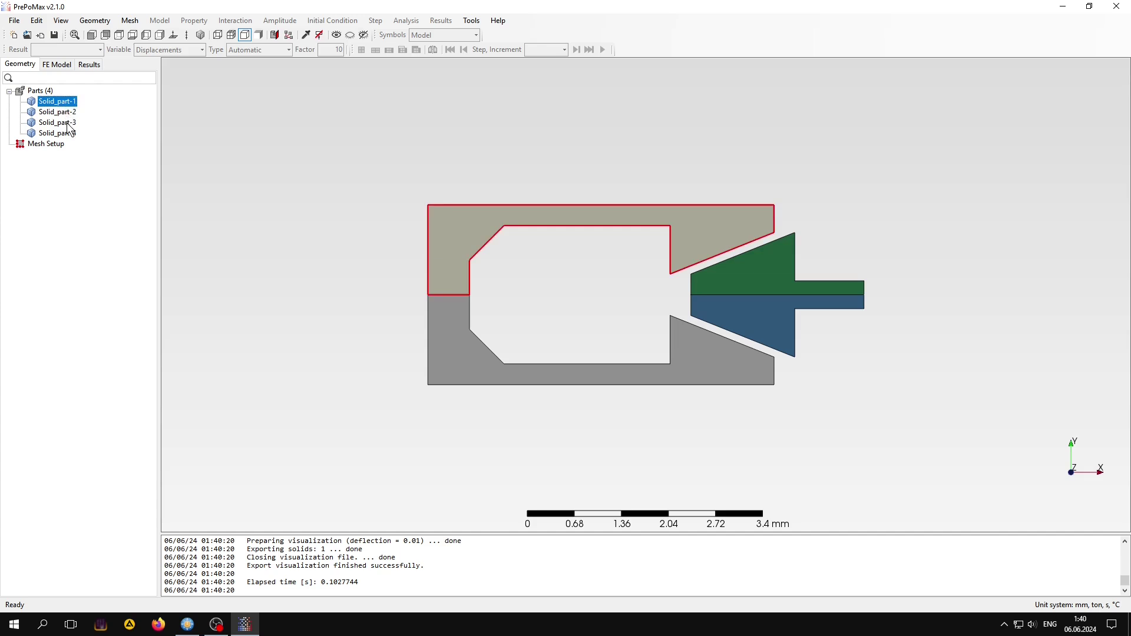
left_click(67, 123, "ctrl")
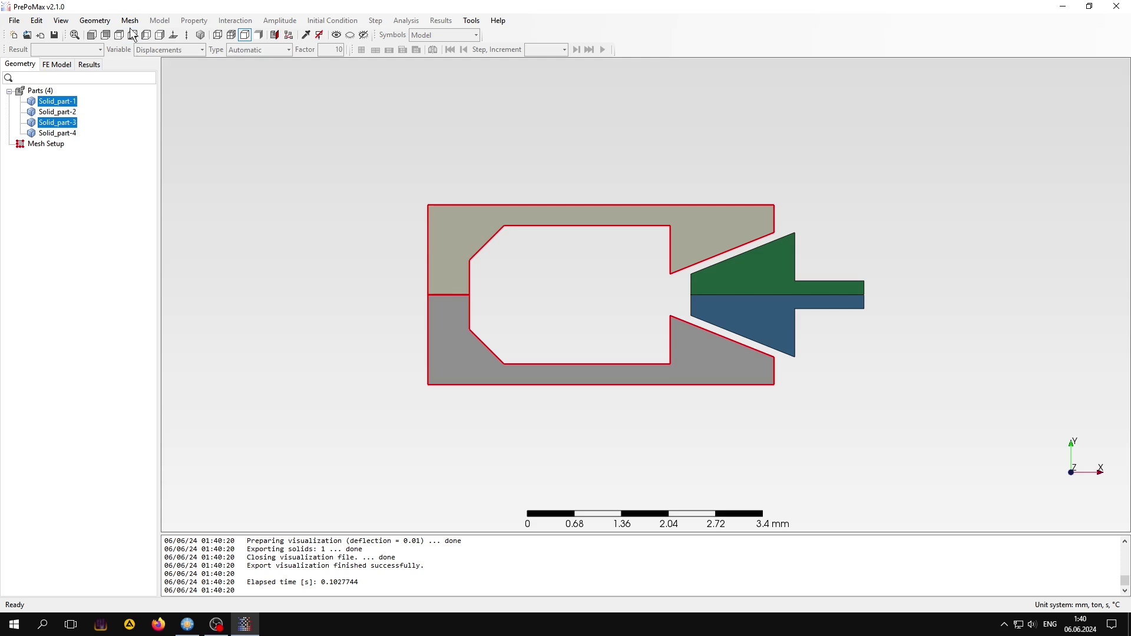
left_click(95, 20)
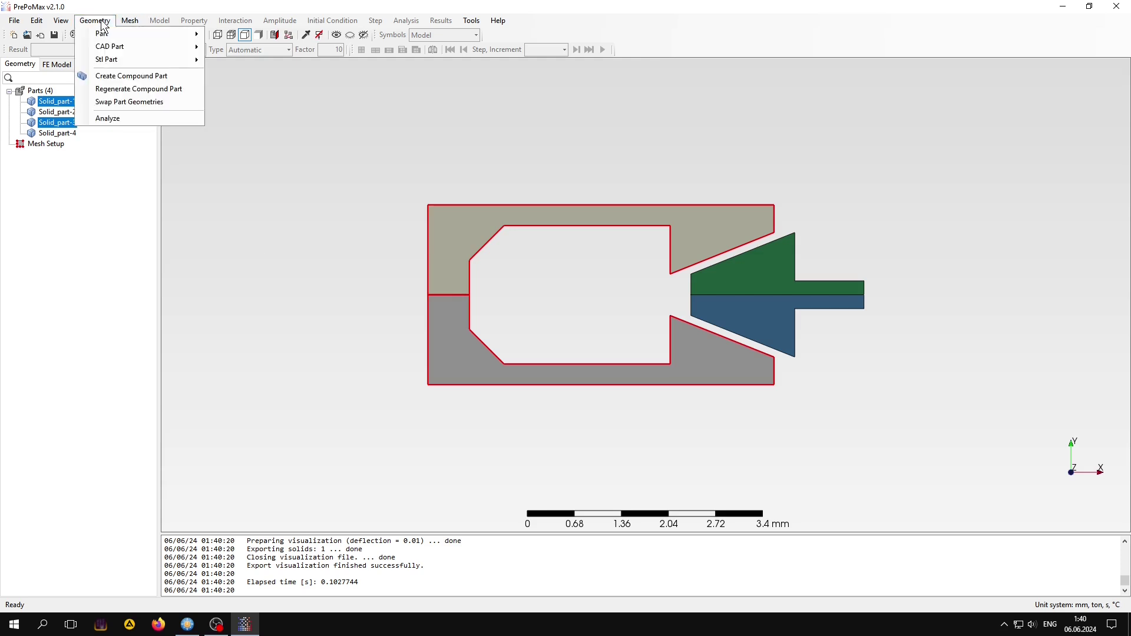
left_click(108, 78)
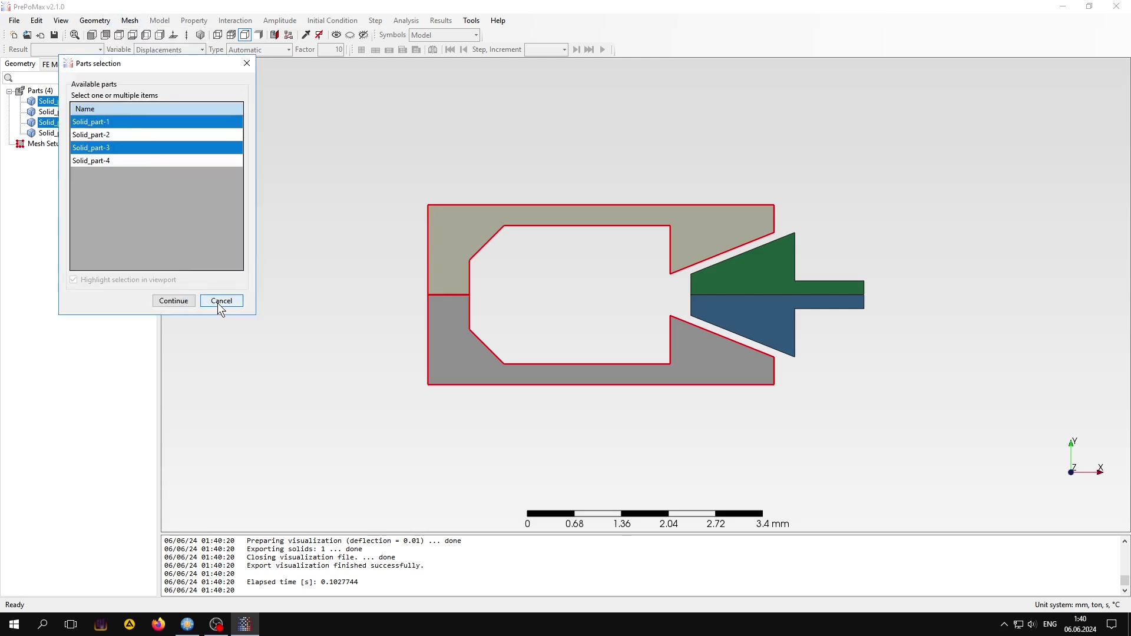
left_click(173, 301)
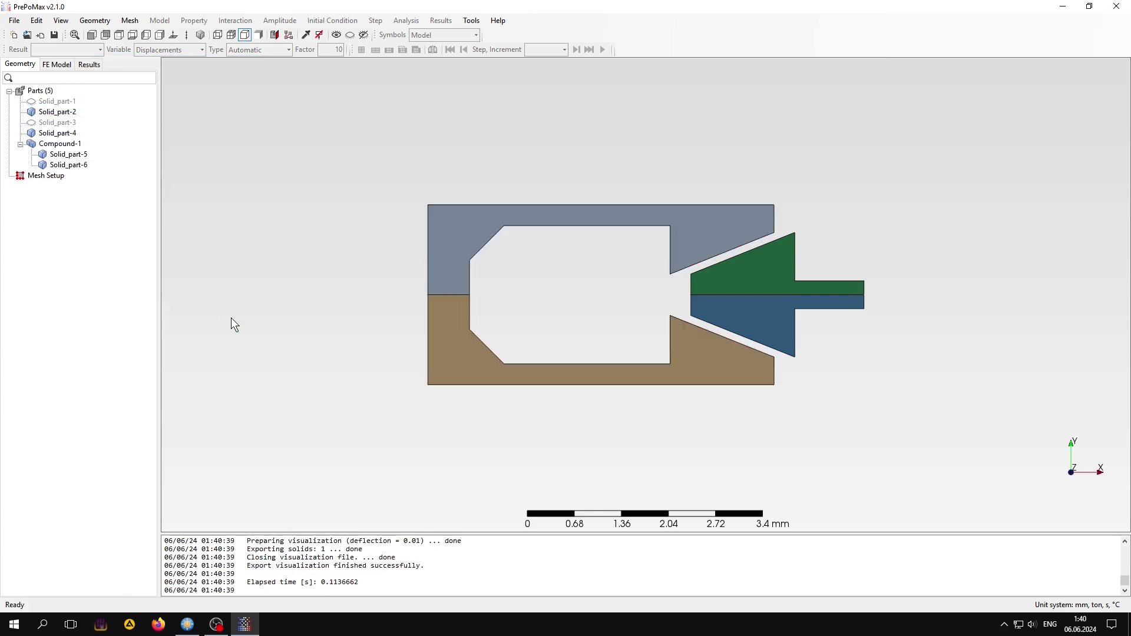
Step: Combine latch halves Solid_part-2 and Solid_part-4 into Compound-2, then save as zashchlka.pmx
left_click(68, 134)
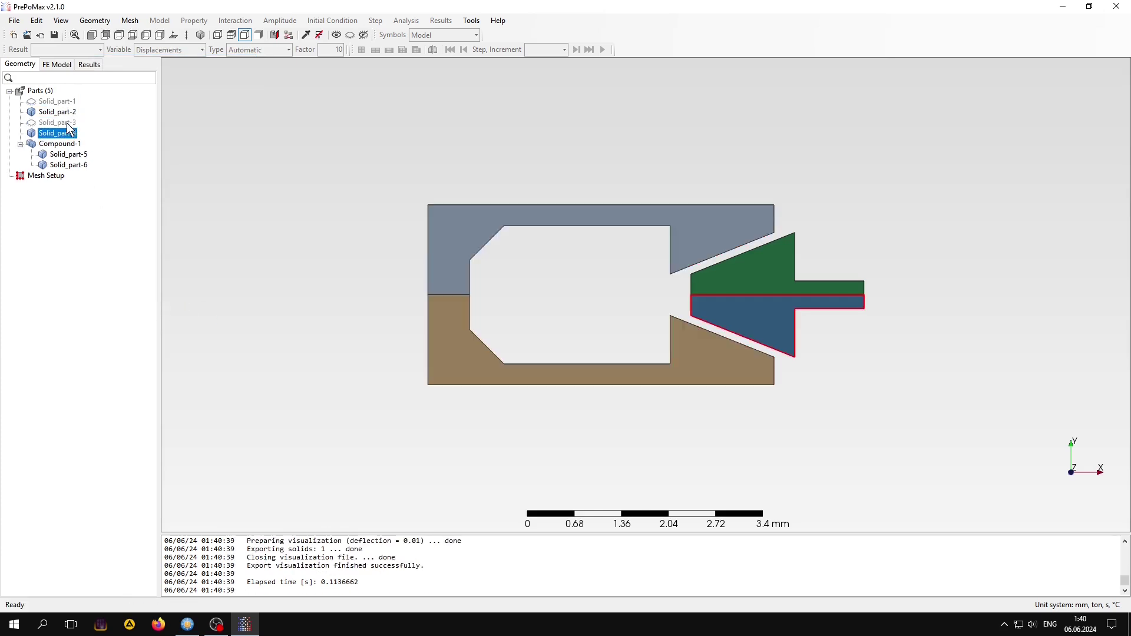
left_click(69, 113, "ctrl")
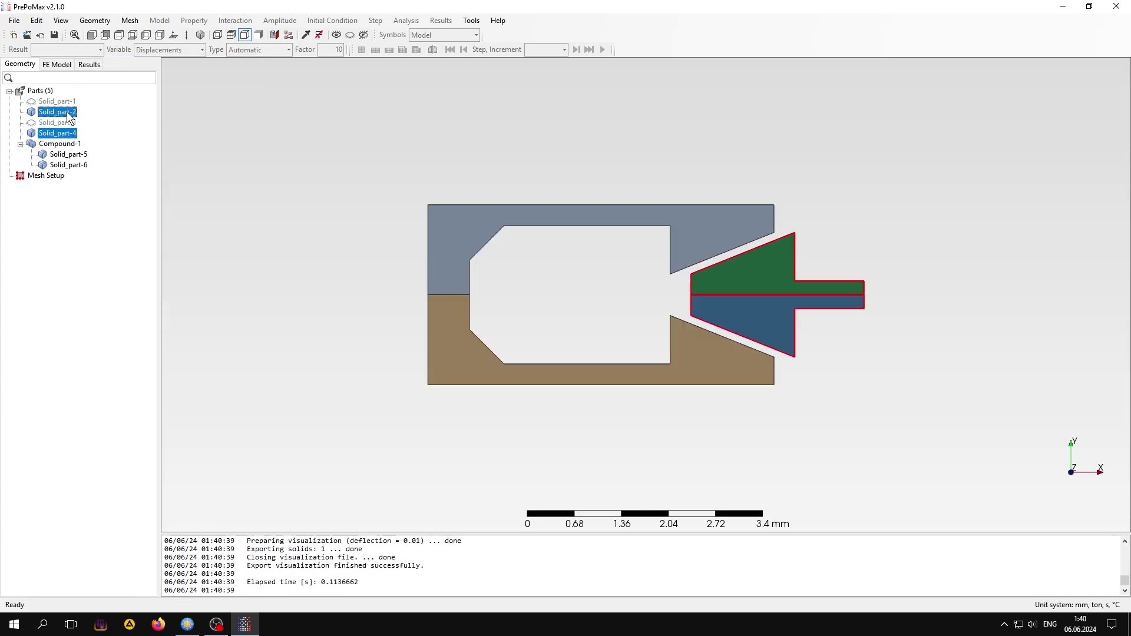
left_click(93, 24)
left_click(106, 76)
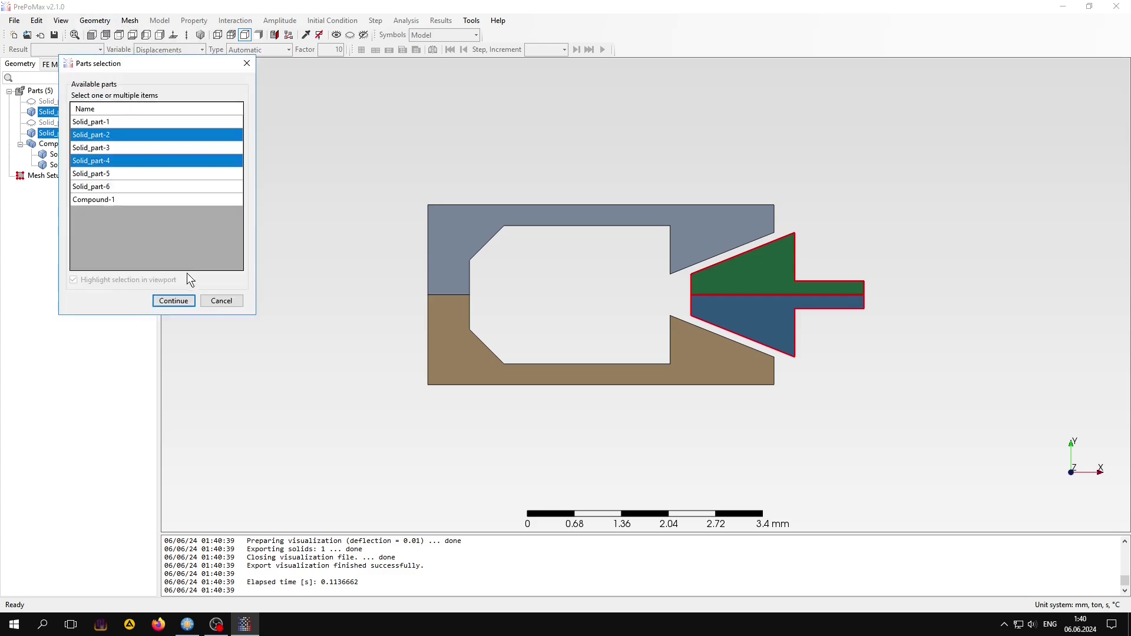
left_click(173, 301)
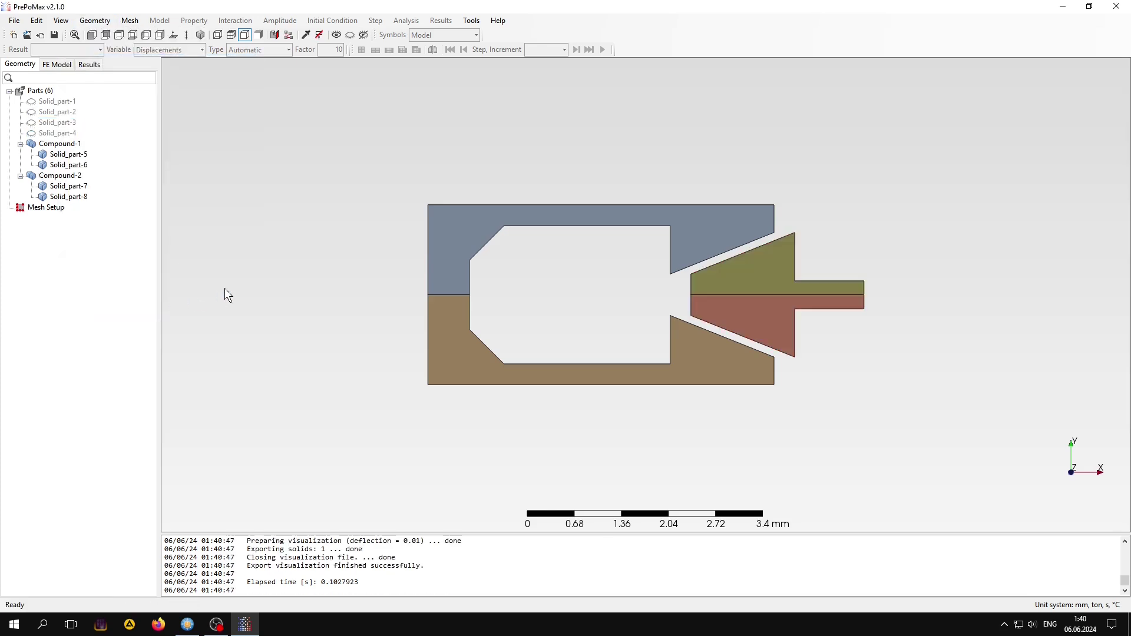
key("ctrl+s")
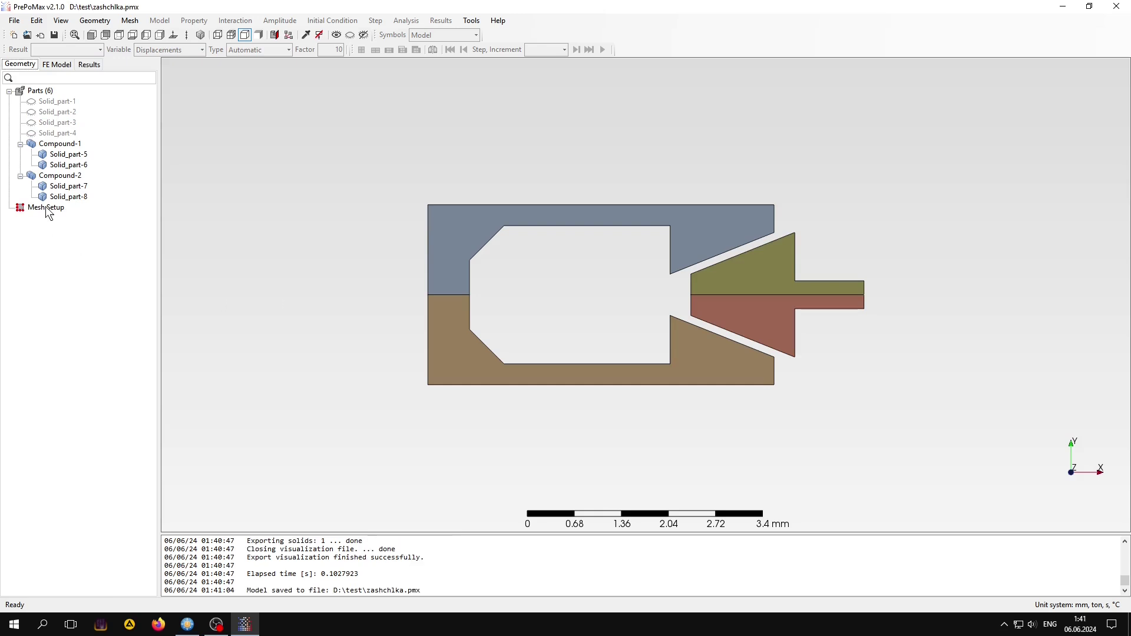
Step: Add Meshing_Parameters-1 for all parts: 0.2 mm maximum and 0.05 mm minimum element size
right_click(46, 207)
left_click(73, 219)
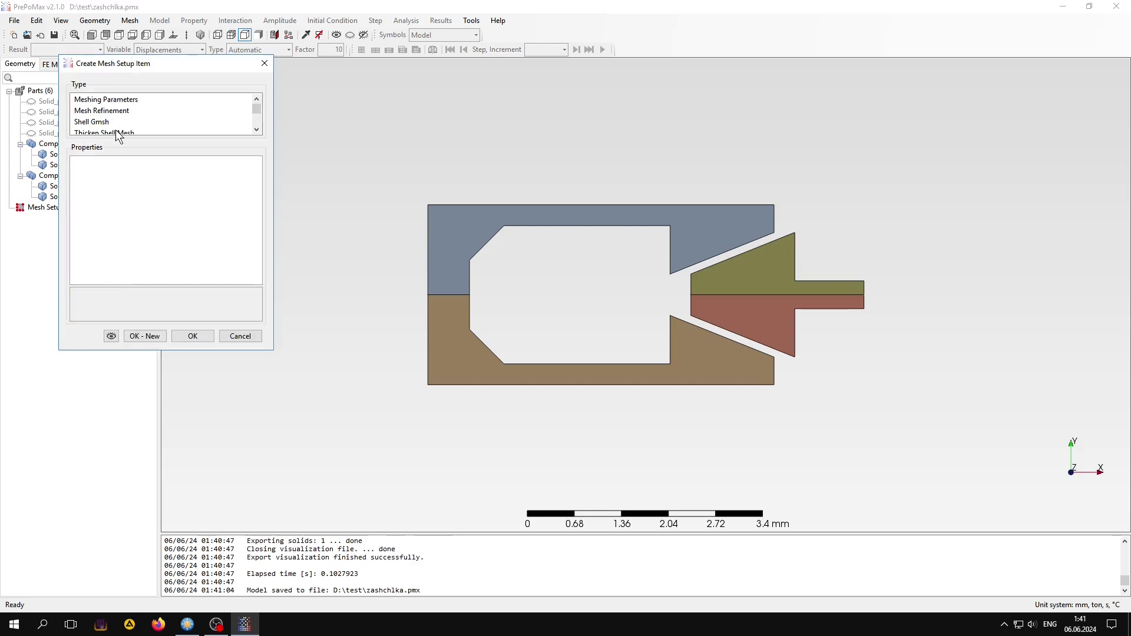
left_click(192, 208)
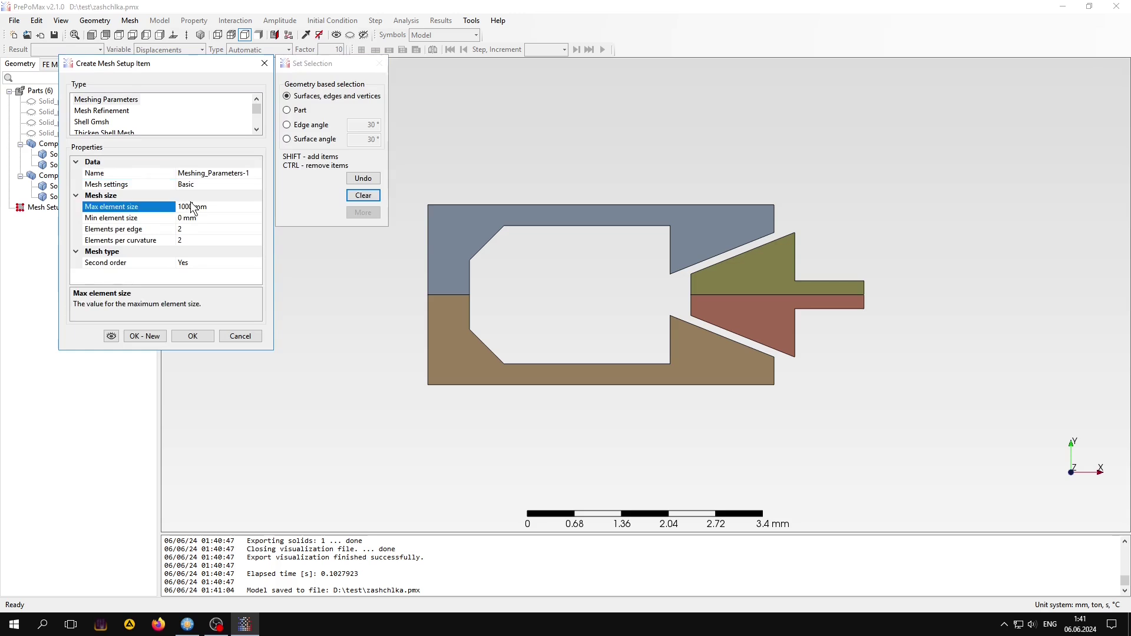
double_click(190, 208)
type("0.2")
left_click(182, 219)
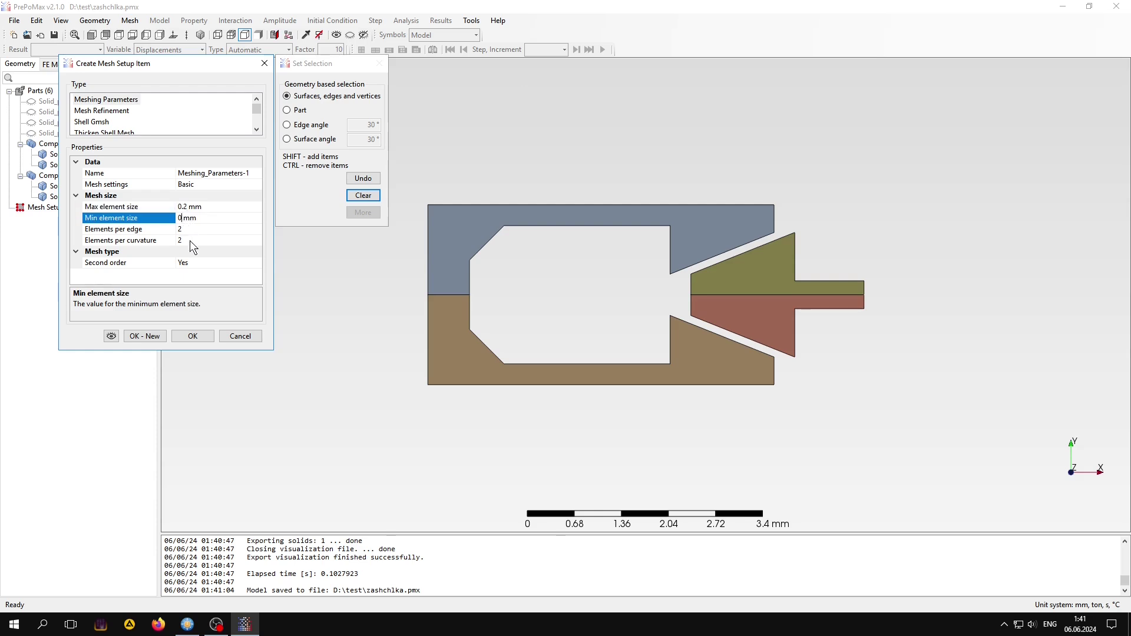
type(".05")
left_click_drag(424, 175, 926, 414)
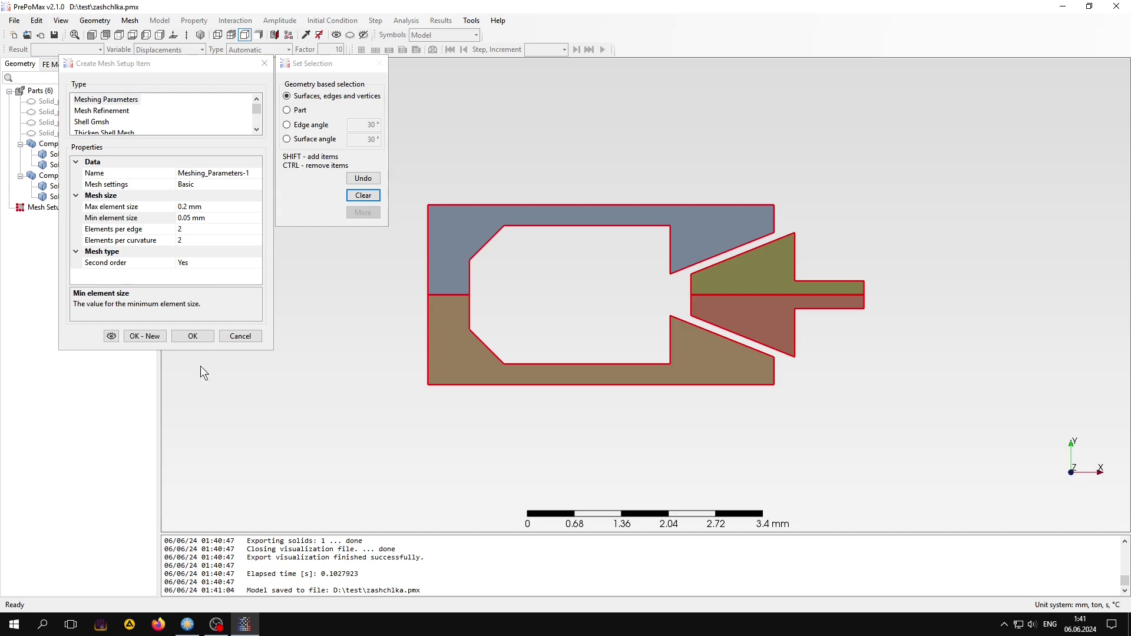
left_click(192, 336)
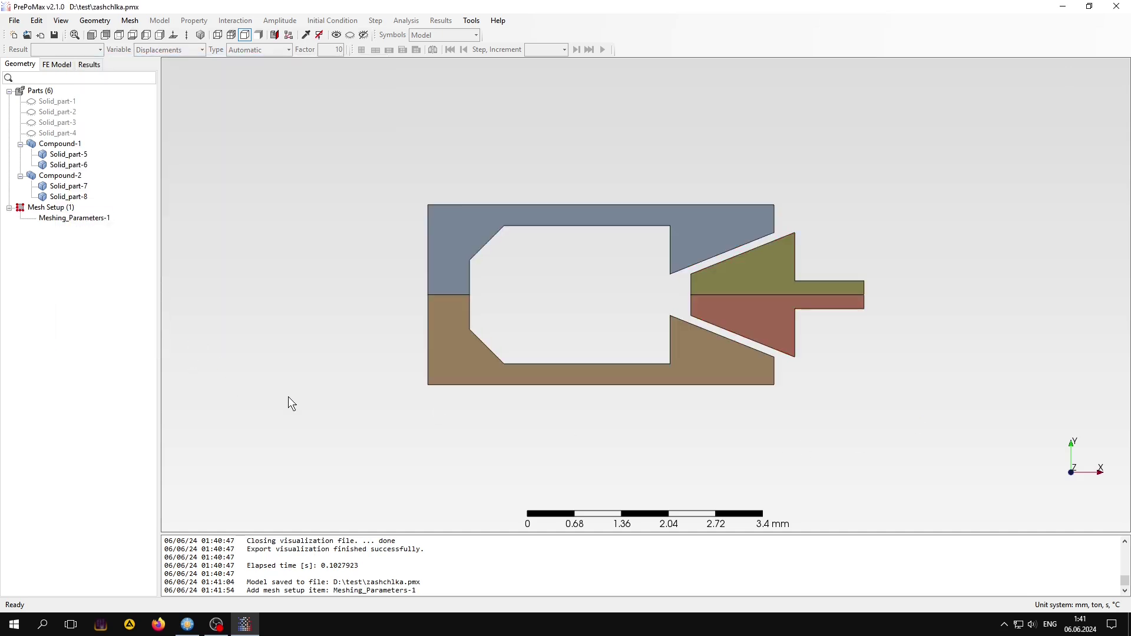
Step: Generate the mesh for Compound-1 and Compound-2
left_click(129, 20)
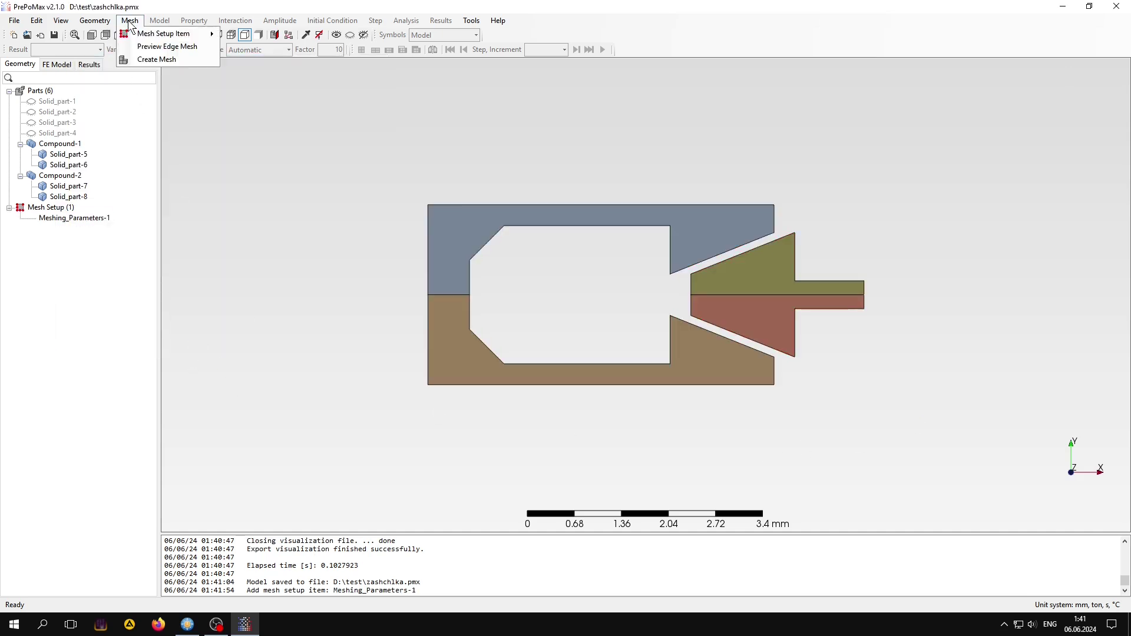
left_click(158, 60)
left_click(97, 186)
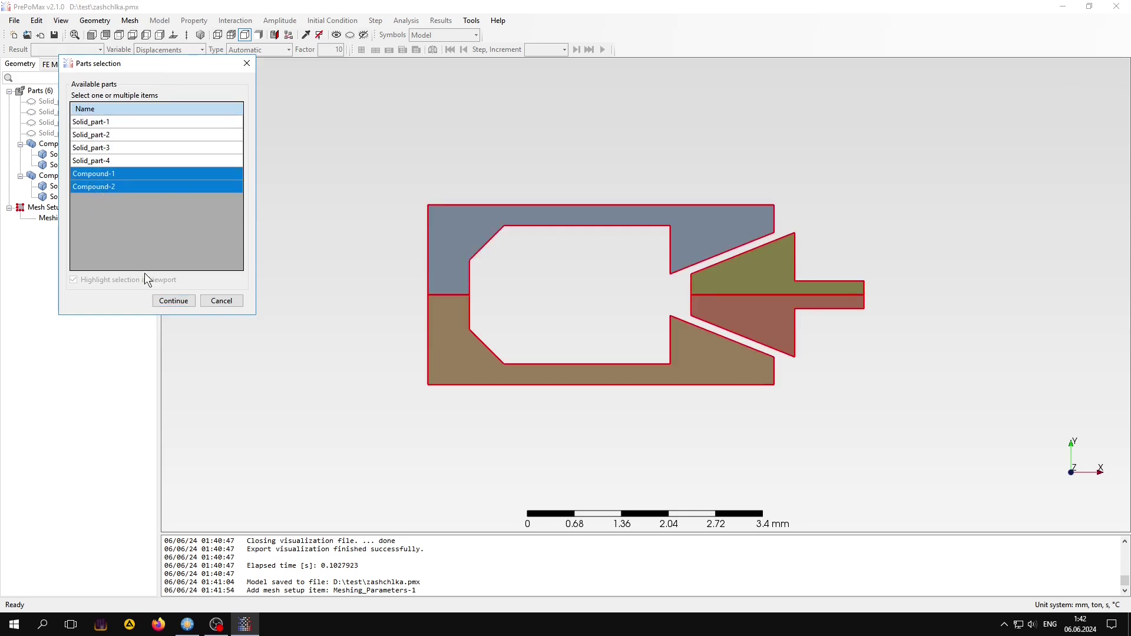
left_click(173, 301)
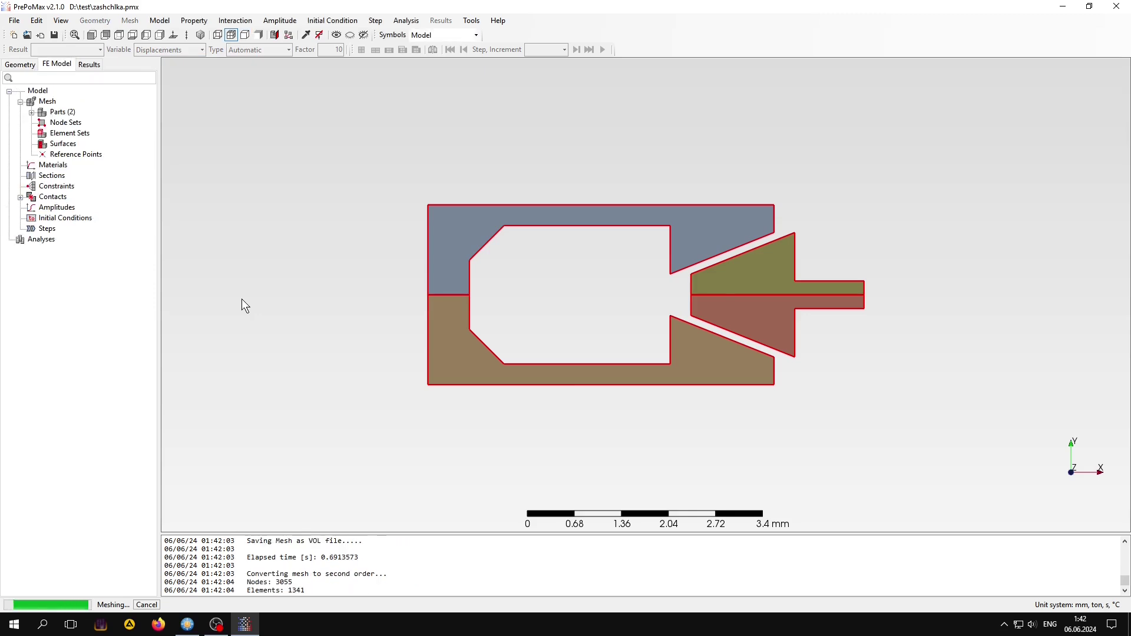
Step: Create surface szt on the blue arm's slanted face
double_click(62, 143)
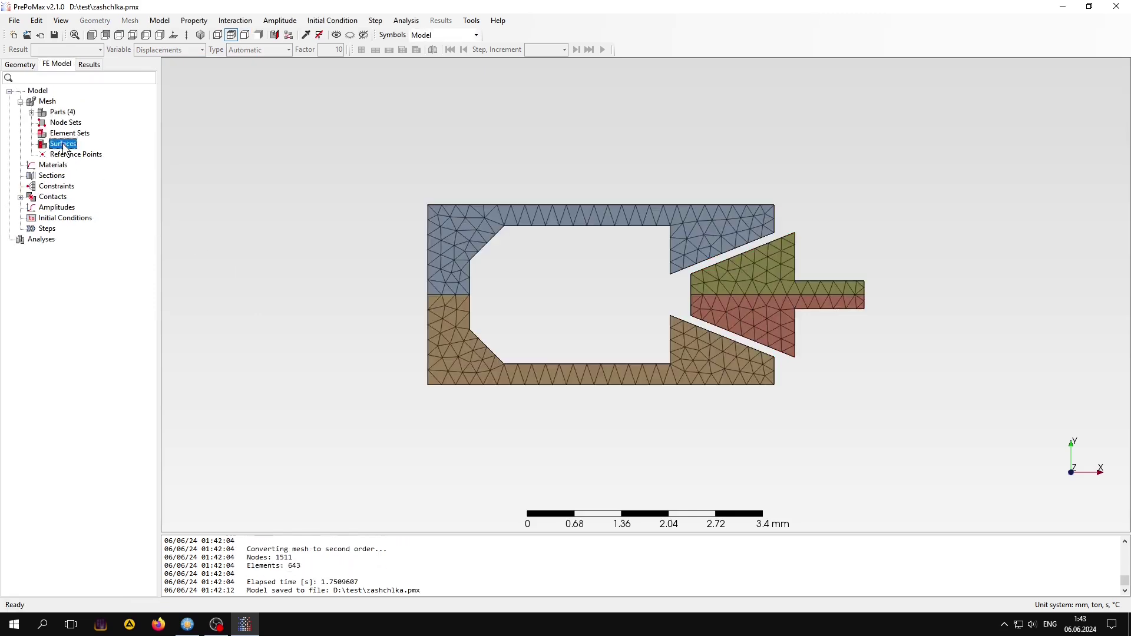
middle_click_drag(640, 332, 620, 285)
scroll(737, 241, "up", 2)
scroll(737, 242, "up", 2)
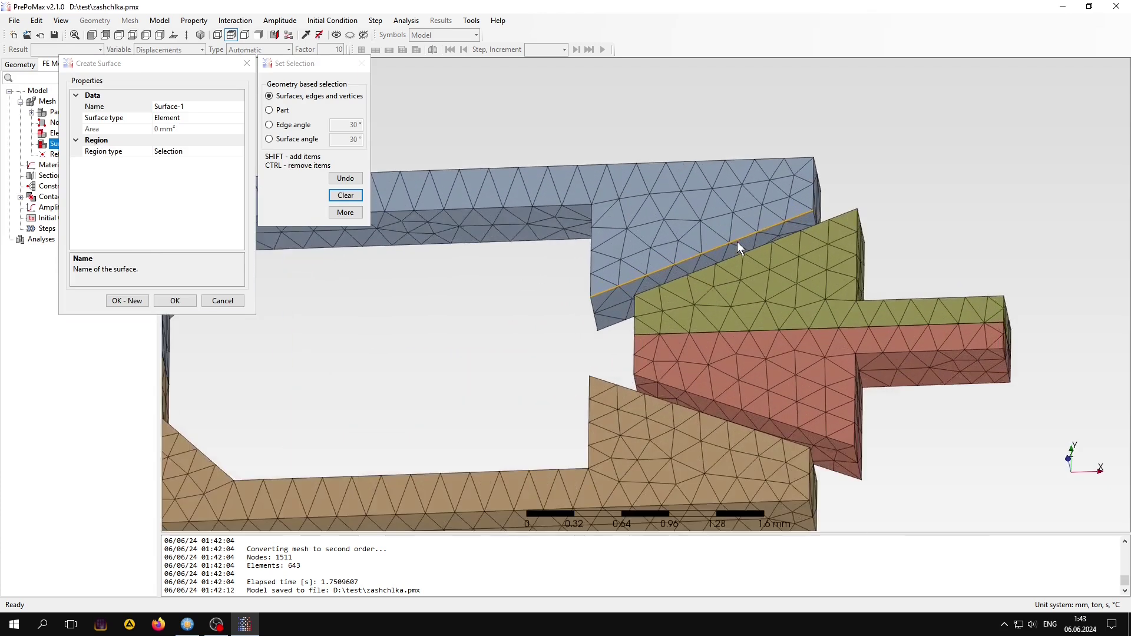
scroll(737, 241, "up", 3)
left_click(203, 107)
double_click(203, 107)
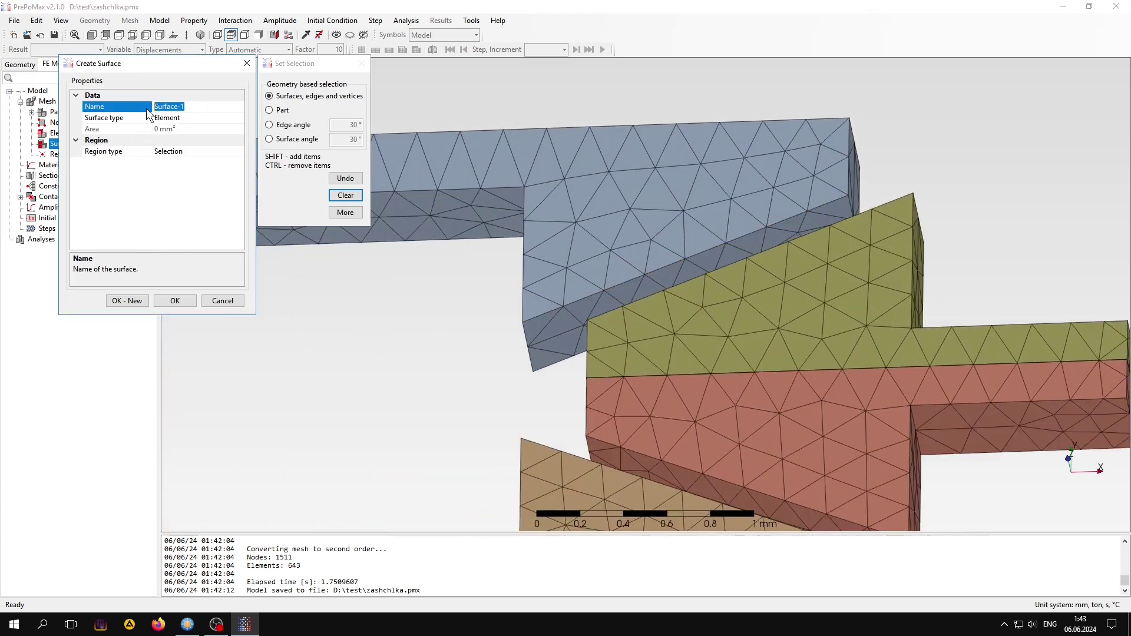
type("szt")
left_click(560, 323)
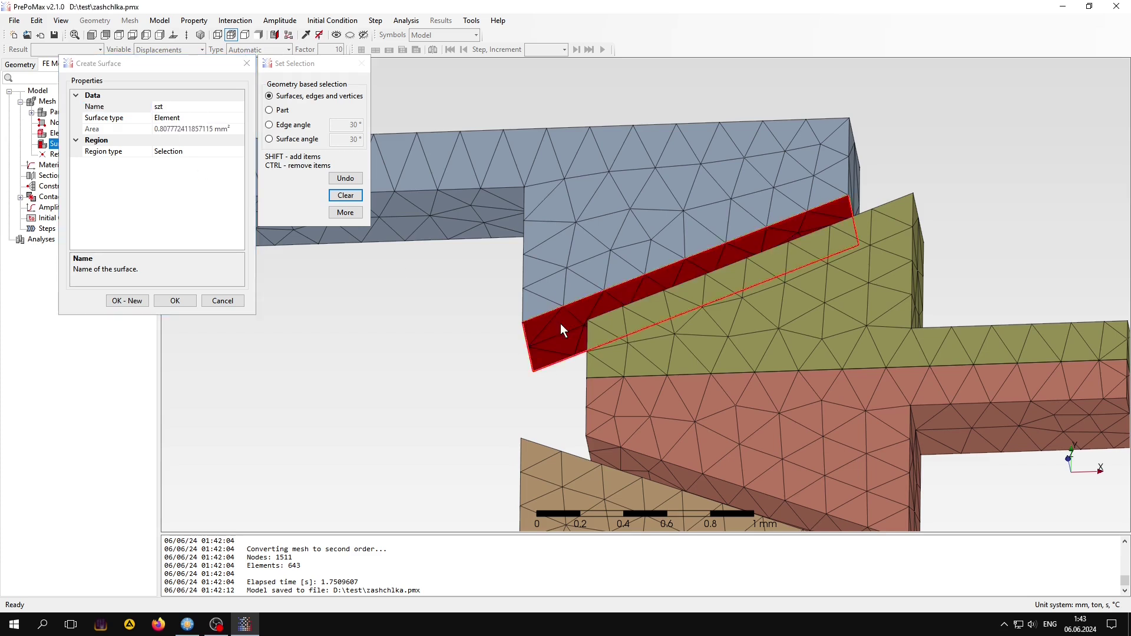
left_click(127, 301)
Step: Create surface syt on the olive part's slanted top face
mouse_move(443, 315)
middle_mouse_down()
mouse_move(456, 298)
mouse_move(480, 348)
middle_mouse_up()
left_click(206, 107)
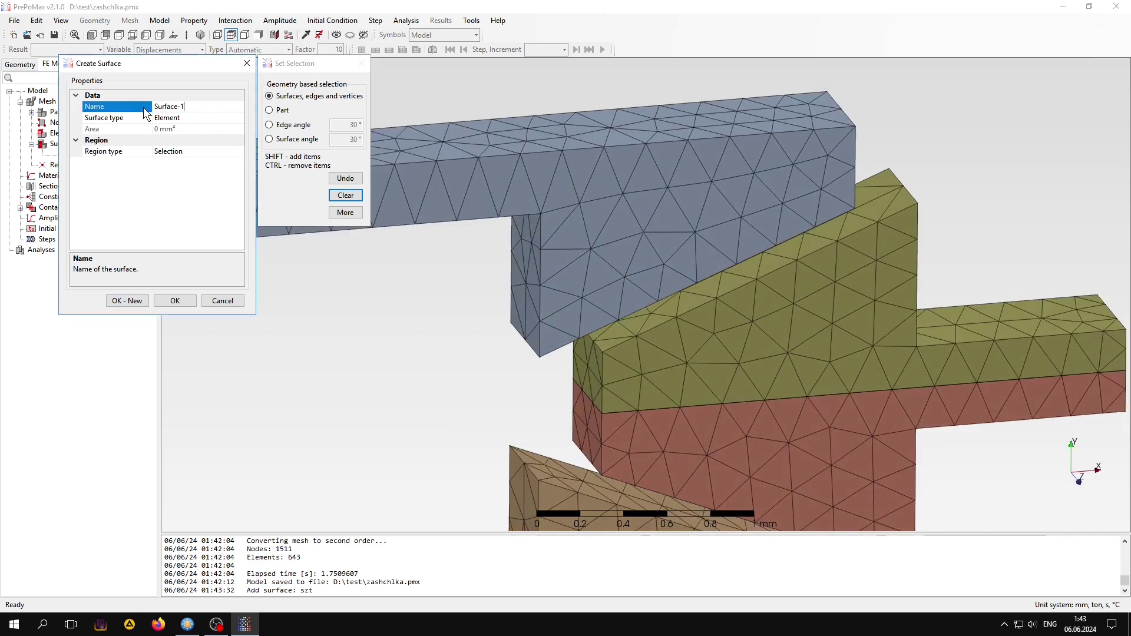
left_click(122, 112)
type("sy")
type("t")
left_click(649, 314)
left_click(128, 300)
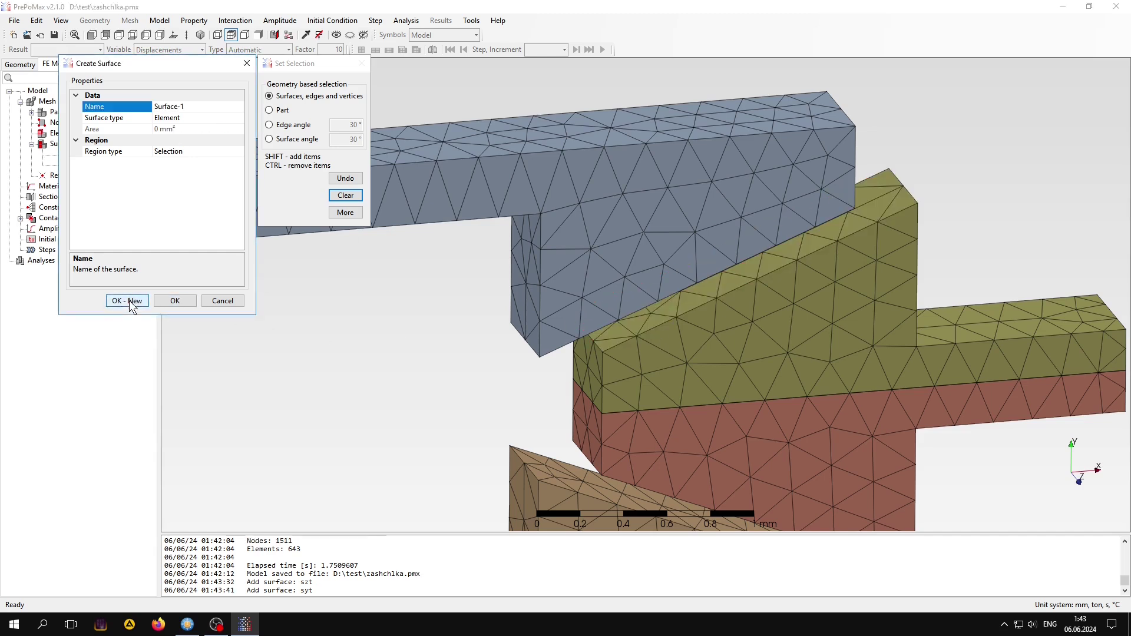
Step: Create surface szb on the brown arm's slanted face
left_click(220, 106)
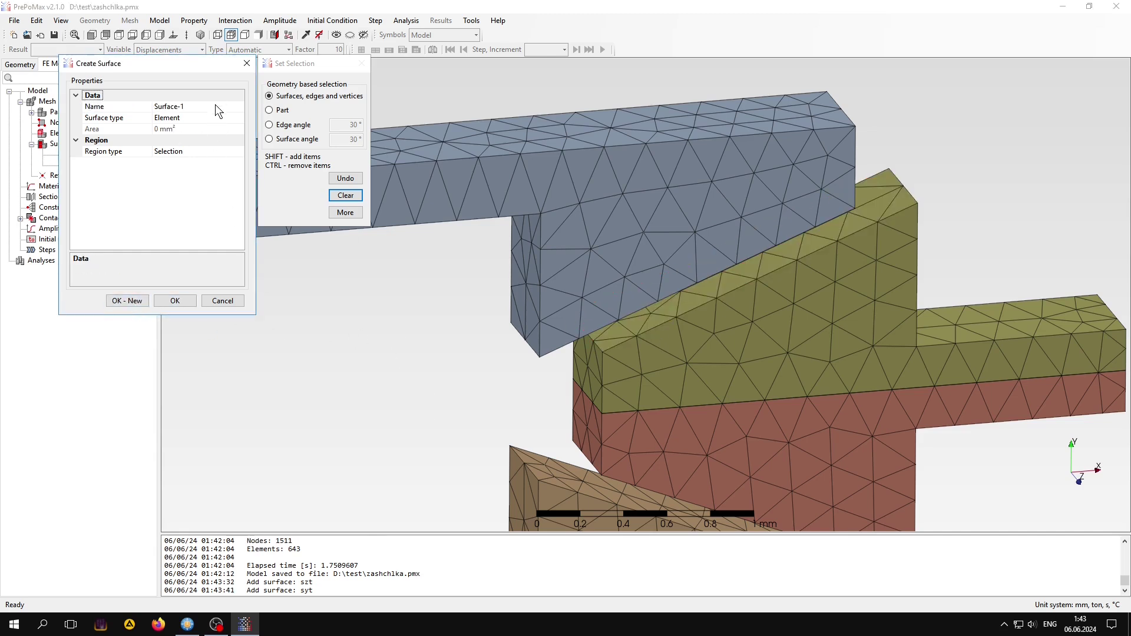
left_click_drag(191, 110, 135, 118)
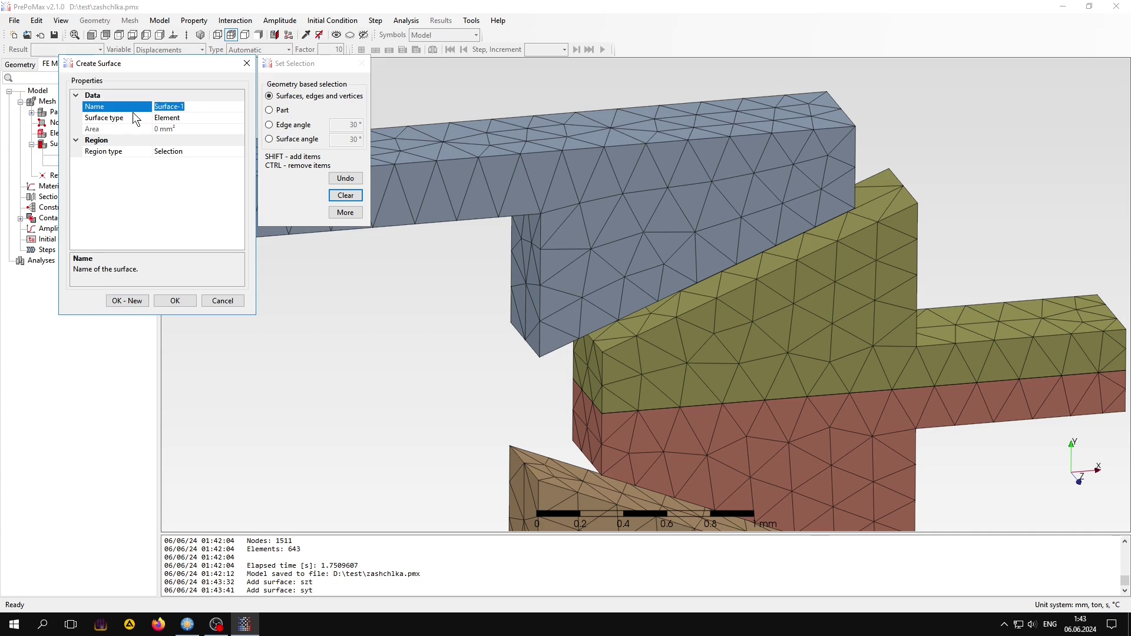
type("szb")
left_click(553, 472)
left_click(127, 301)
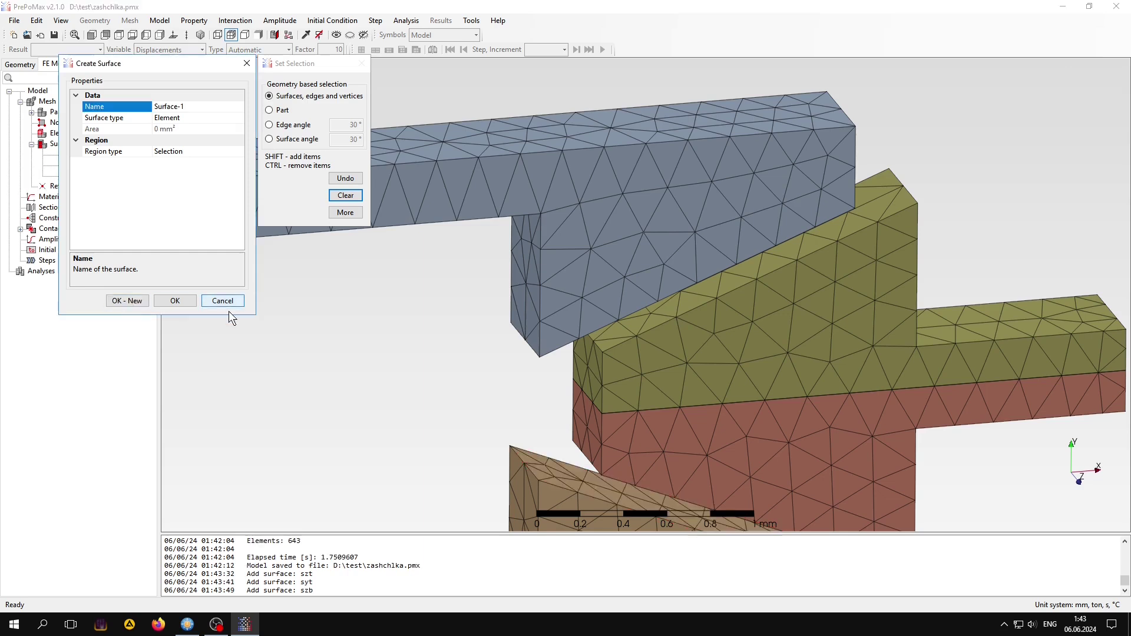
Step: Create surface syb on the red part's slanted lower face, then fit the model in view
scroll(519, 359, "down", 1)
scroll(519, 359, "down", 2)
scroll(518, 360, "down", 2)
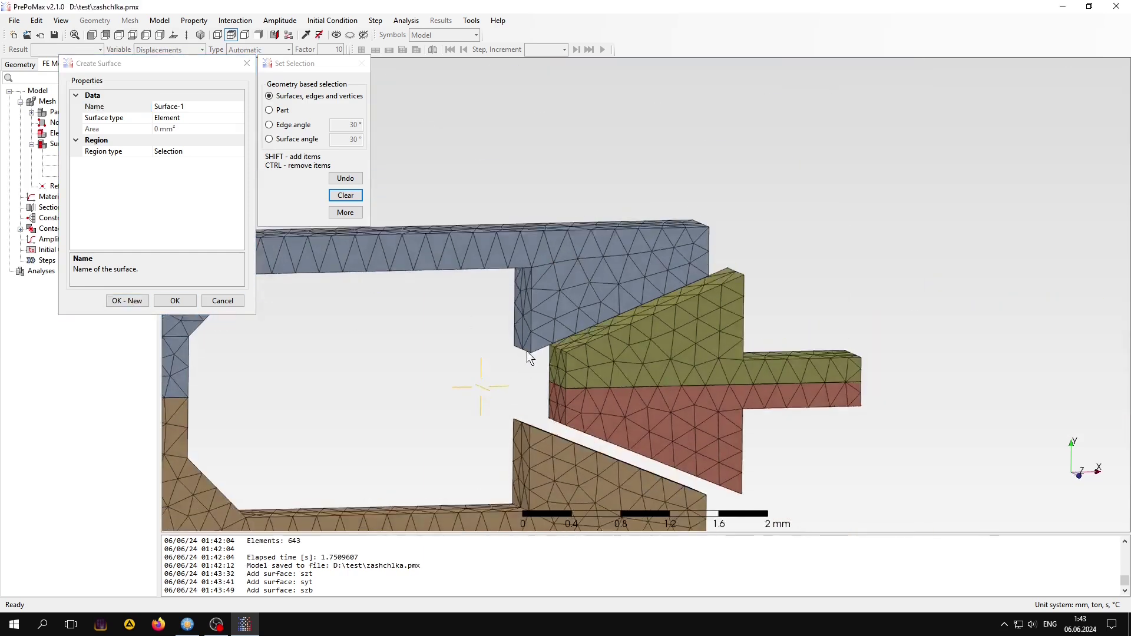
mouse_move(519, 303)
middle_mouse_down()
mouse_move(511, 292)
mouse_move(539, 209)
middle_mouse_up()
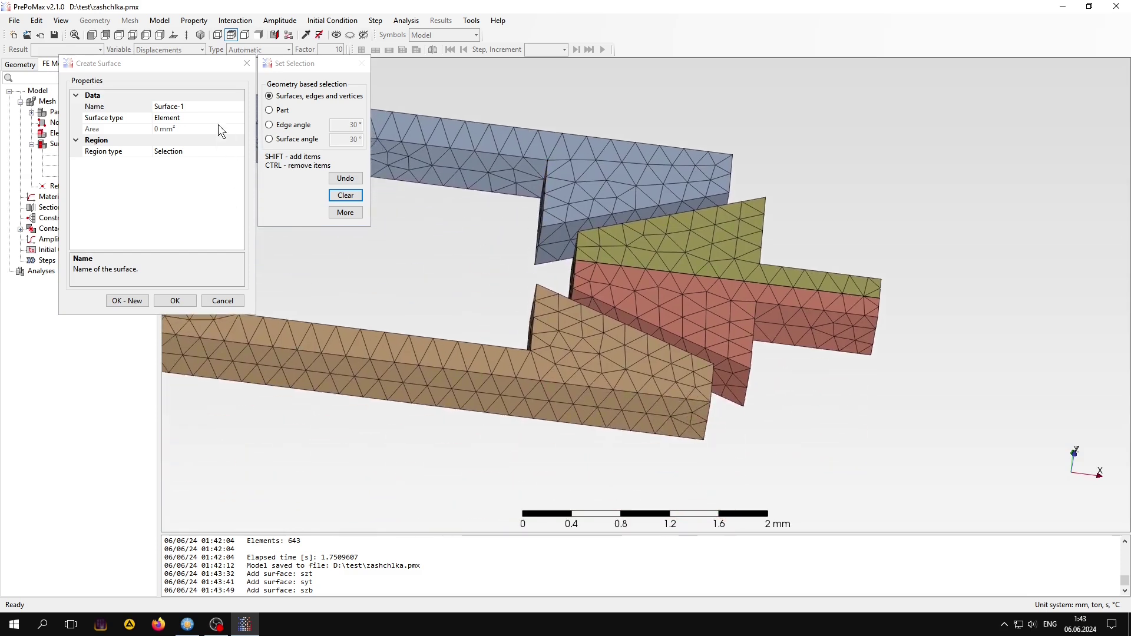
left_click(120, 106)
type("sy")
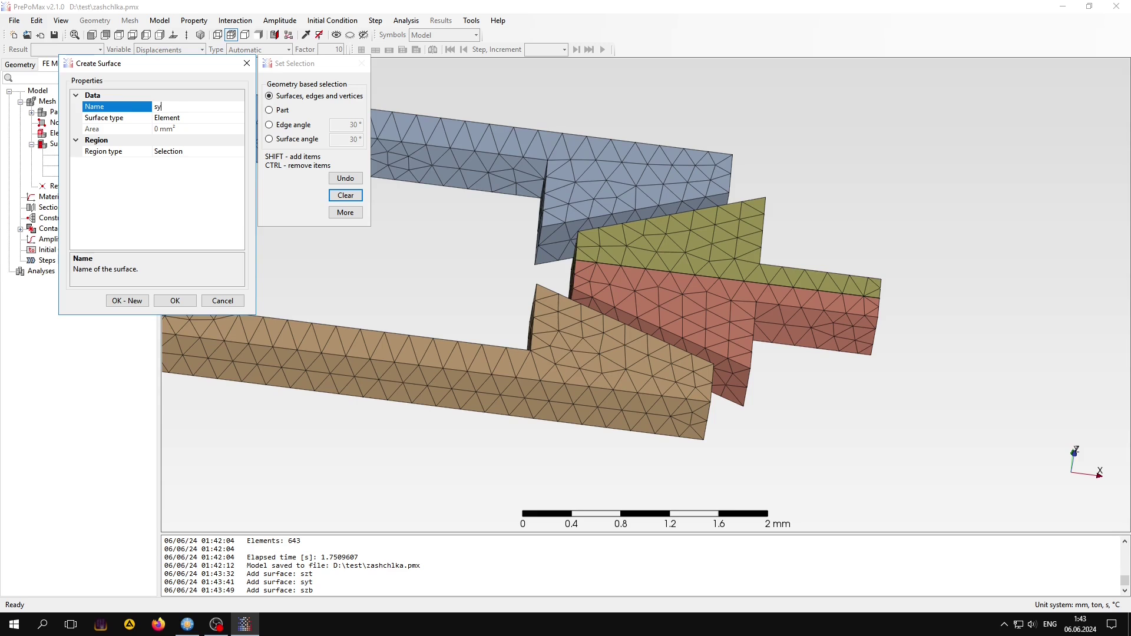
type("b")
left_click(631, 320)
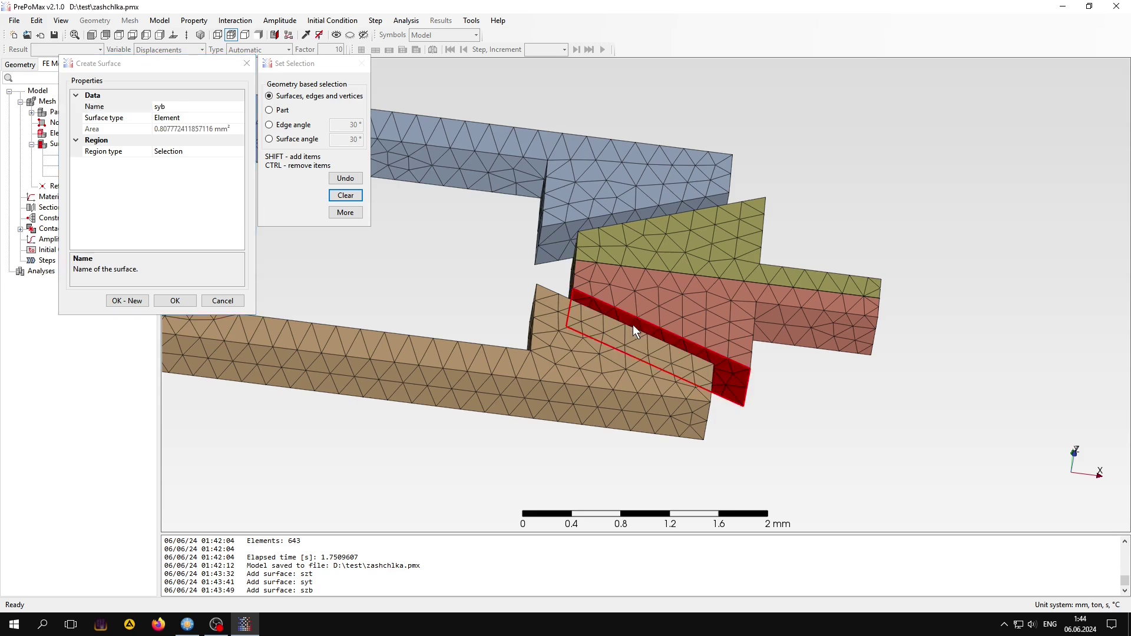
left_click(182, 301)
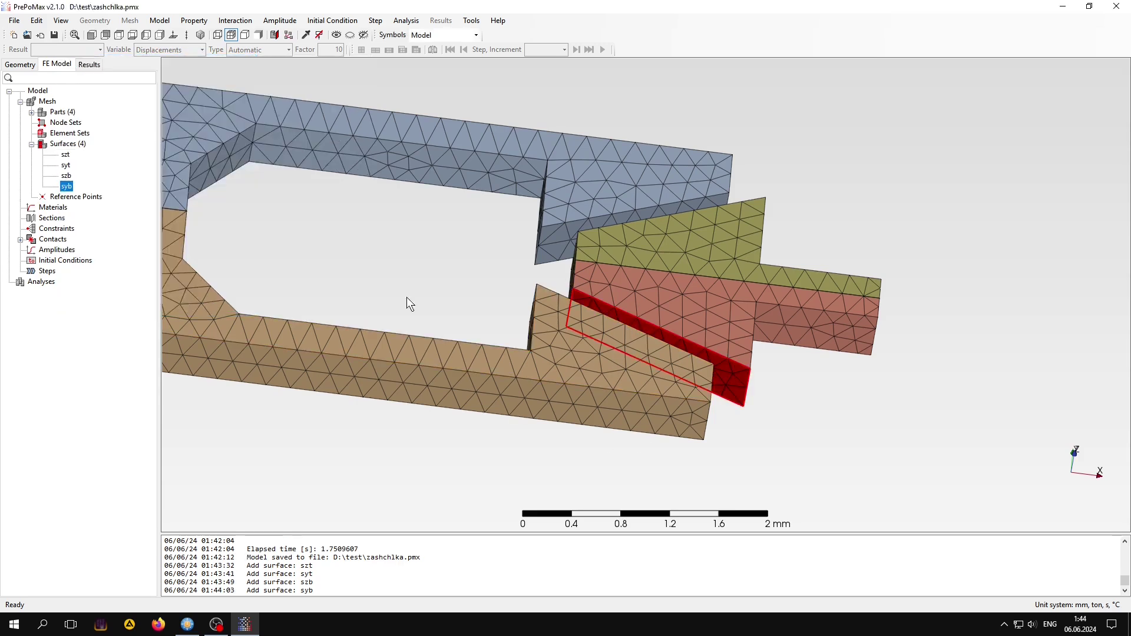
left_click(79, 34)
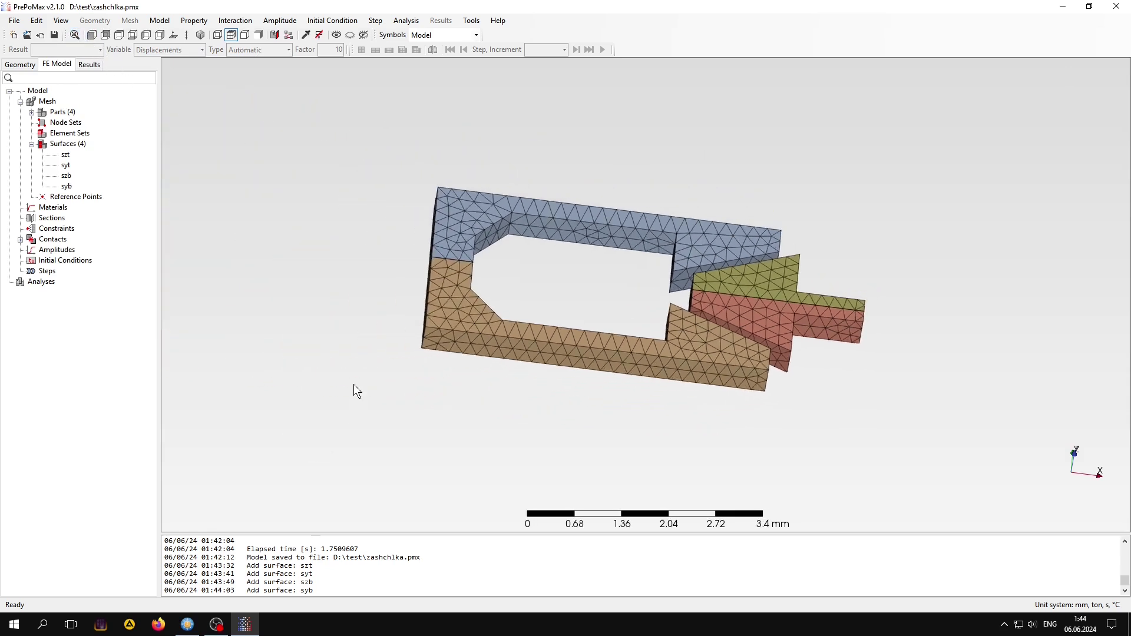
Step: Create elastic Material-1 with Young's modulus 2000 MPa and Poisson's ratio 0.4
double_click(52, 207)
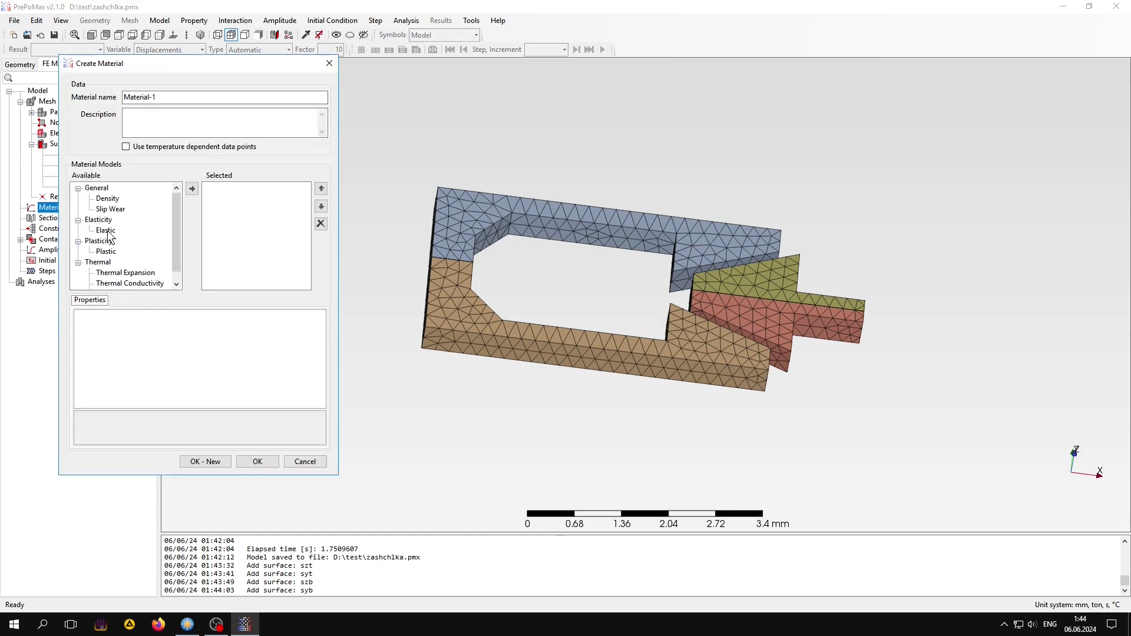
left_click(108, 231)
left_click(192, 189)
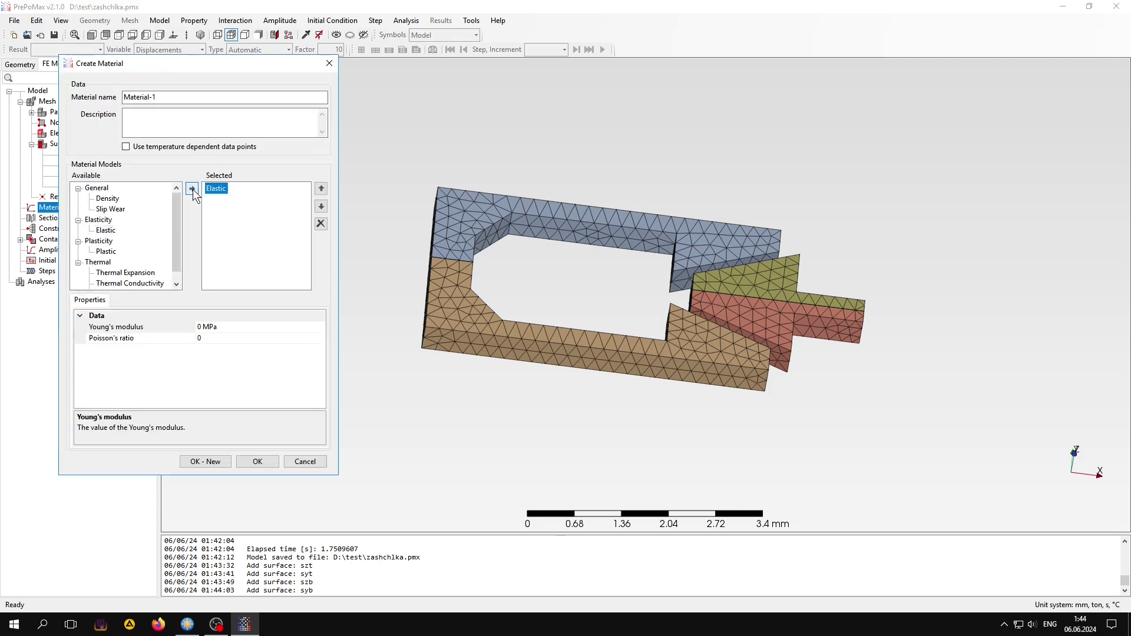
left_click(199, 328)
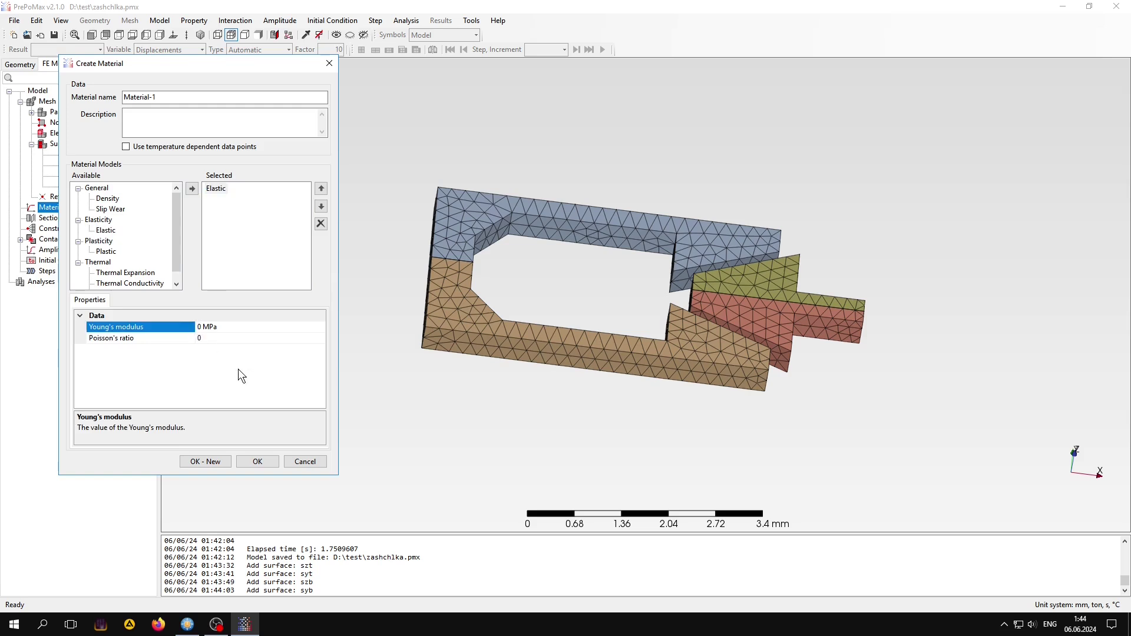
type("200")
left_click(230, 338)
type(".4")
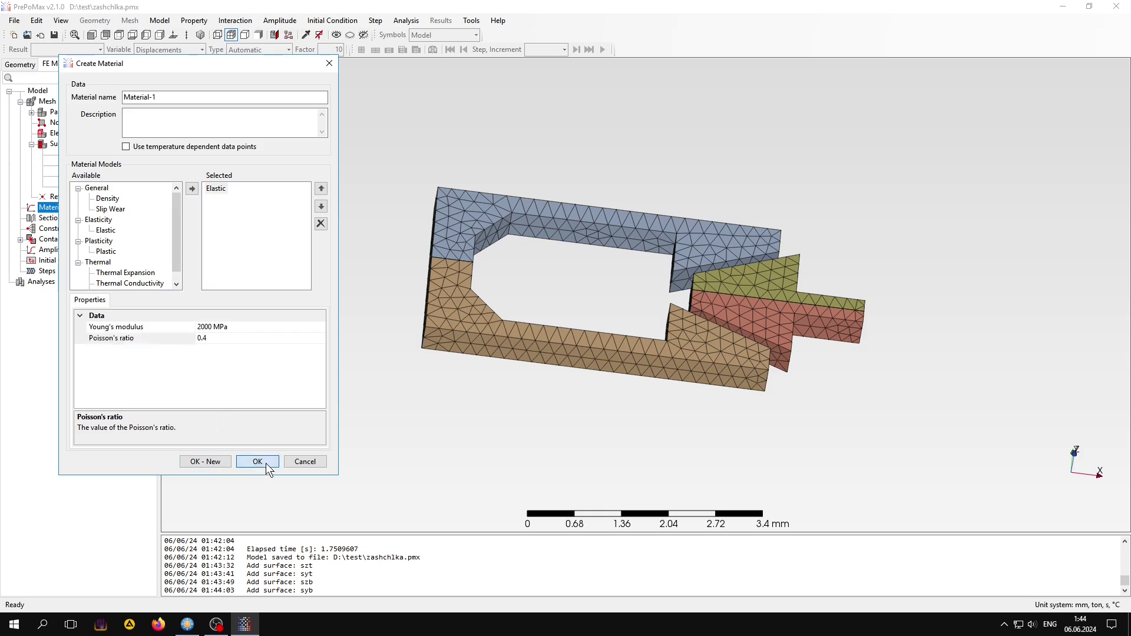
left_click(267, 463)
left_click(323, 379)
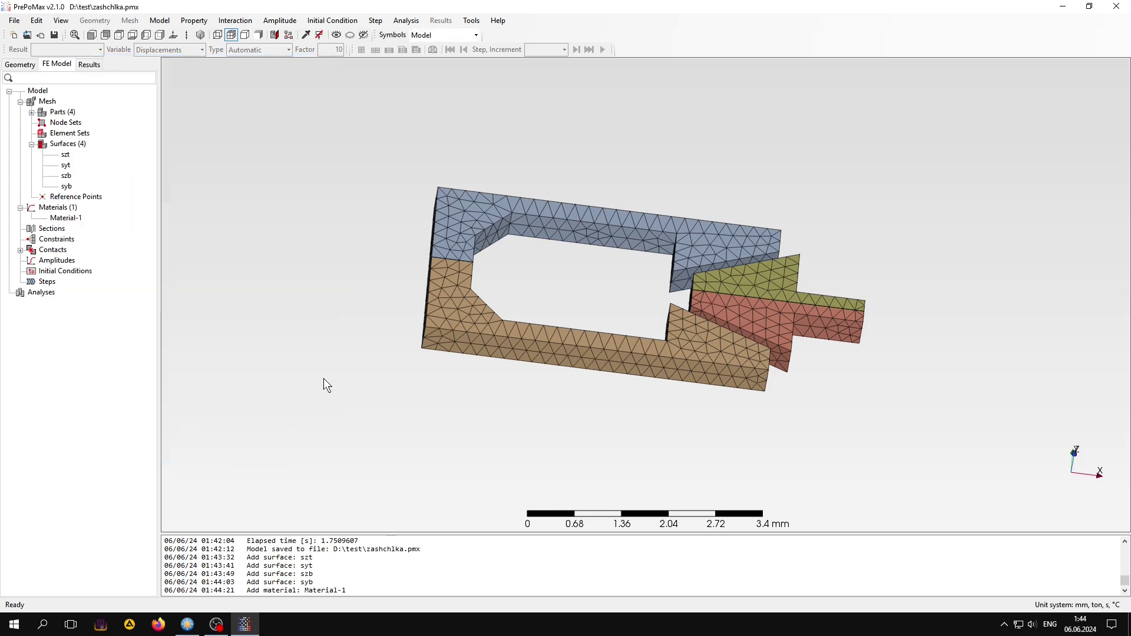
Step: Assign Material-1 to every mesh part through solid section Solid_Section-1
double_click(43, 229)
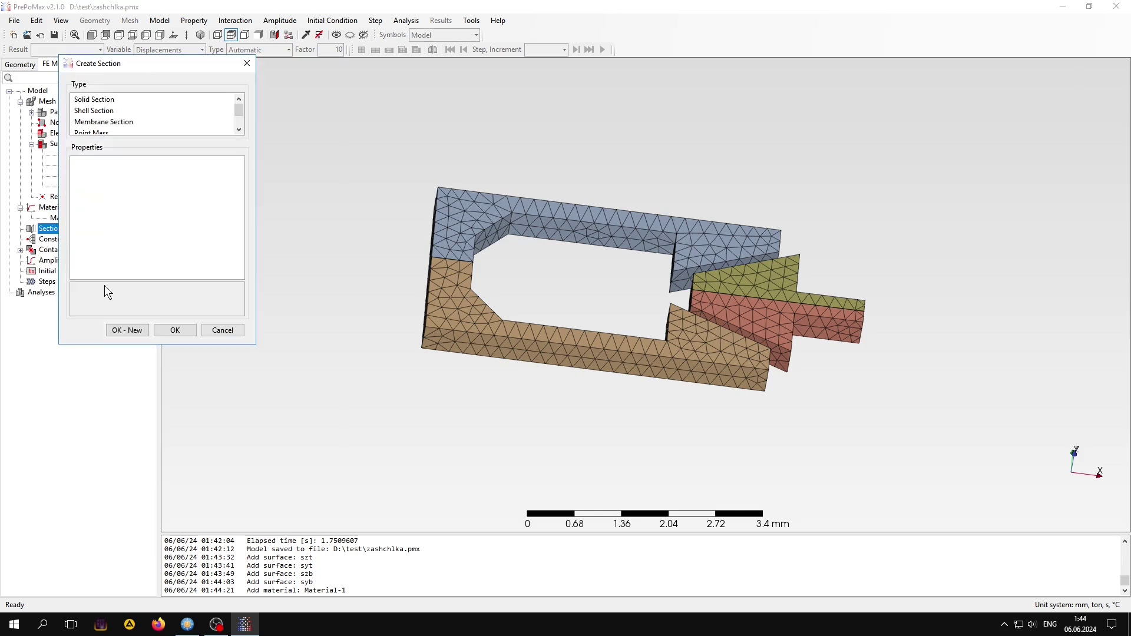
left_click(86, 104)
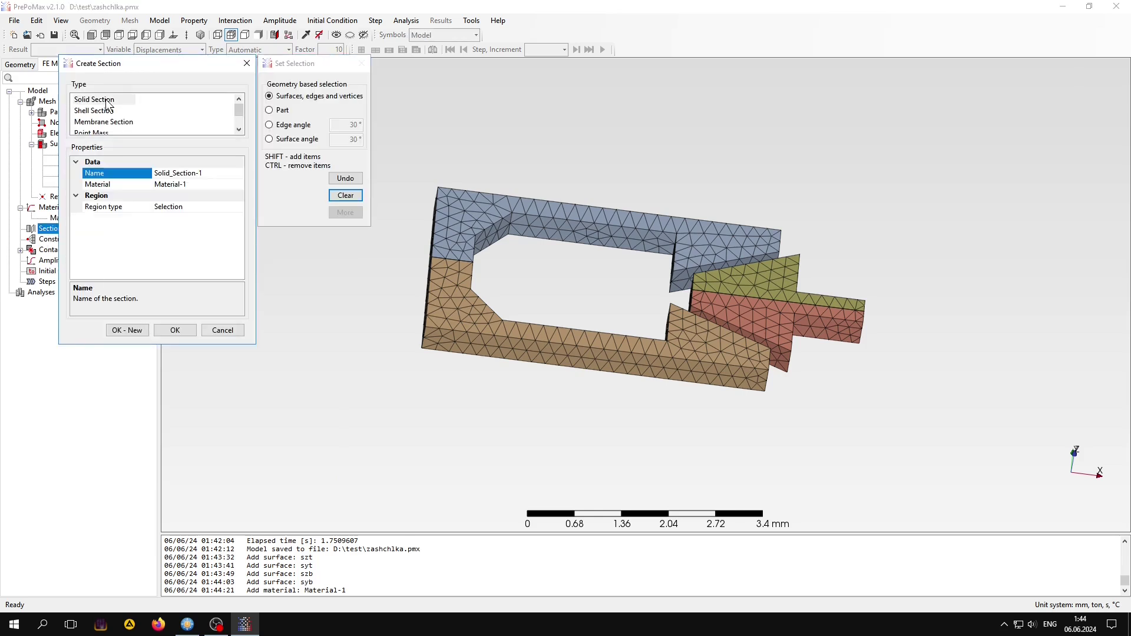
left_click(231, 184)
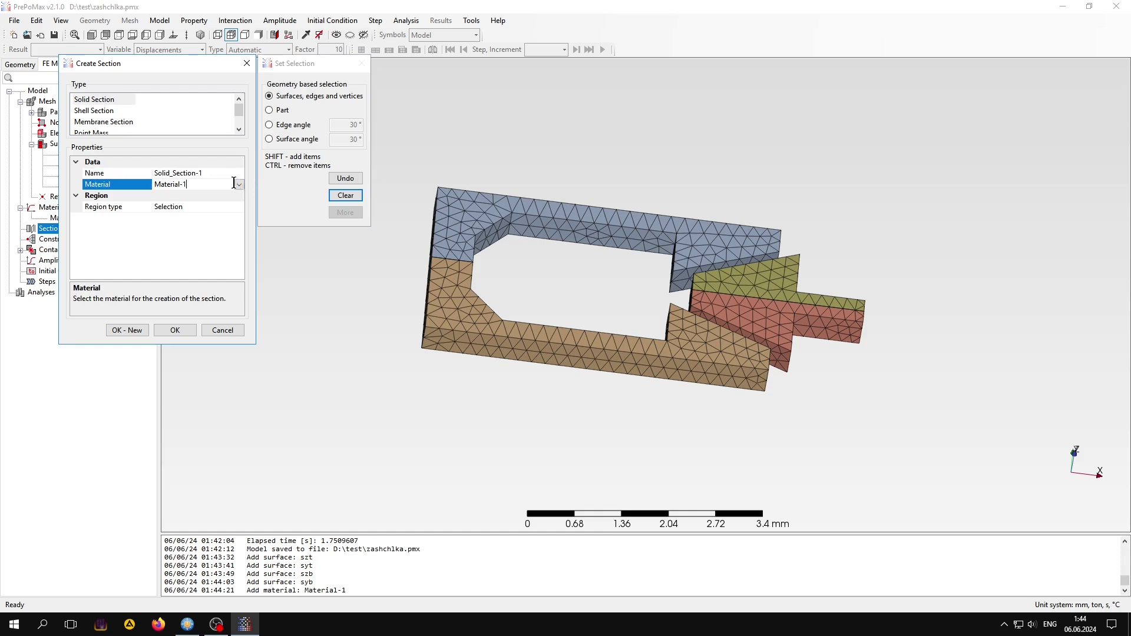
left_click(194, 201)
left_click_drag(411, 142, 1012, 420)
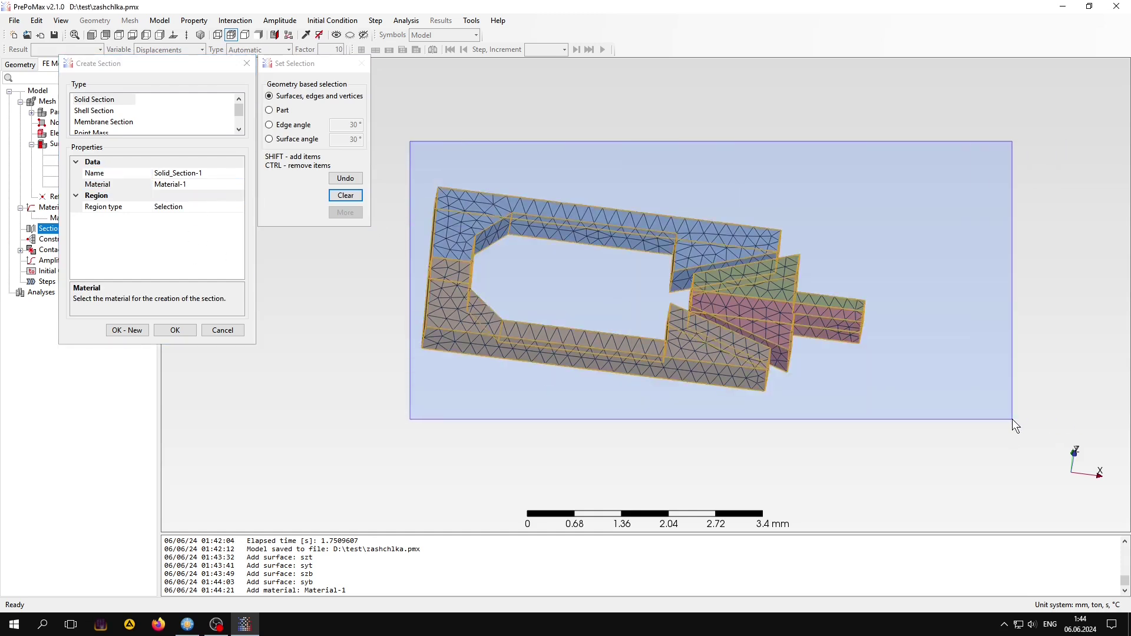
left_click(174, 330)
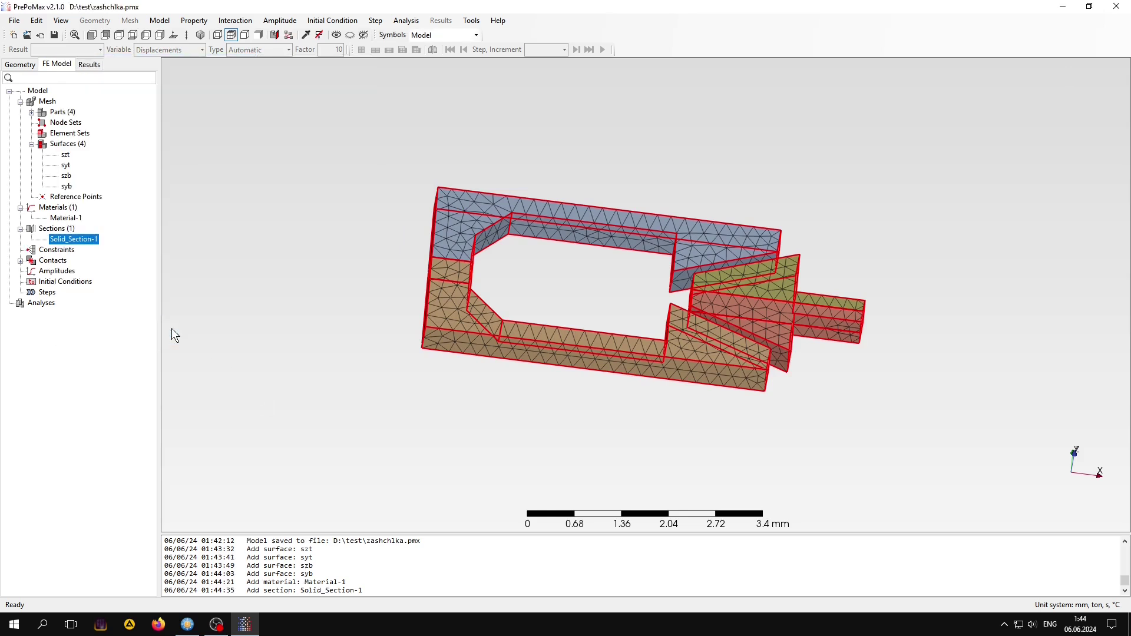
left_click(260, 348)
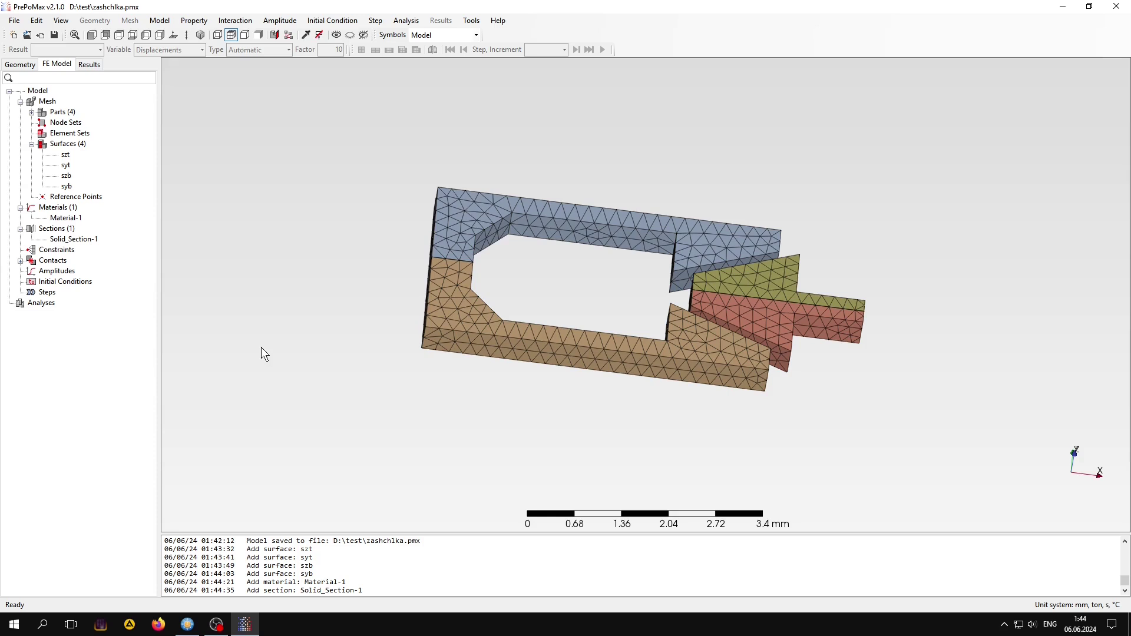
left_click(20, 261)
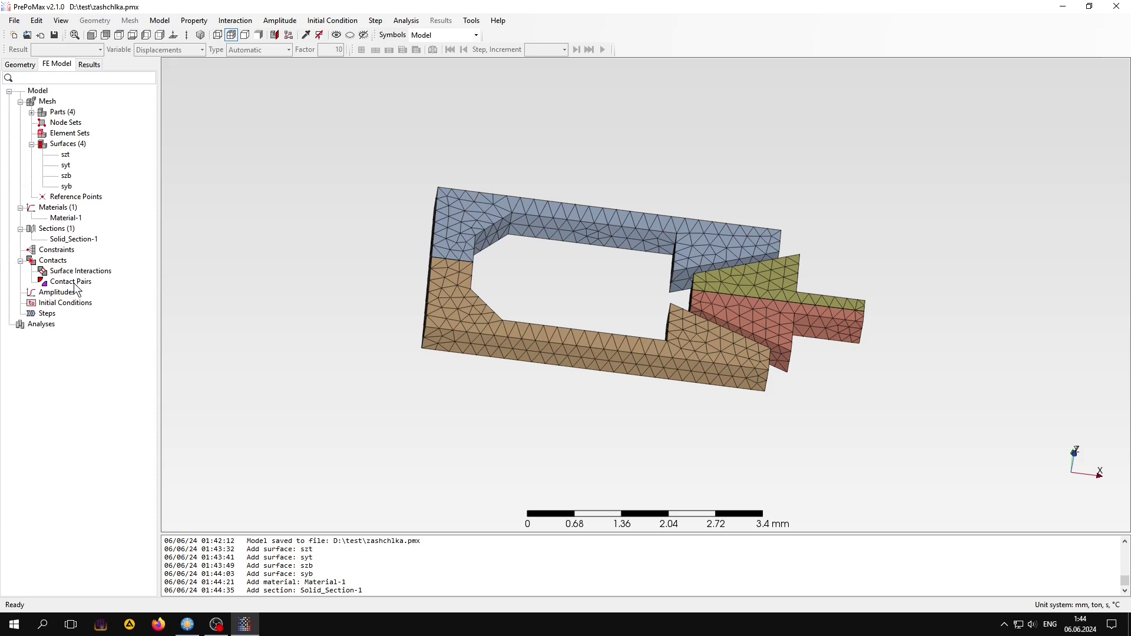
Step: Create Surface_Interaction-1 with Surface Behavior using Hard pressure-overclosure
double_click(97, 272)
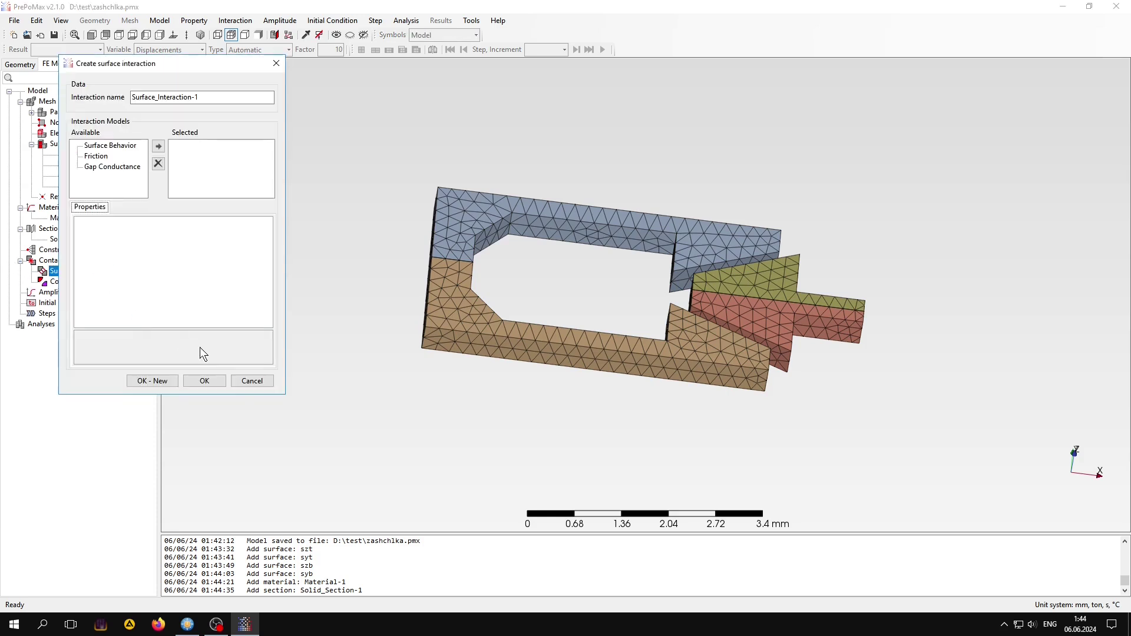
left_click(127, 149)
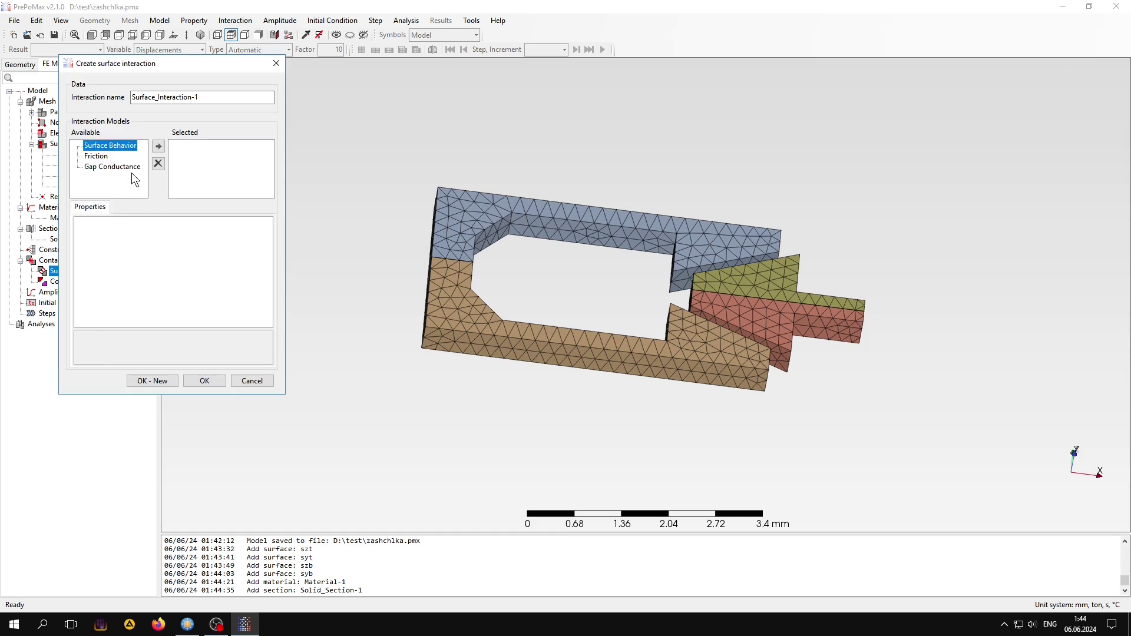
left_click(159, 146)
left_click(195, 239)
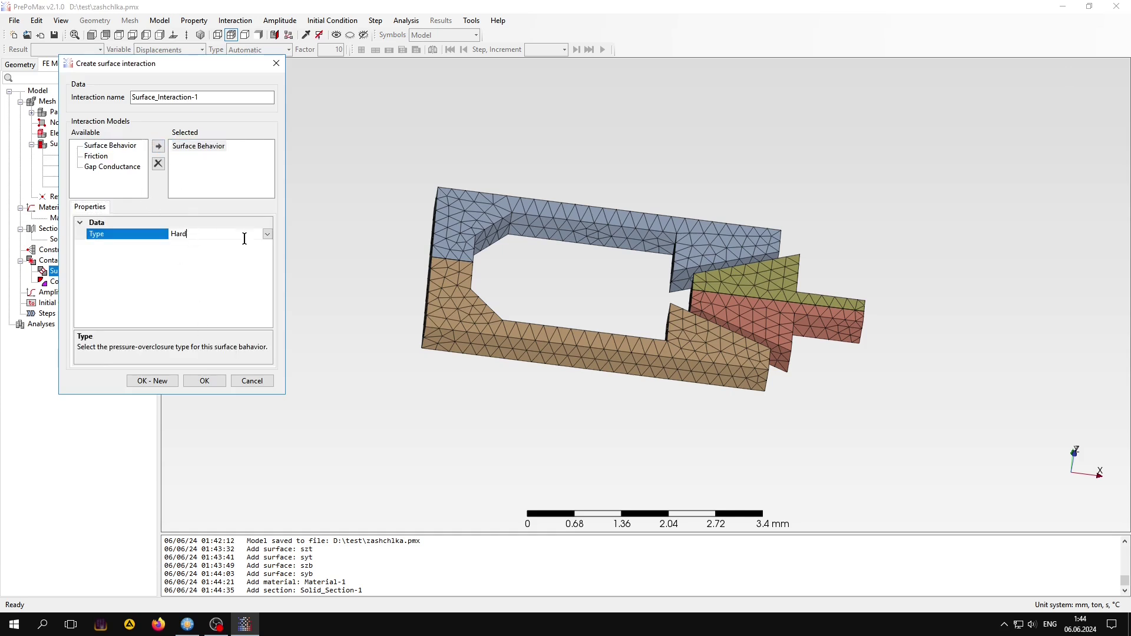
left_click(268, 235)
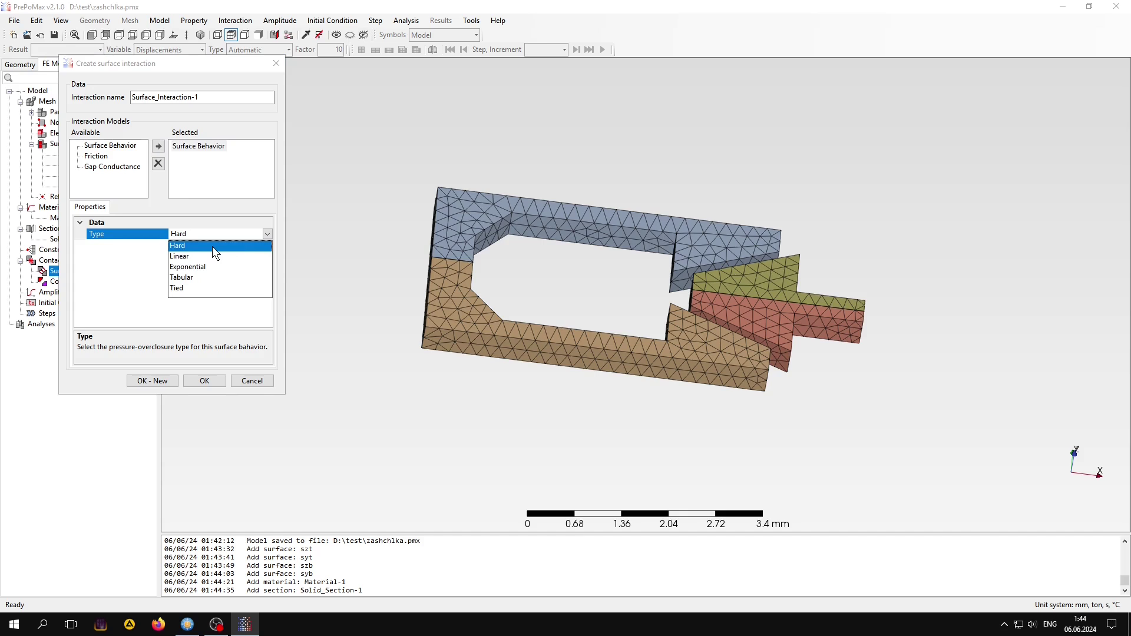
left_click(212, 246)
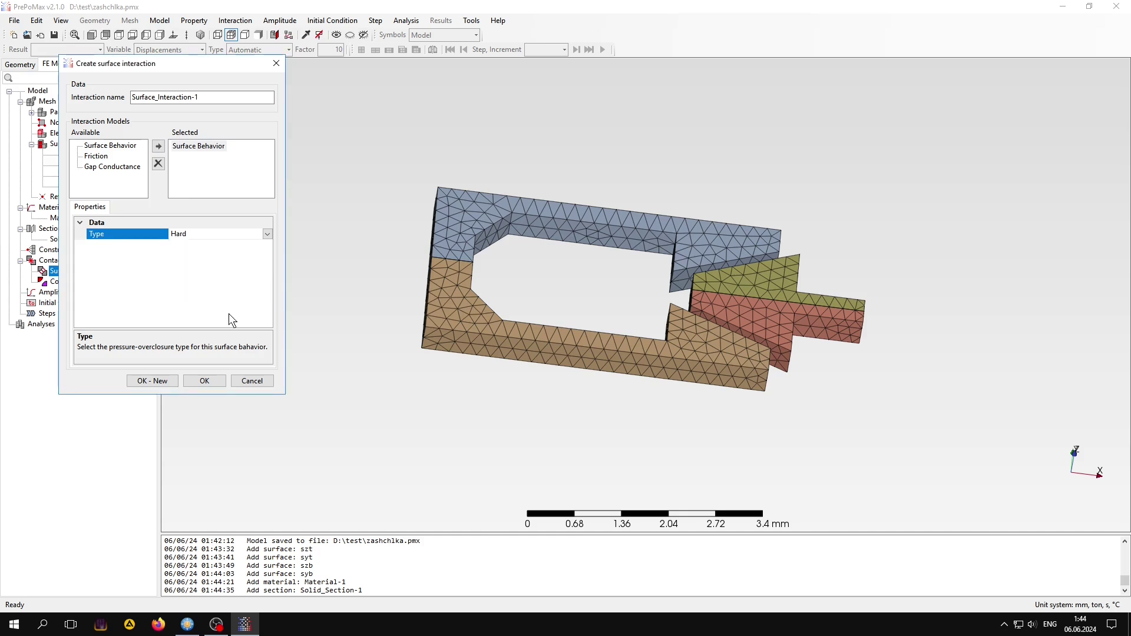
left_click(207, 383)
Step: Set up a contact pair using Surface_Interaction-1, surface-to-surface method, default slave adjustment
left_click(83, 292)
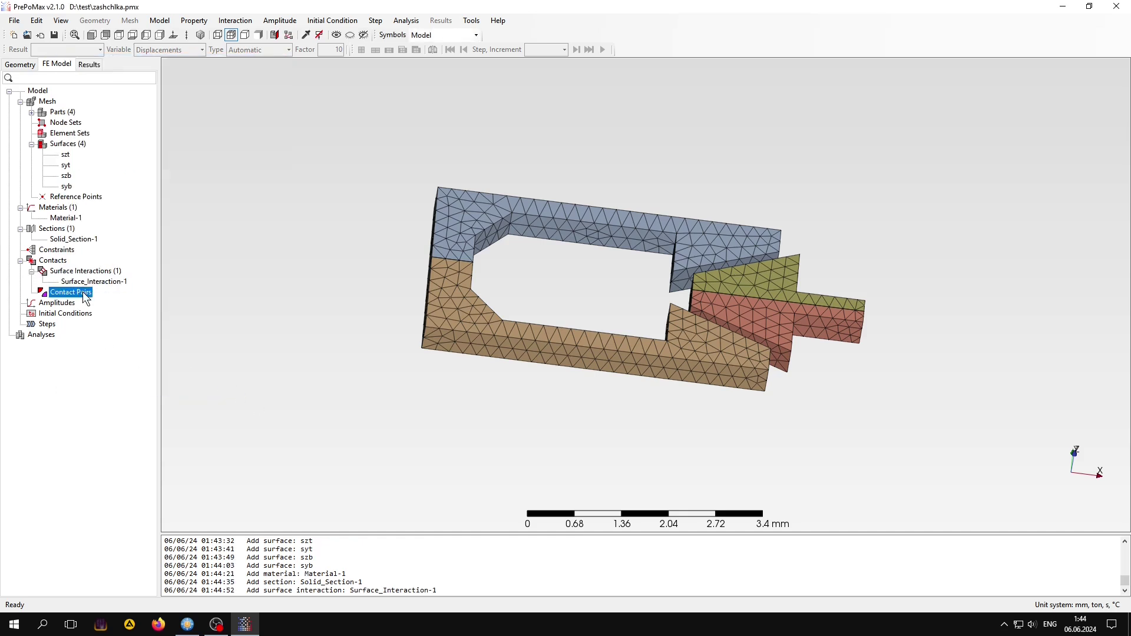
double_click(83, 294)
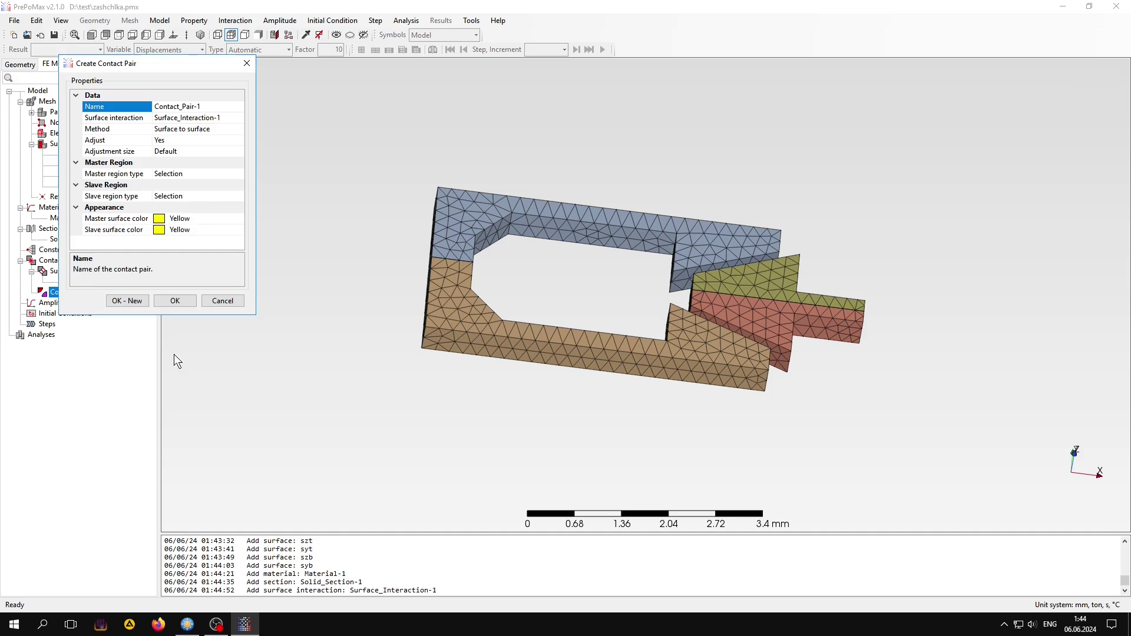
left_click(230, 118)
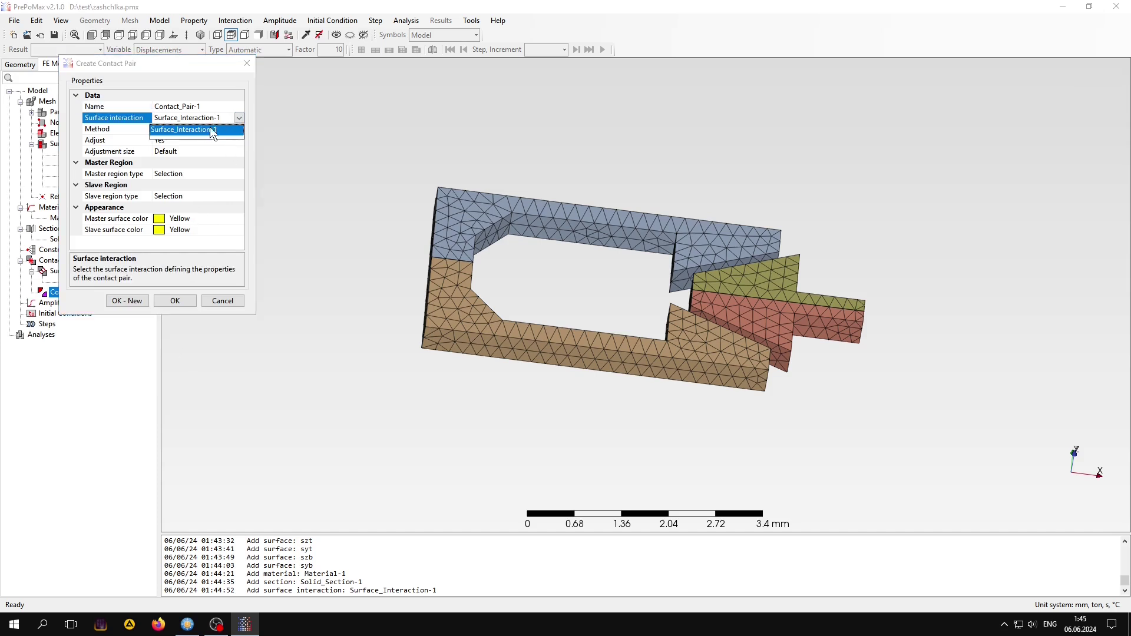
left_click(215, 131)
left_click(223, 128)
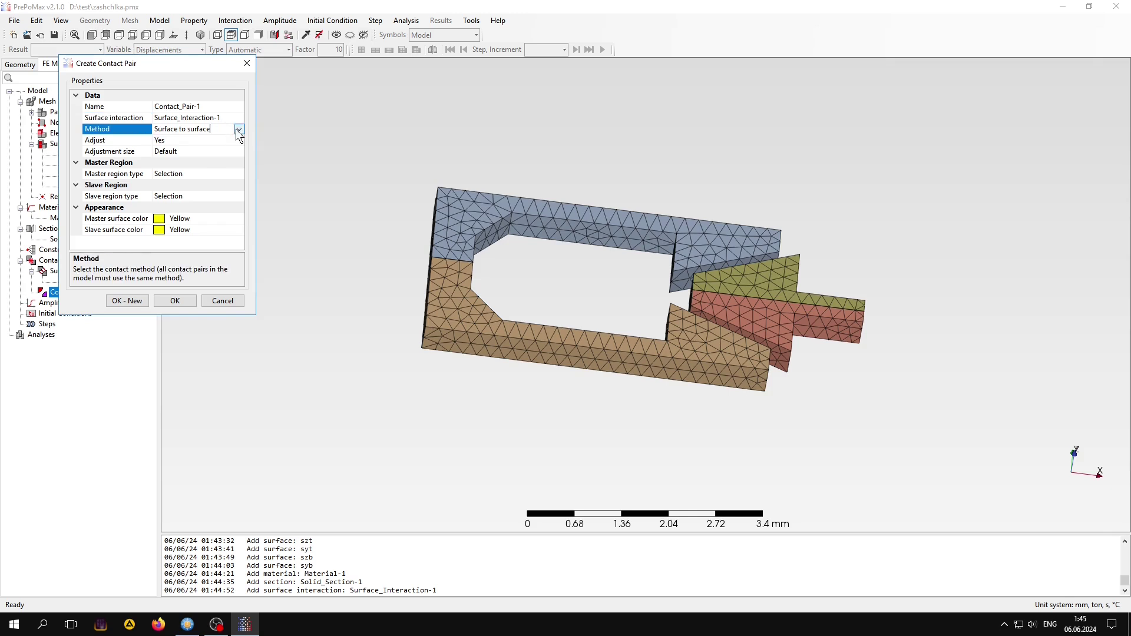
left_click(195, 152)
left_click(181, 144)
left_click(239, 139)
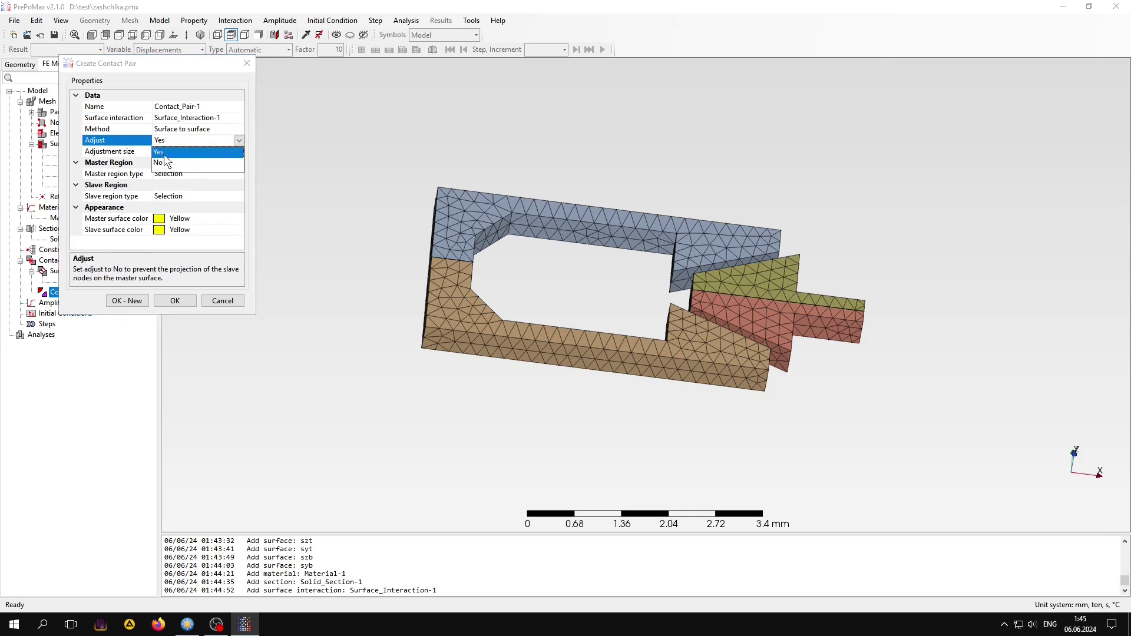
left_click(199, 150)
left_click(238, 151)
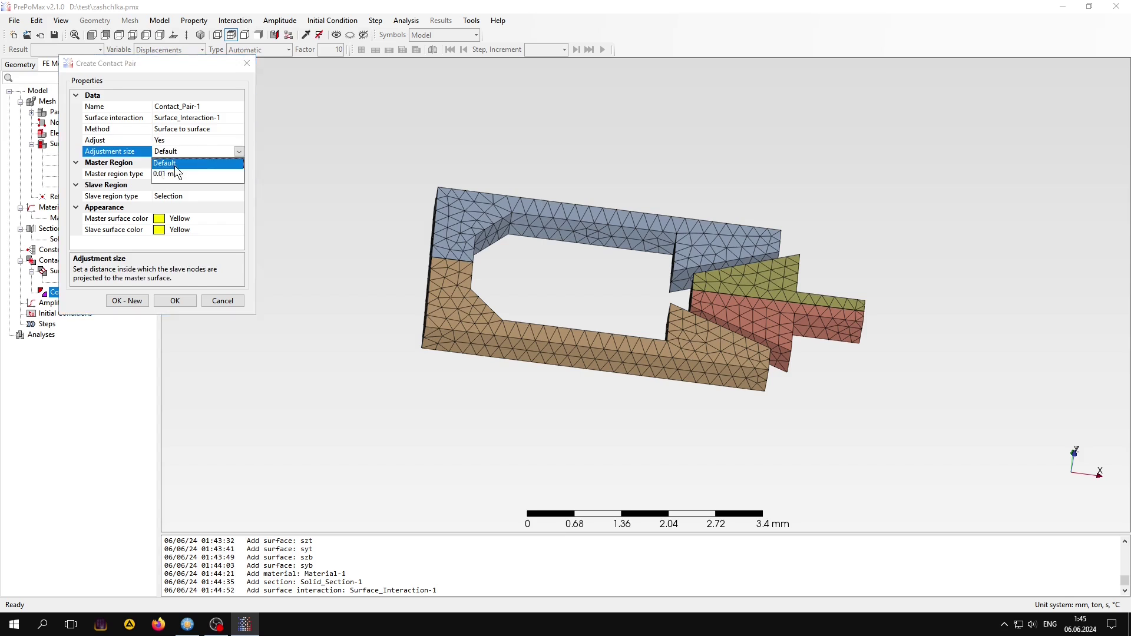
left_click(175, 166)
Step: Set master surface szt and slave surface syt, both defined by surface name
left_click(206, 174)
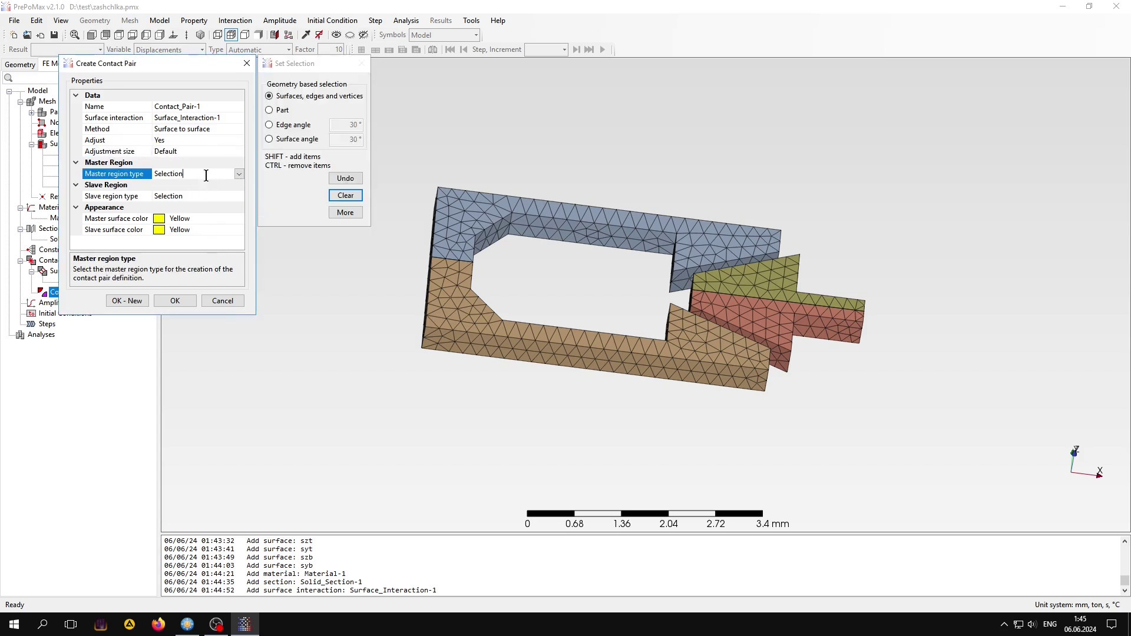
left_click(238, 175)
left_click(186, 195)
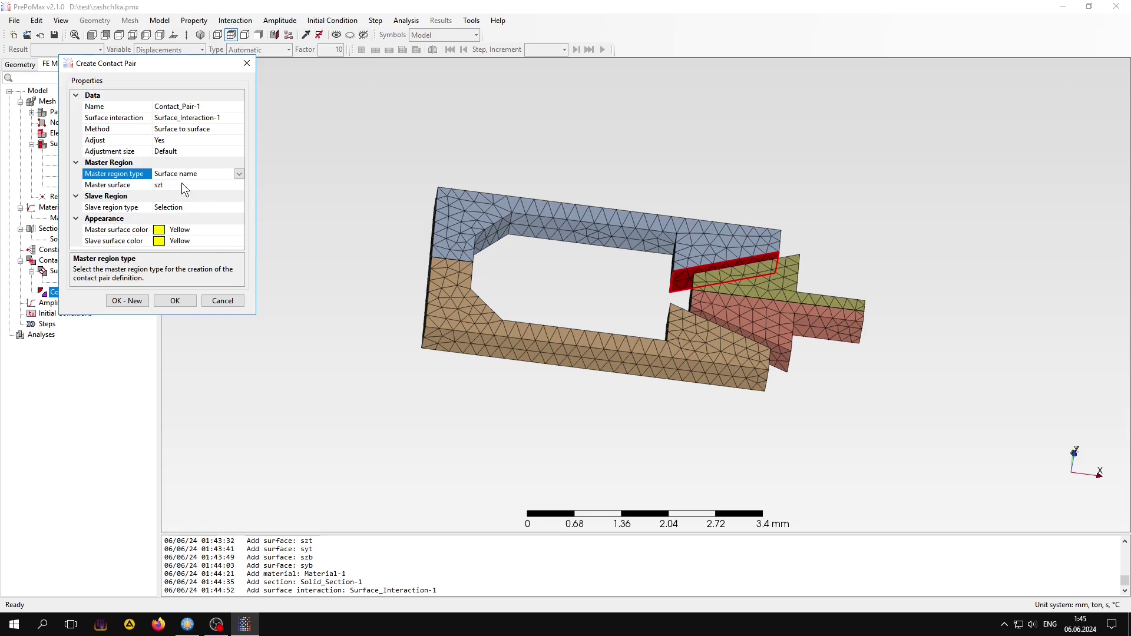
left_click(206, 209)
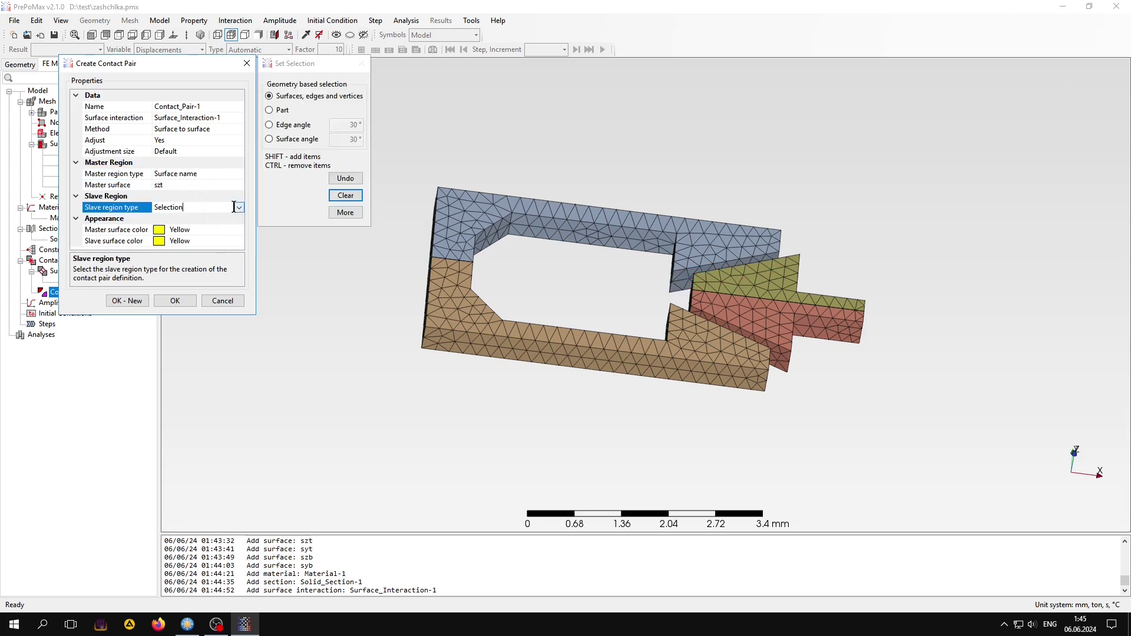
left_click(239, 208)
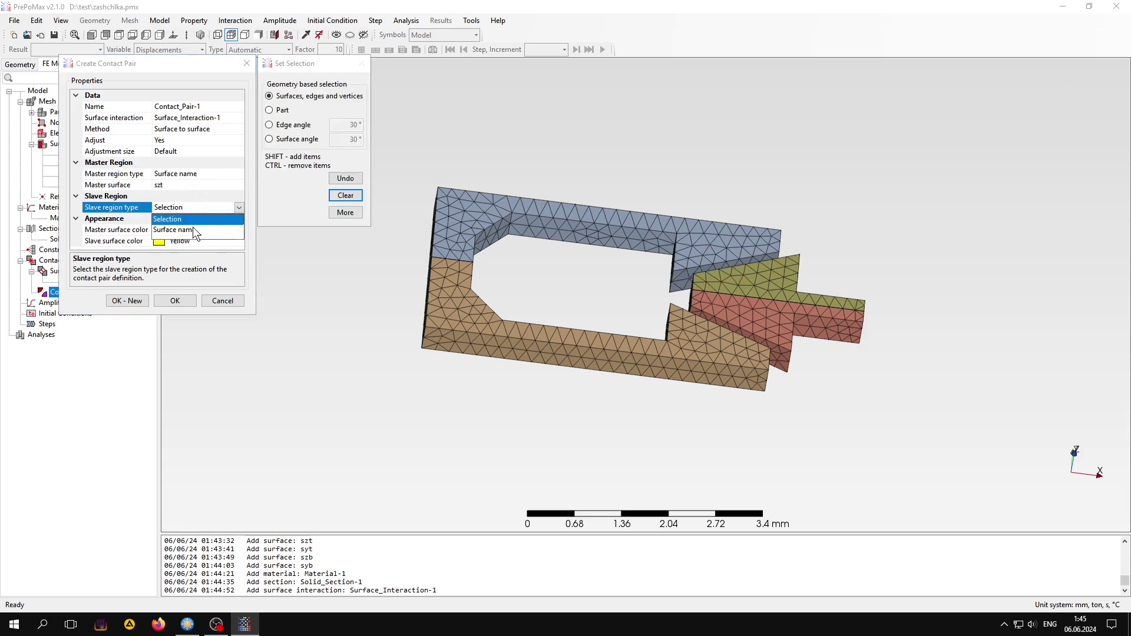
left_click(193, 227)
left_click(229, 220)
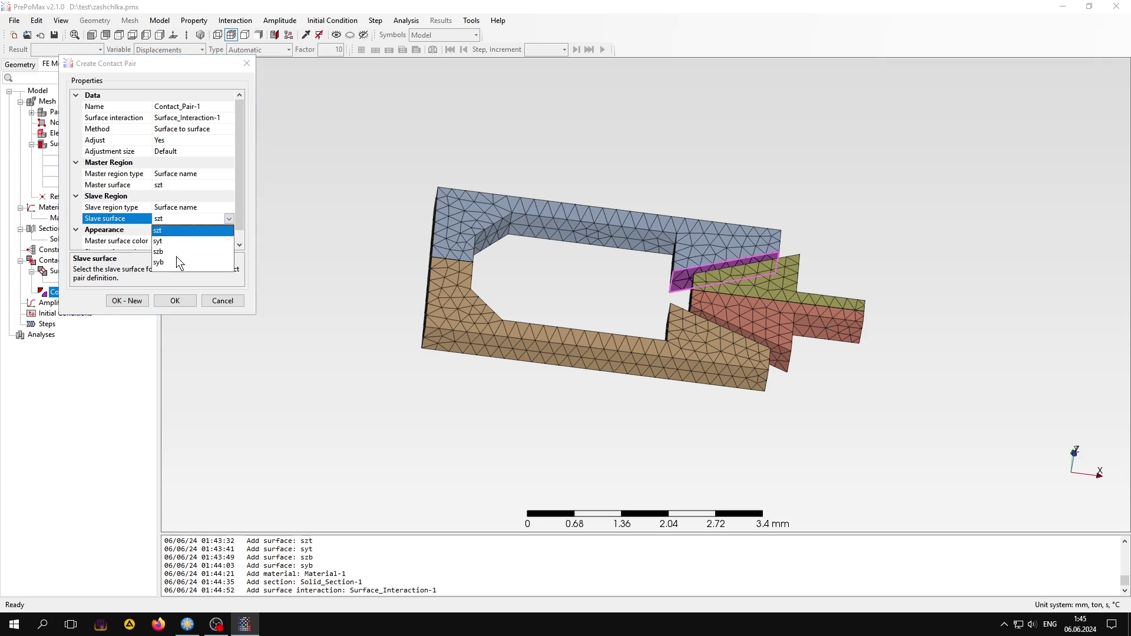
left_click(162, 241)
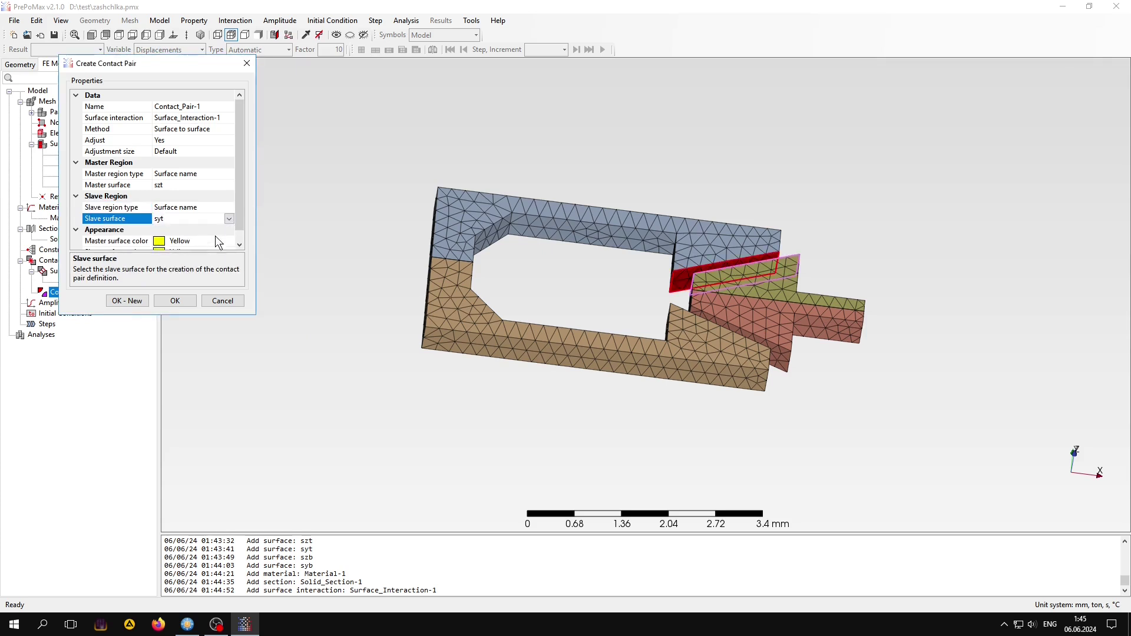
Step: Colour the master surface orange and save the pair as Contact_Pair-1
scroll(241, 219, "down", 1)
left_click(175, 232)
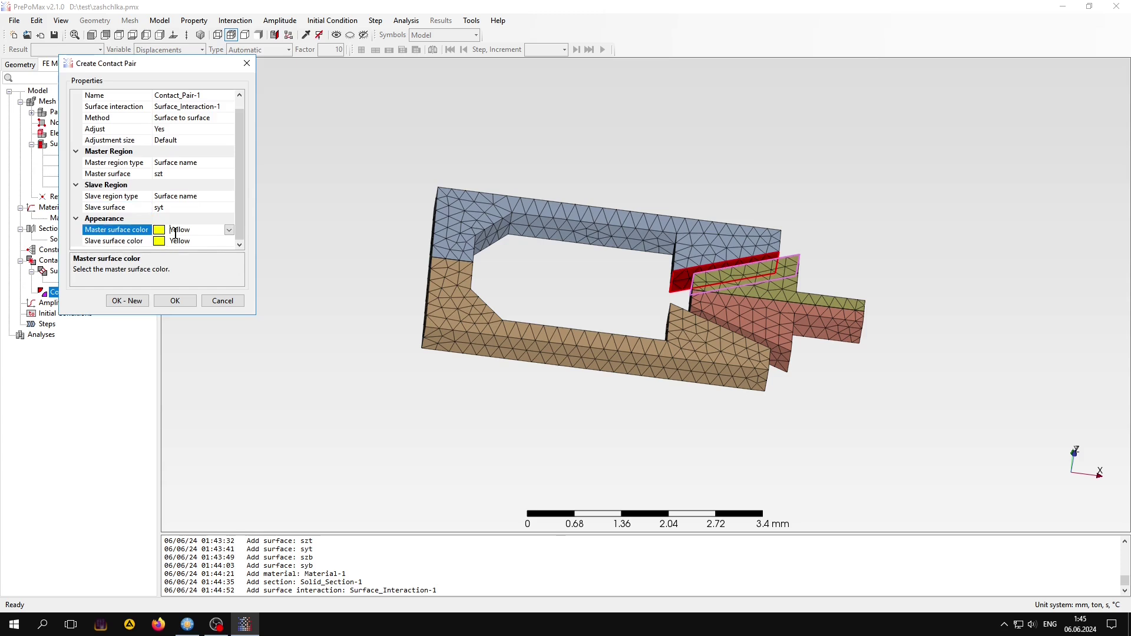
left_click(229, 230)
left_click(129, 246)
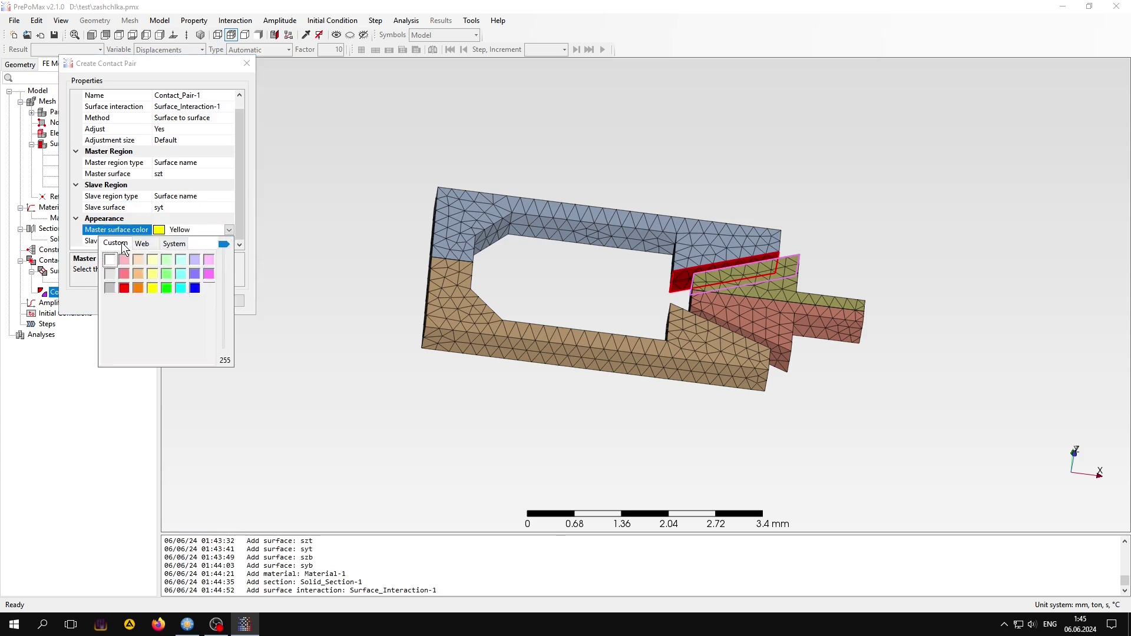
left_click(139, 288)
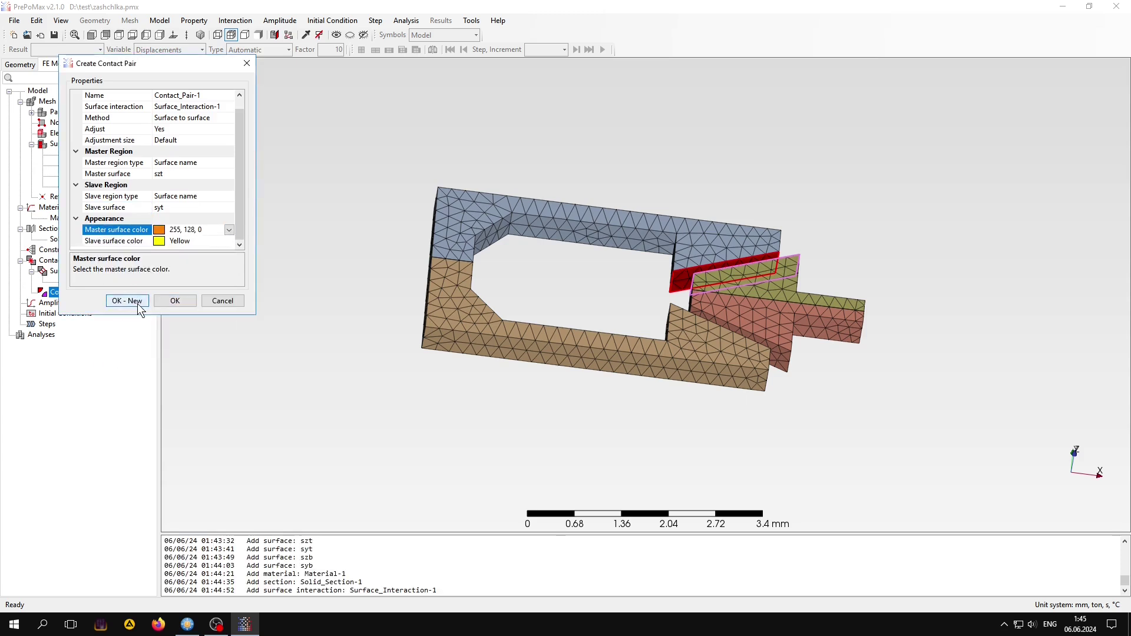
left_click(137, 302)
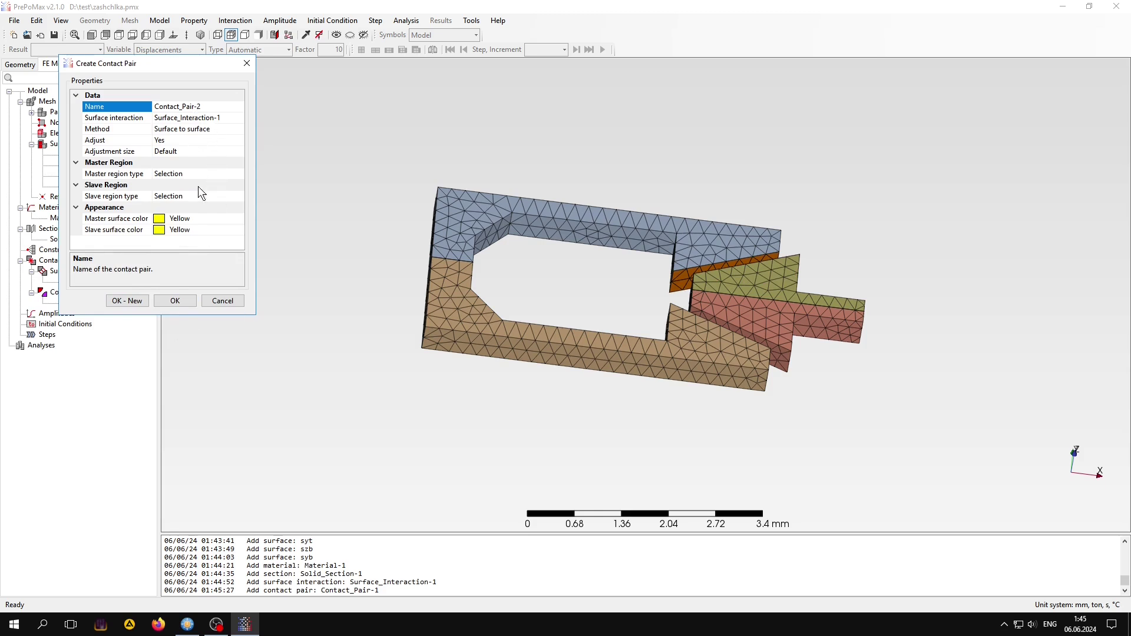
Step: Set Contact_Pair-2's master surface to szb and slave surface to syb by surface name
left_click(212, 173)
left_click(240, 174)
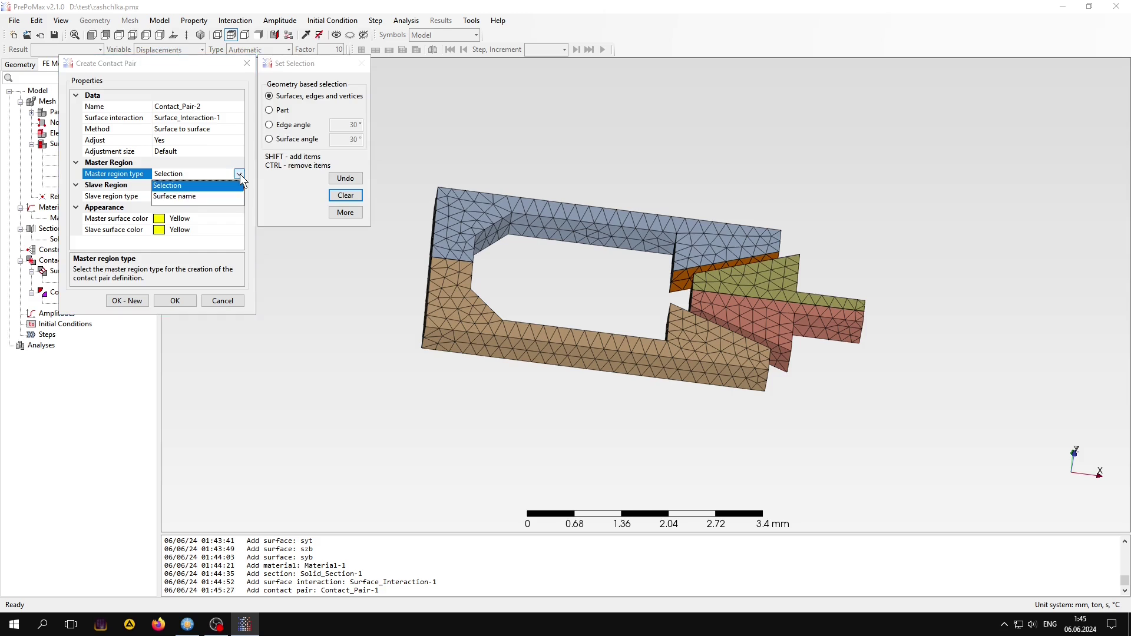
left_click(182, 197)
left_click(224, 185)
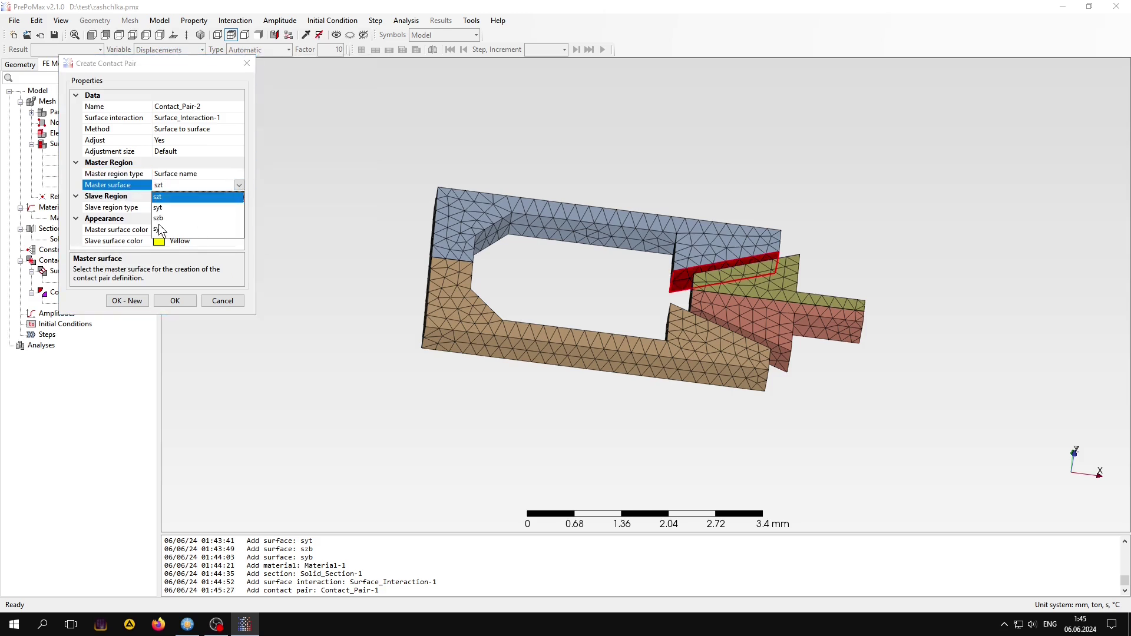
left_click(160, 219)
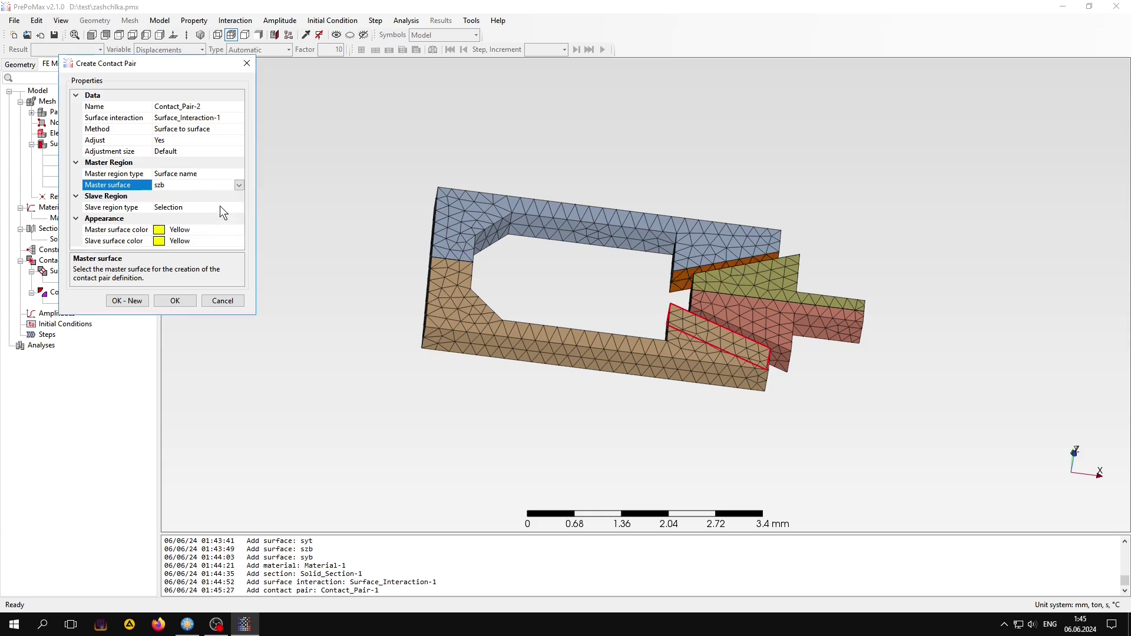
left_click(220, 207)
left_click(239, 207)
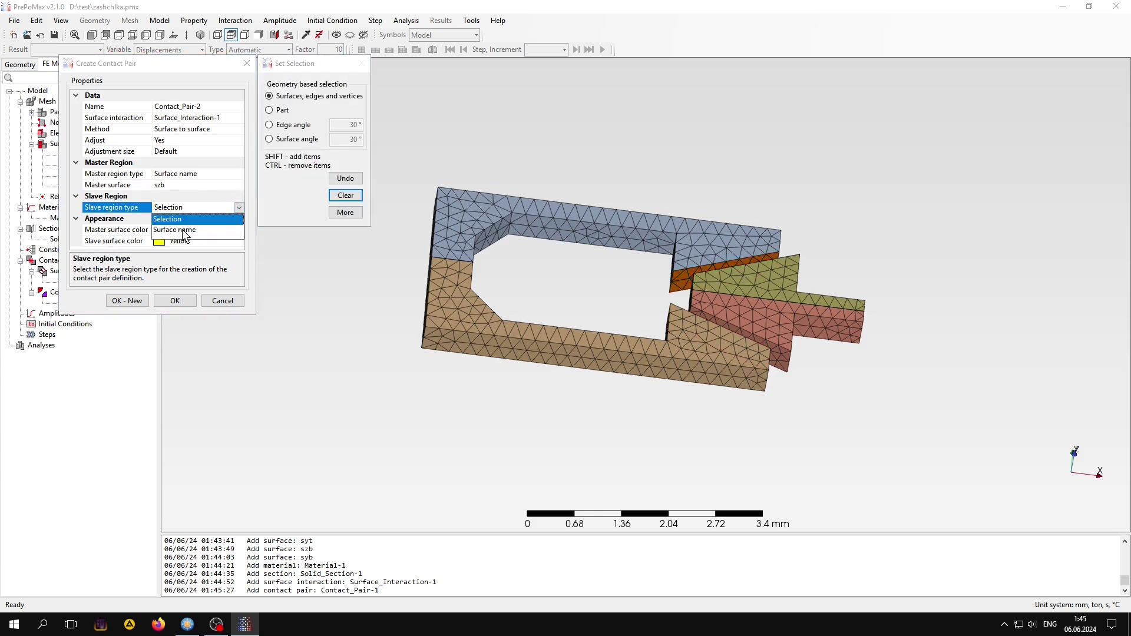
left_click(184, 231)
left_click(220, 219)
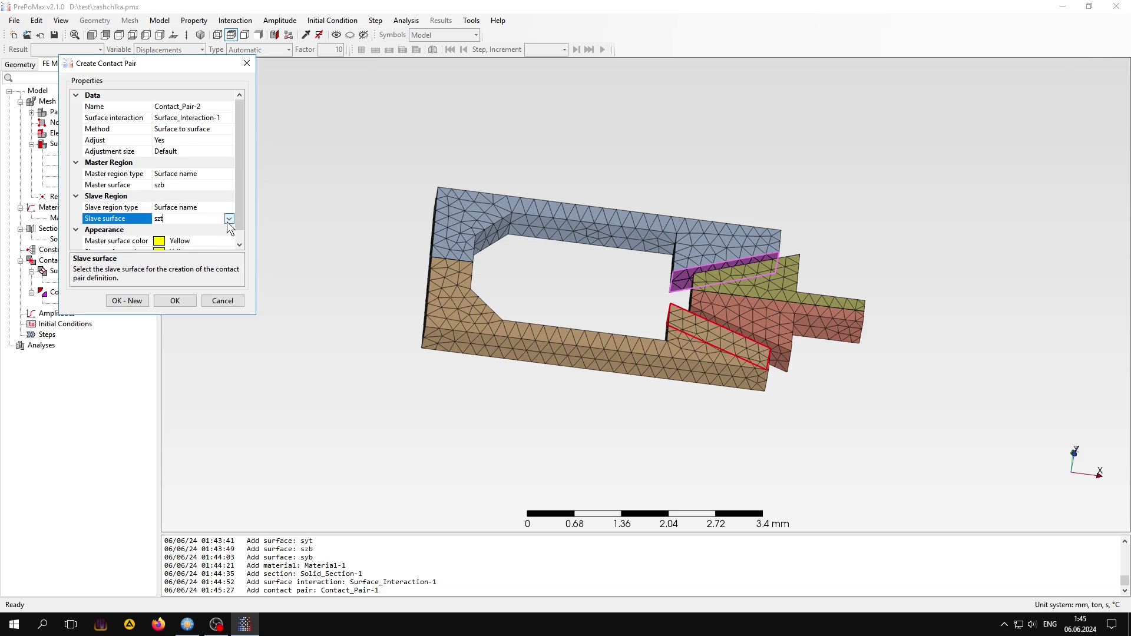
left_click(159, 263)
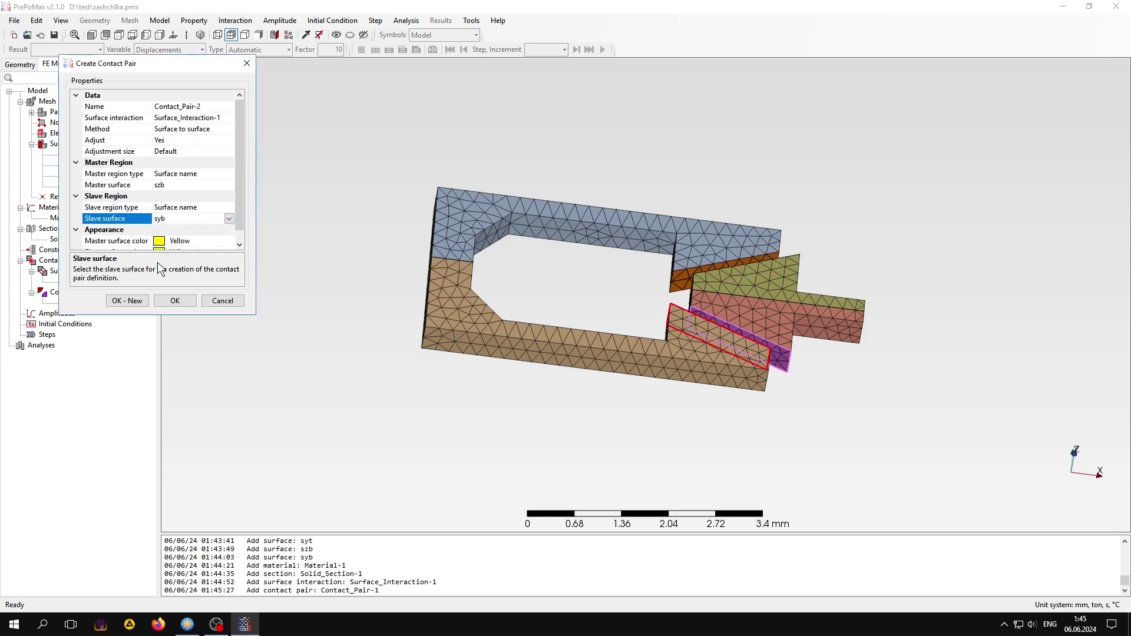
Step: Colour the master surface green and the slave surface light green, then save Contact_Pair-2
left_click_drag(240, 216, 241, 217)
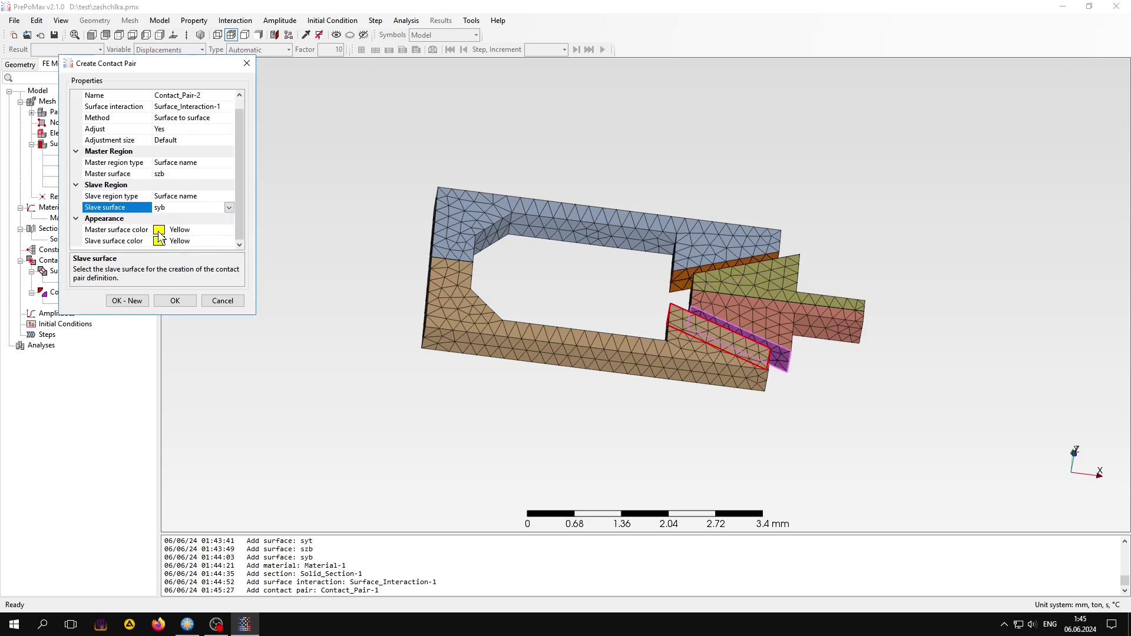
left_click(235, 227)
left_click(228, 230)
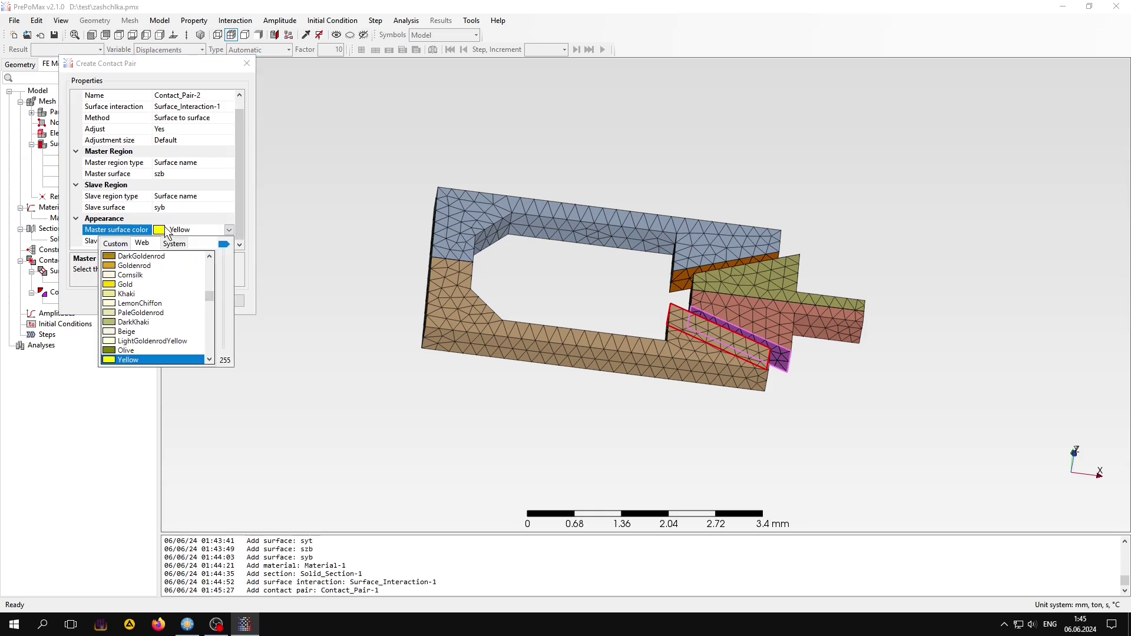
left_click(118, 243)
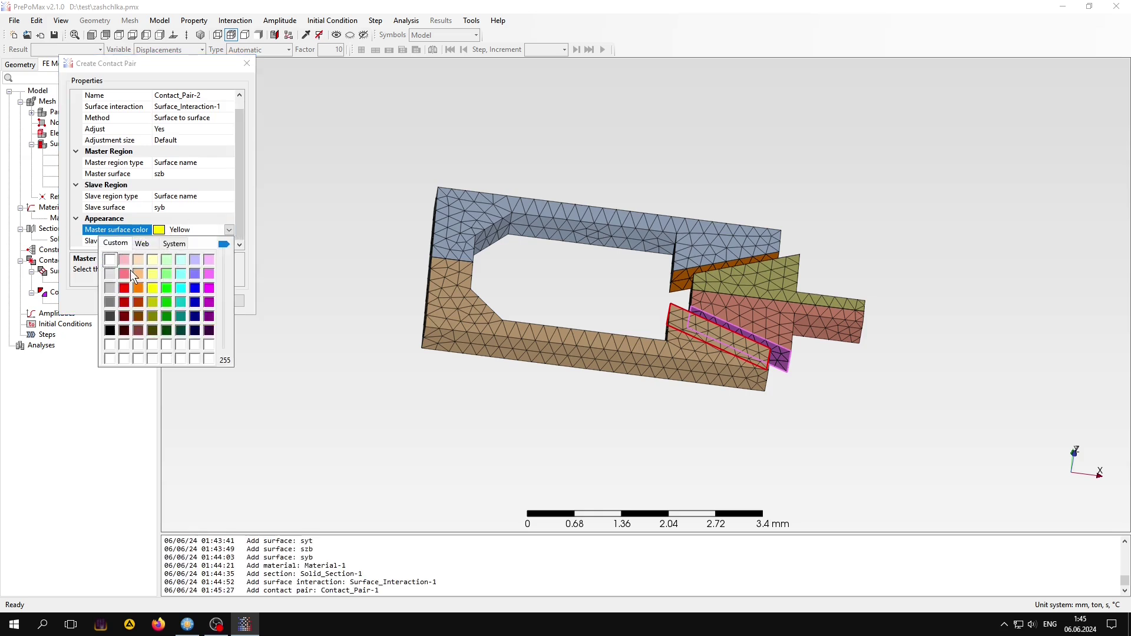
left_click(166, 300)
left_click(233, 241)
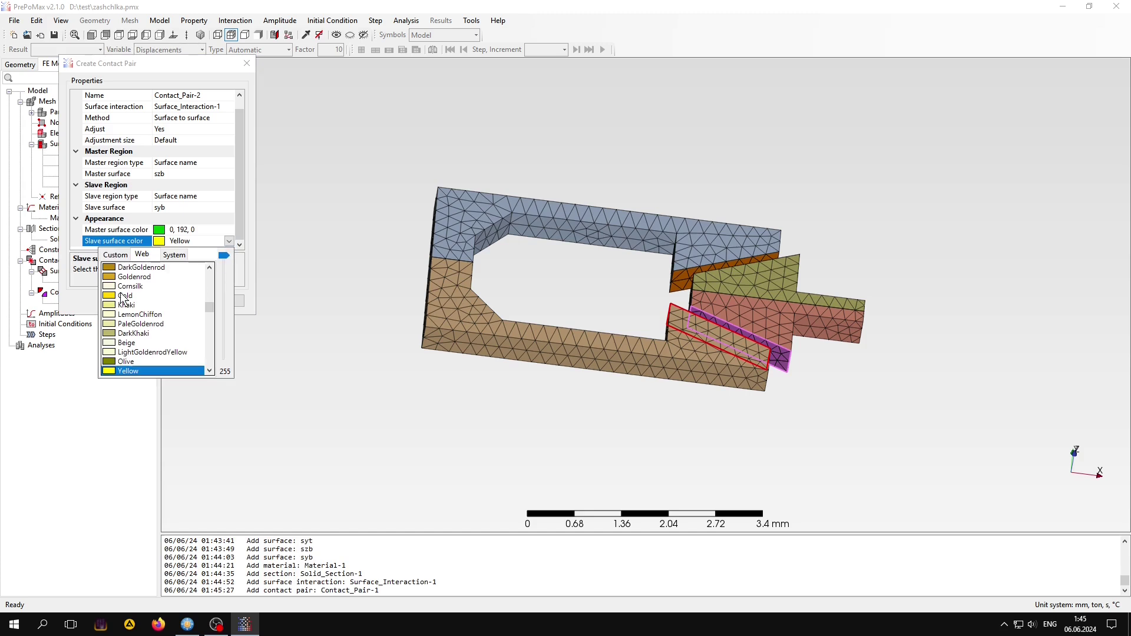
left_click(111, 255)
left_click(166, 285)
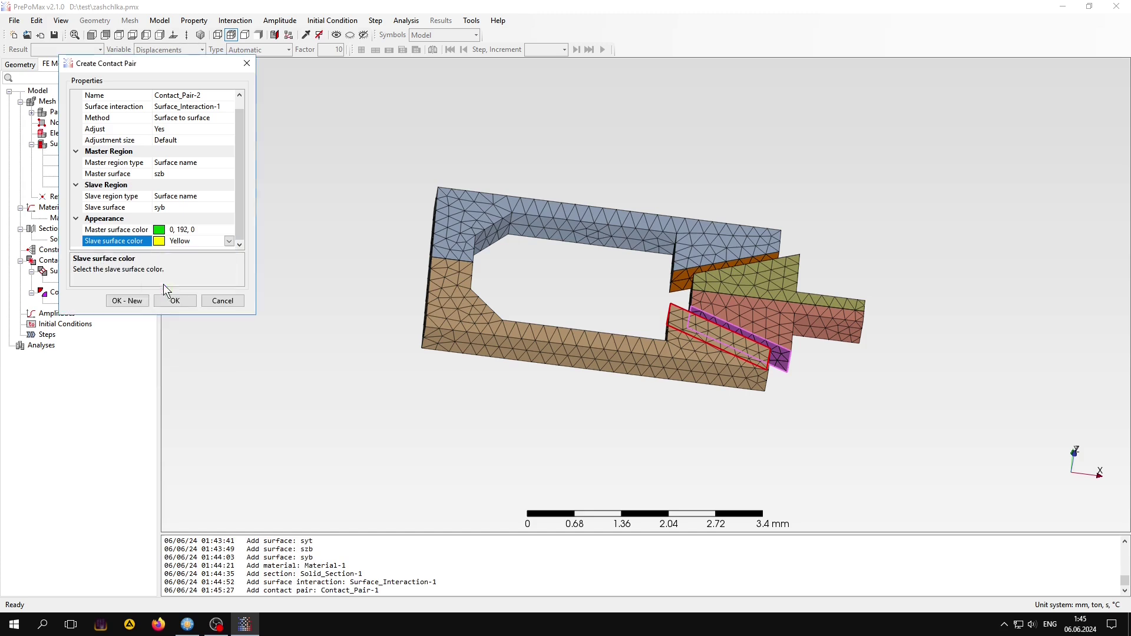
left_click(176, 299)
Step: Inspect the contact surfaces up close, then fit the whole mesh in a front view
left_click(238, 325)
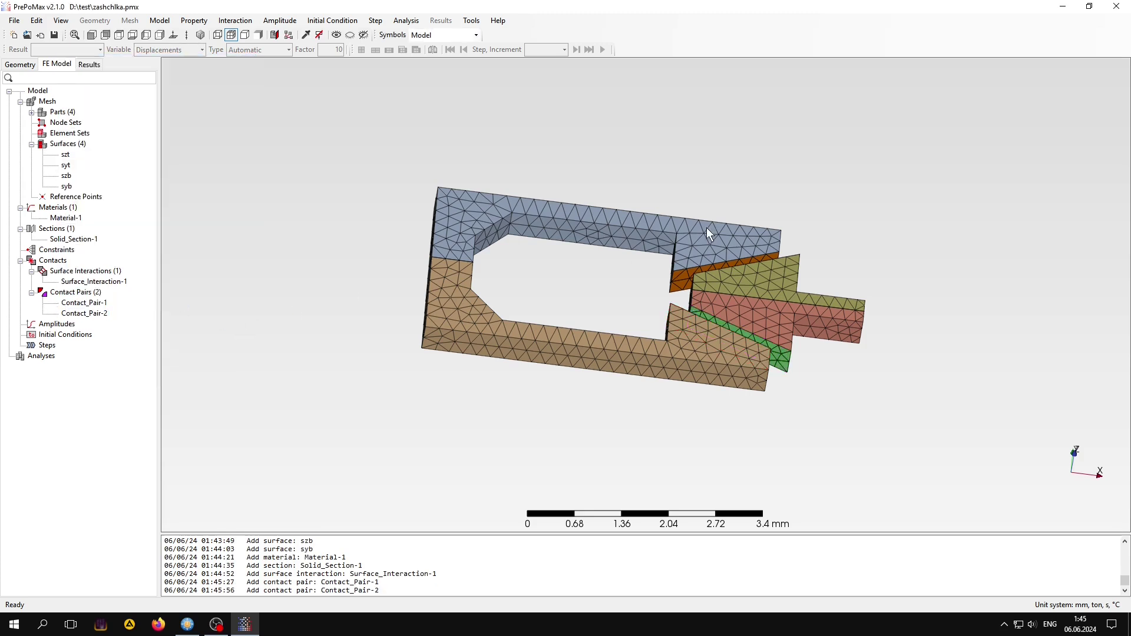
left_click_drag(706, 227, 661, 324)
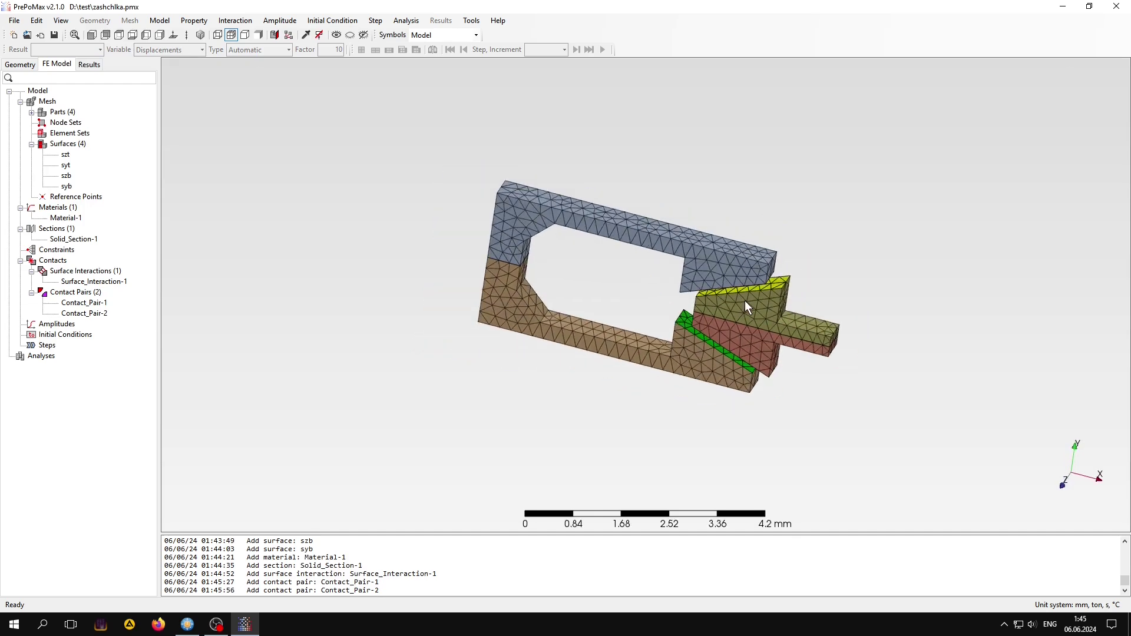
scroll(745, 301, "up", 3)
scroll(745, 301, "up", 2)
mouse_move(717, 312)
middle_mouse_down()
mouse_move(694, 249)
mouse_move(797, 248)
mouse_move(592, 207)
middle_mouse_up()
mouse_move(592, 165)
middle_mouse_down()
mouse_move(670, 271)
mouse_move(563, 268)
middle_mouse_up()
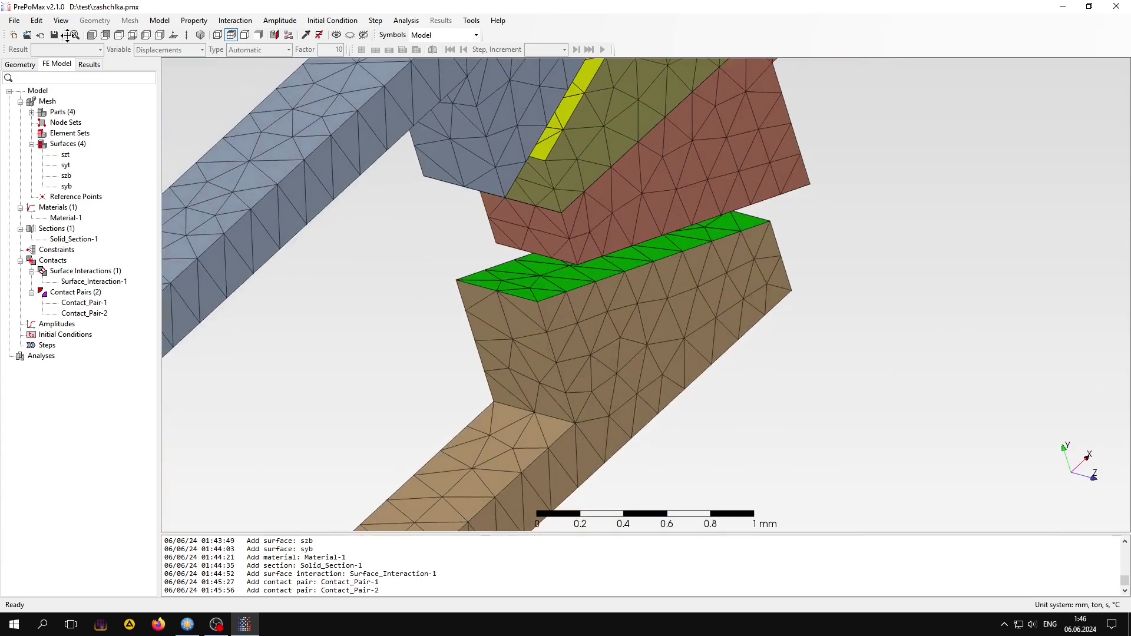
left_click(91, 36)
left_click(91, 37)
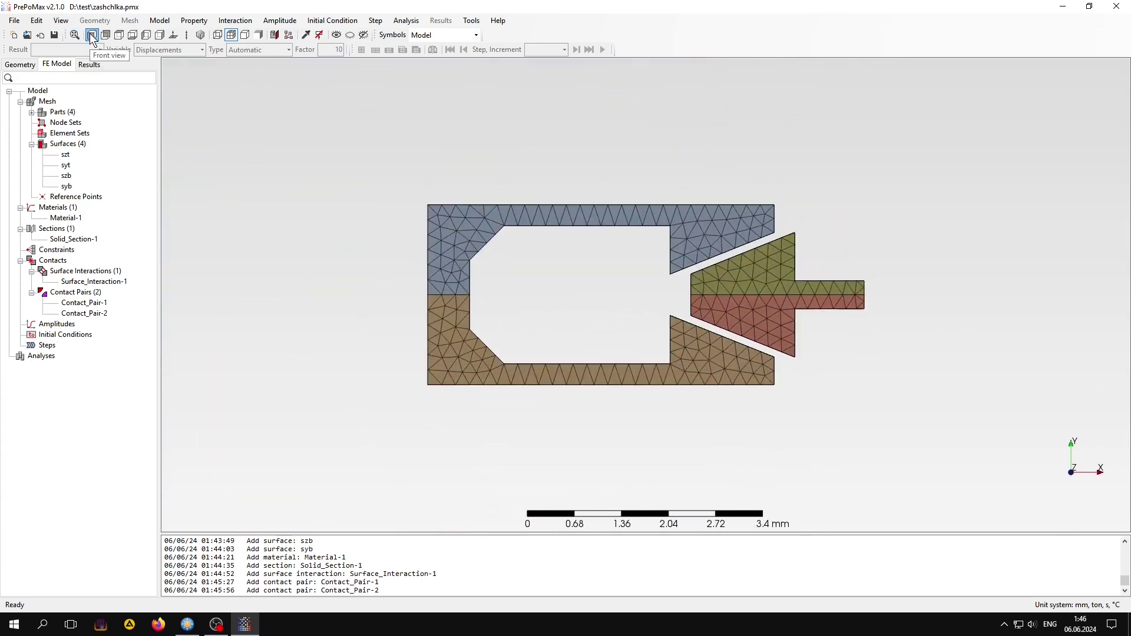
Step: Create amplitude Tabular-1 with data points (0, 0) and (10, 1)
double_click(59, 324)
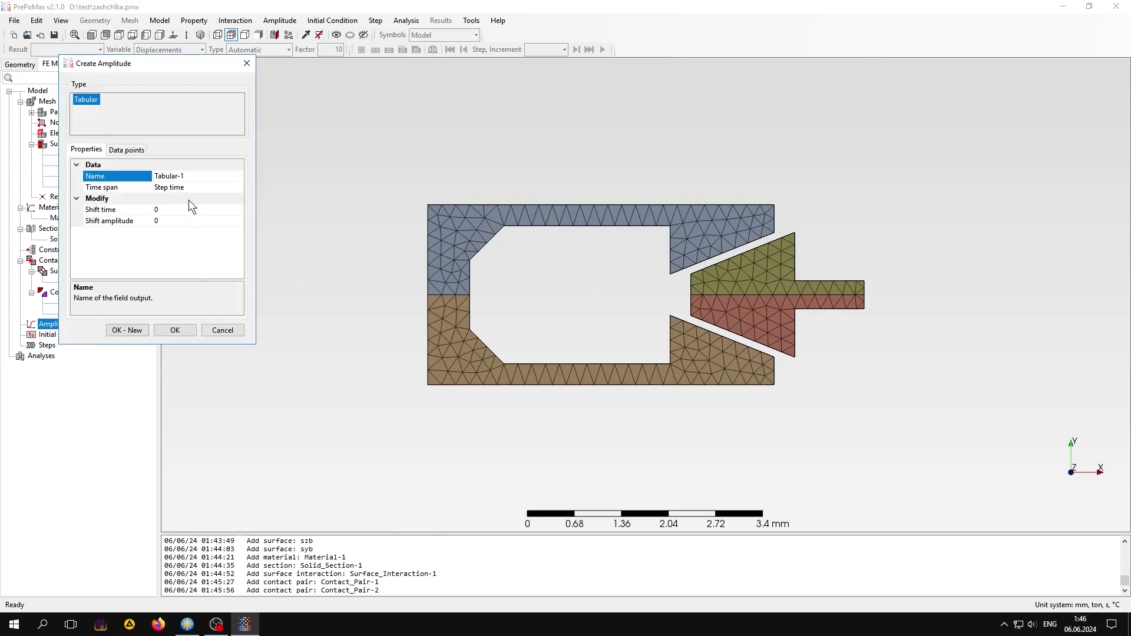
left_click(126, 149)
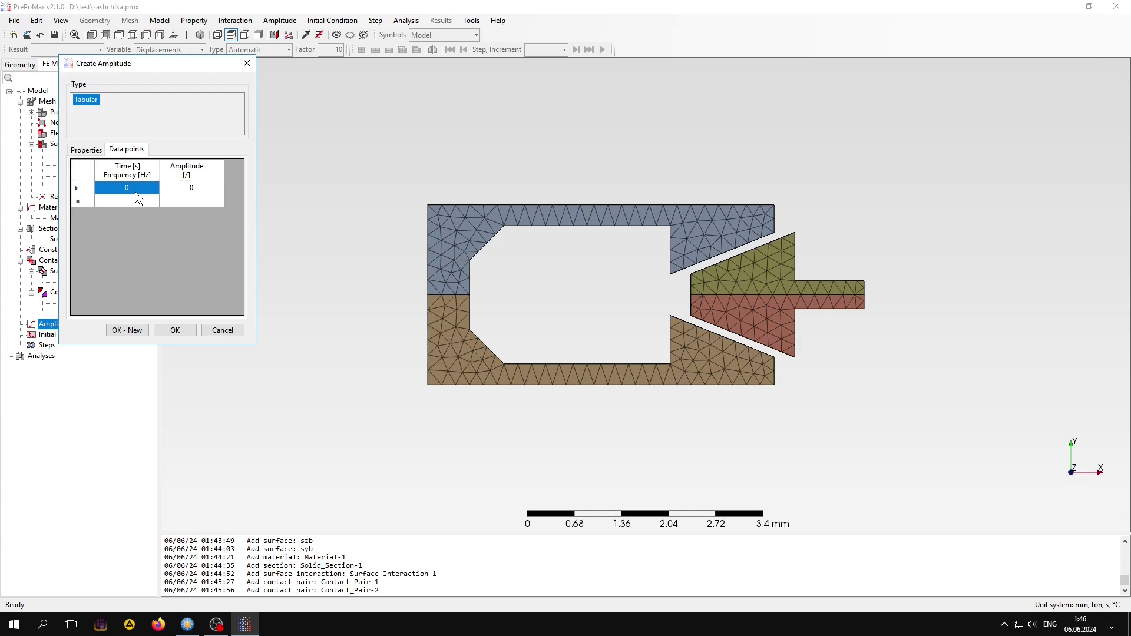
left_click(182, 188)
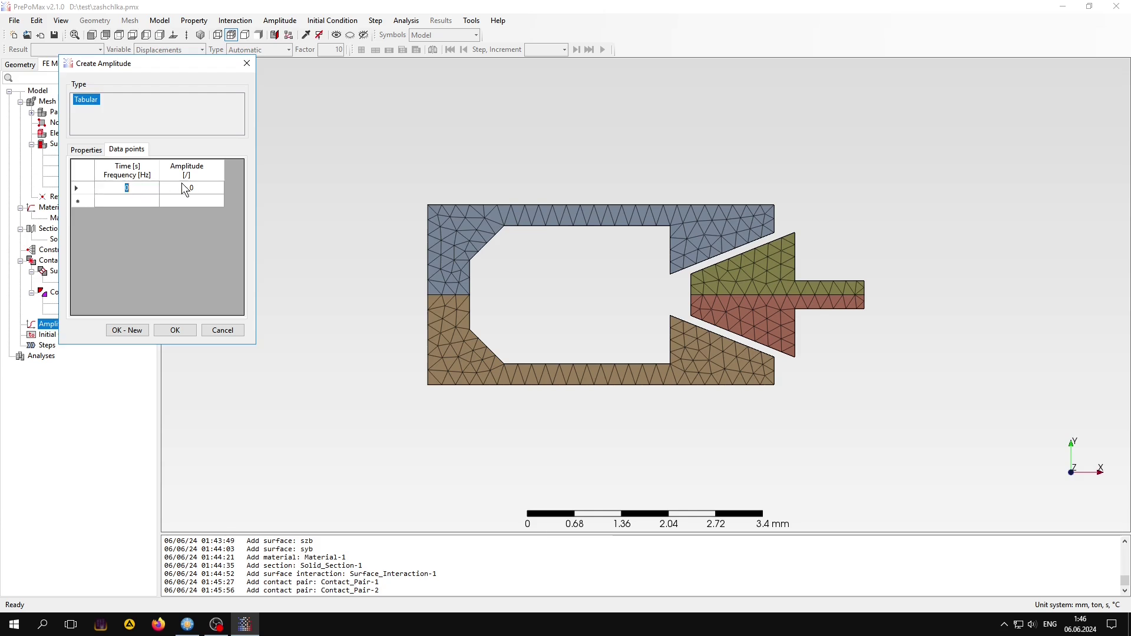
left_click(137, 202)
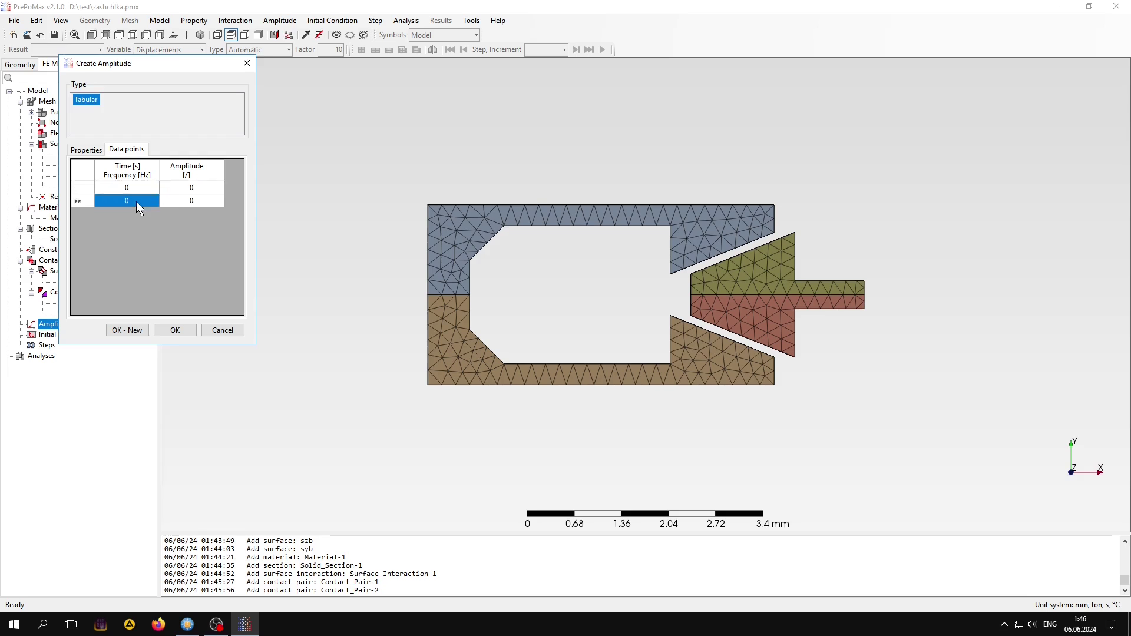
type("10")
left_click(217, 200)
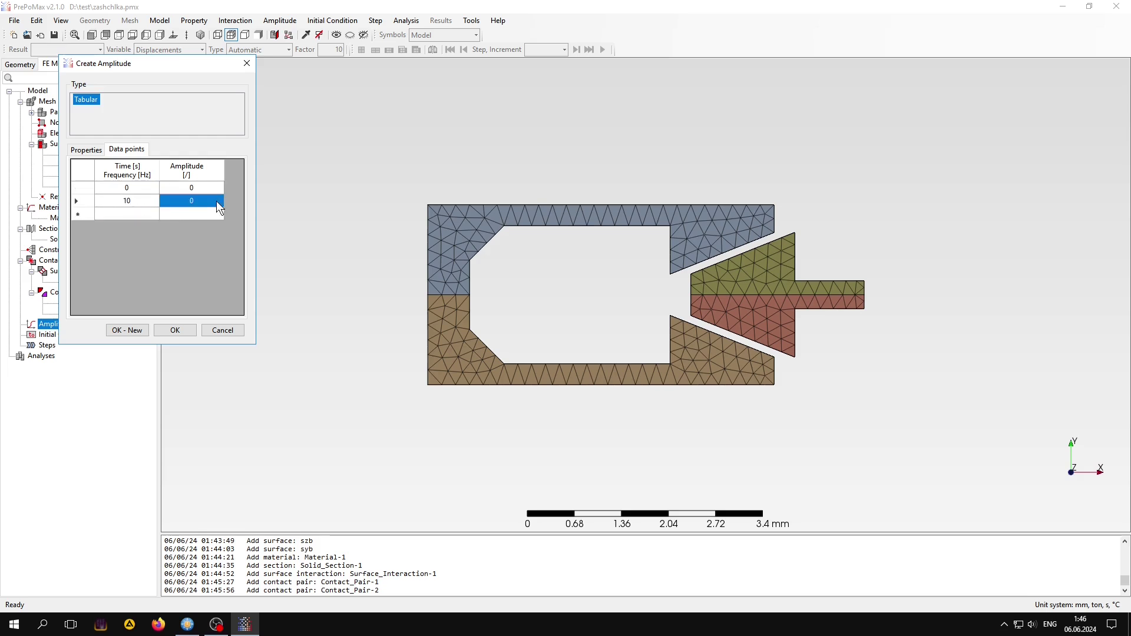
type("1")
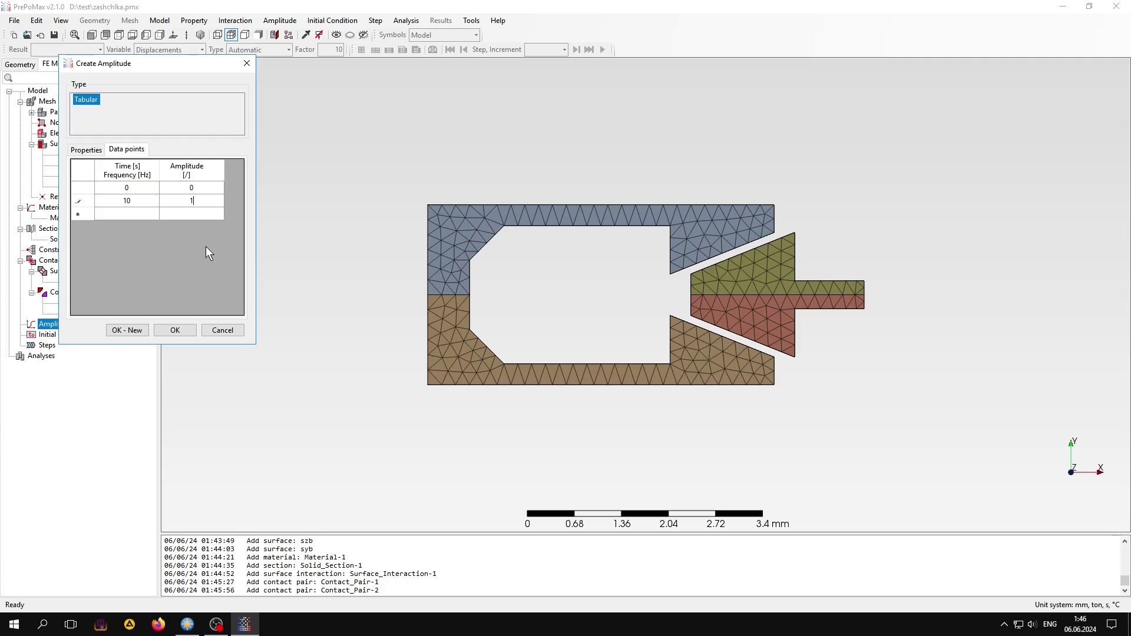
left_click(181, 331)
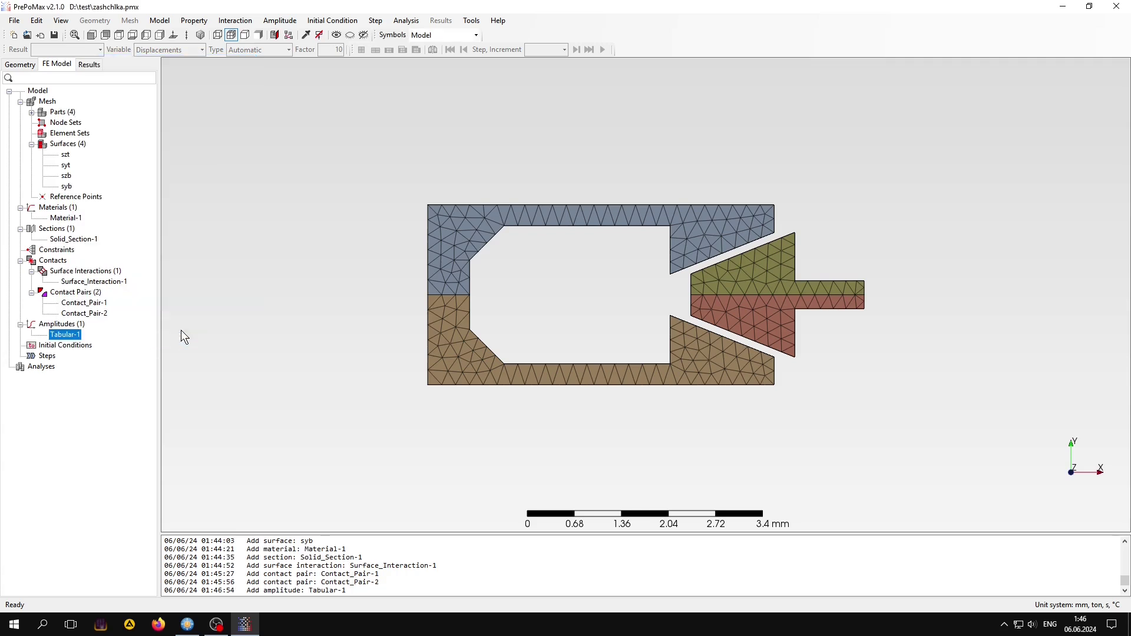
left_click(235, 325)
Step: Create static Step-1 with Automatic incrementation, 10 s time period and 0.5 s initial increment
double_click(46, 356)
left_click(82, 101)
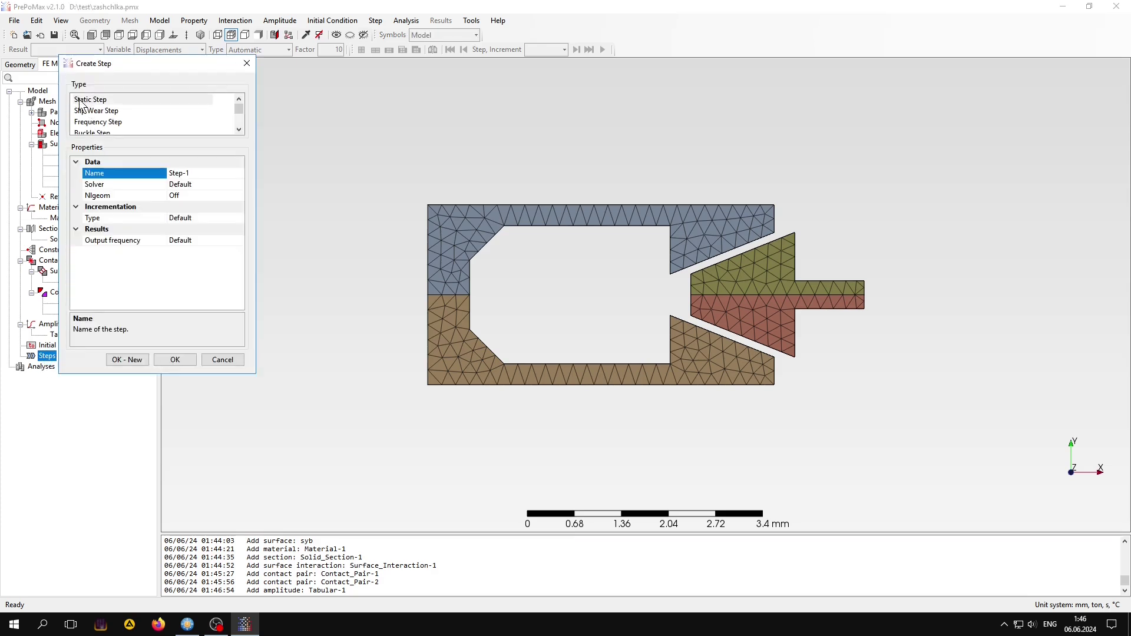
left_click(112, 219)
left_click(239, 218)
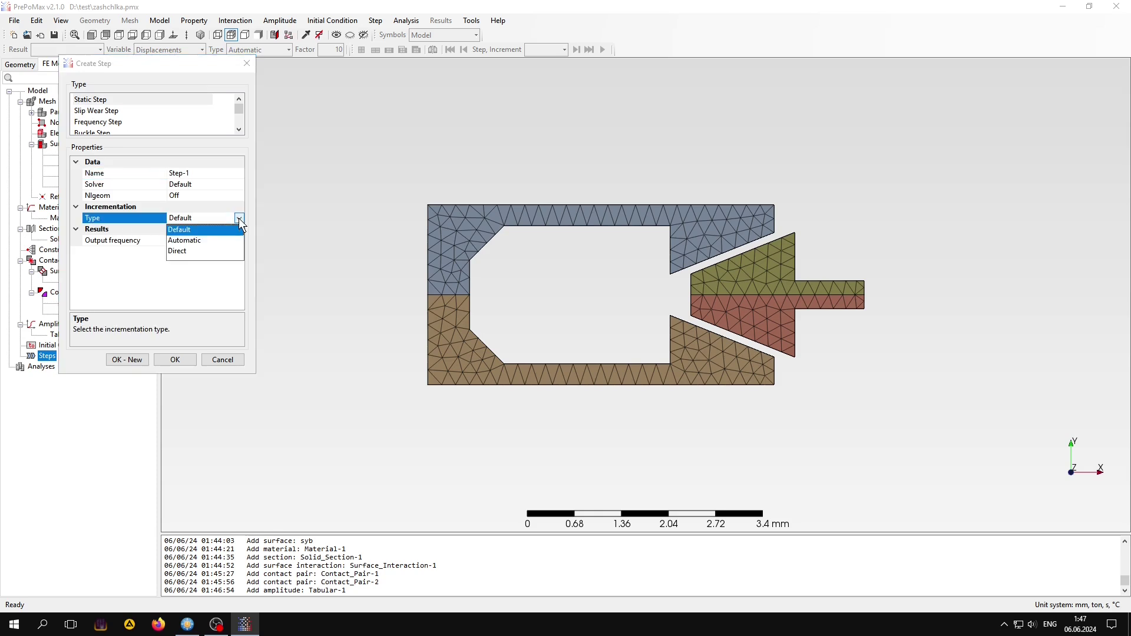
left_click(177, 240)
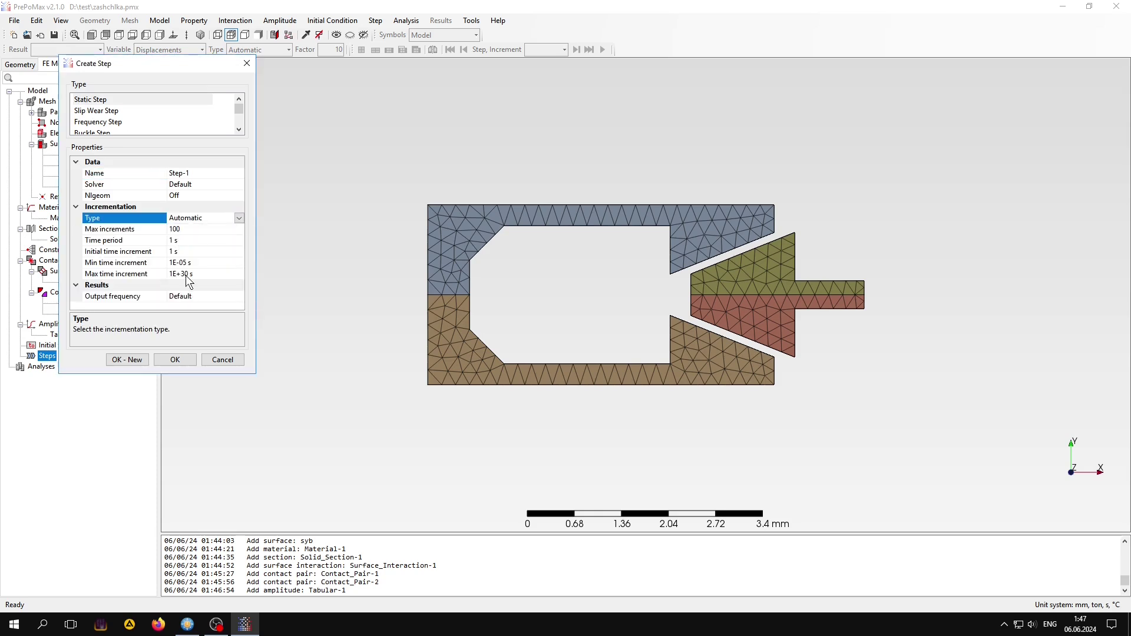
left_click(172, 240)
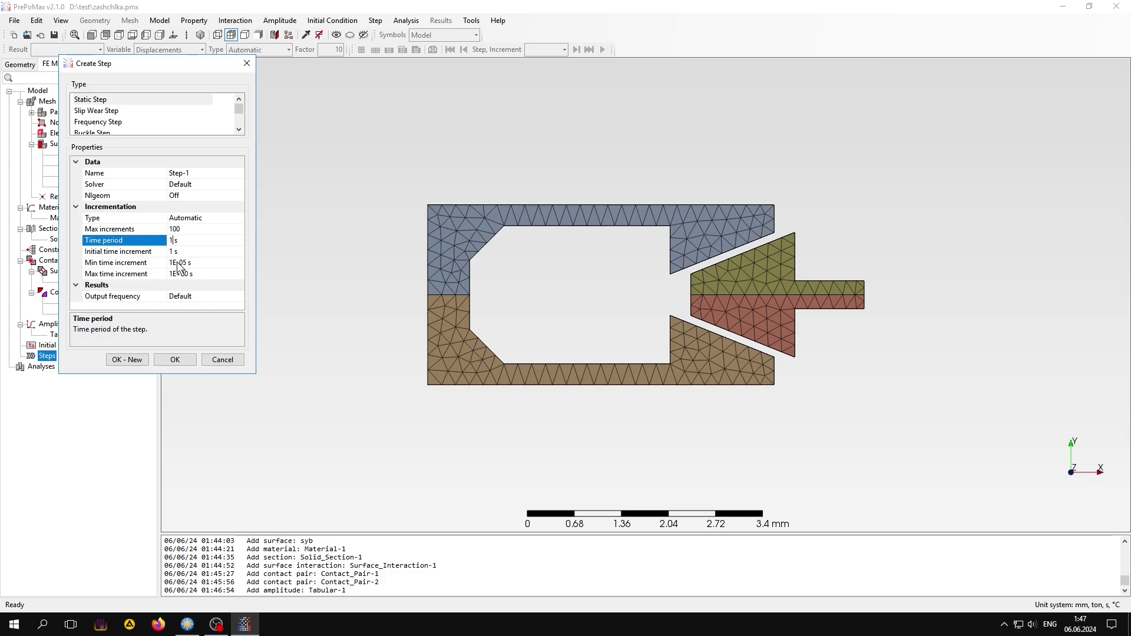
type("0")
left_click(172, 251)
double_click(172, 252)
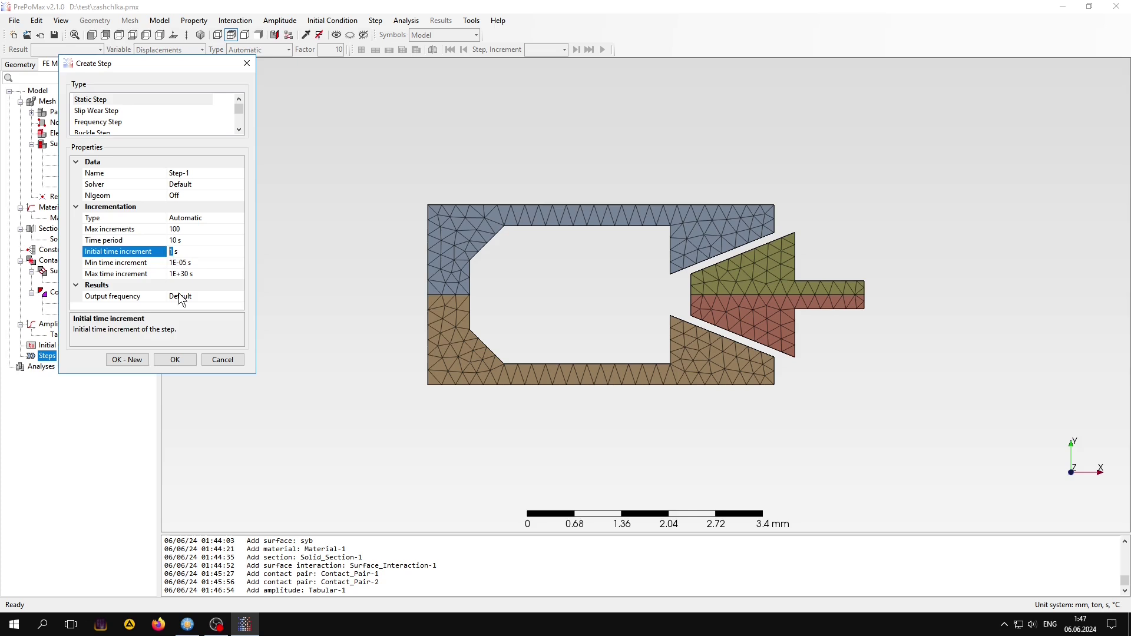
type("0.5")
left_click(177, 360)
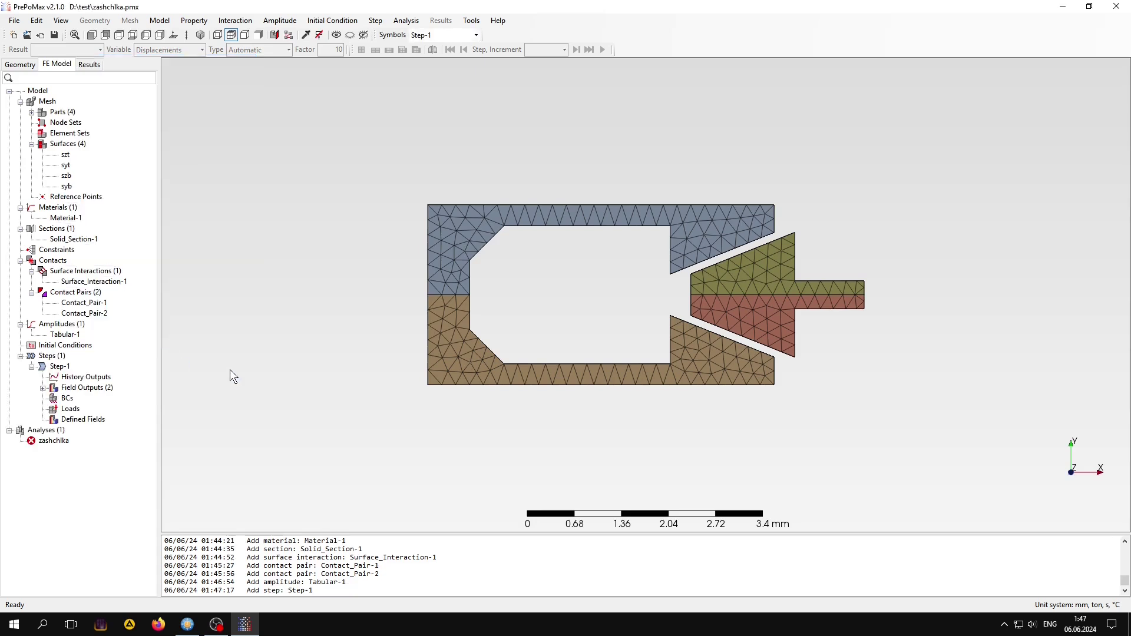
double_click(67, 398)
Step: Add fixed boundary condition Fixed-1 on the frame's upper-left and lower-left faces
middle_click_drag(417, 338, 479, 345)
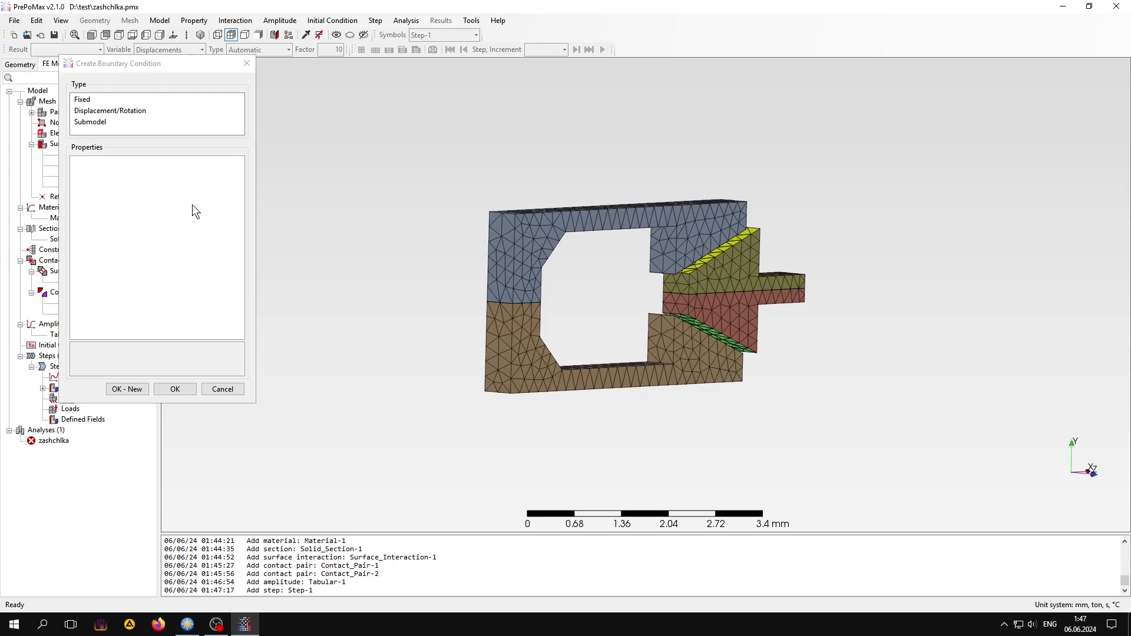
left_click(83, 99)
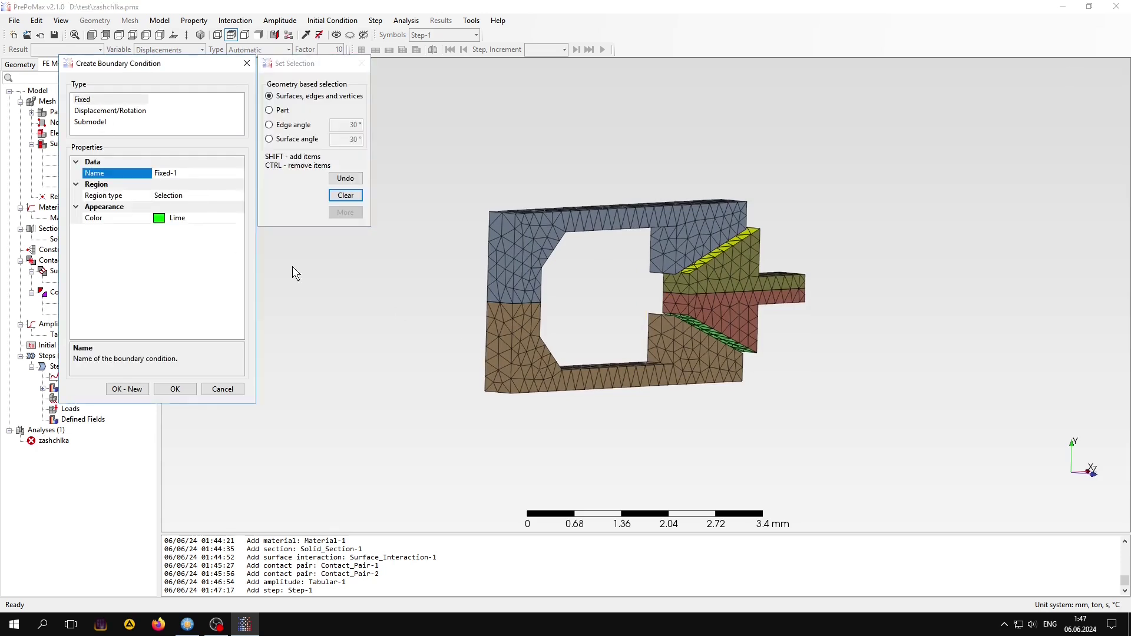
left_click(507, 263)
left_click(504, 355, "shift")
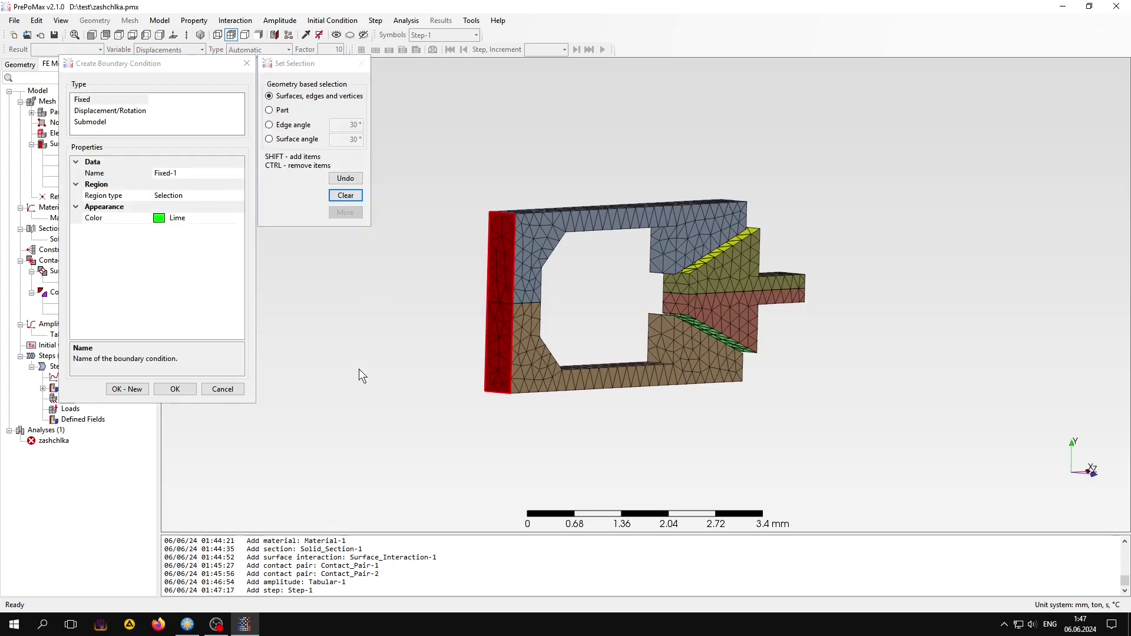
left_click(175, 389)
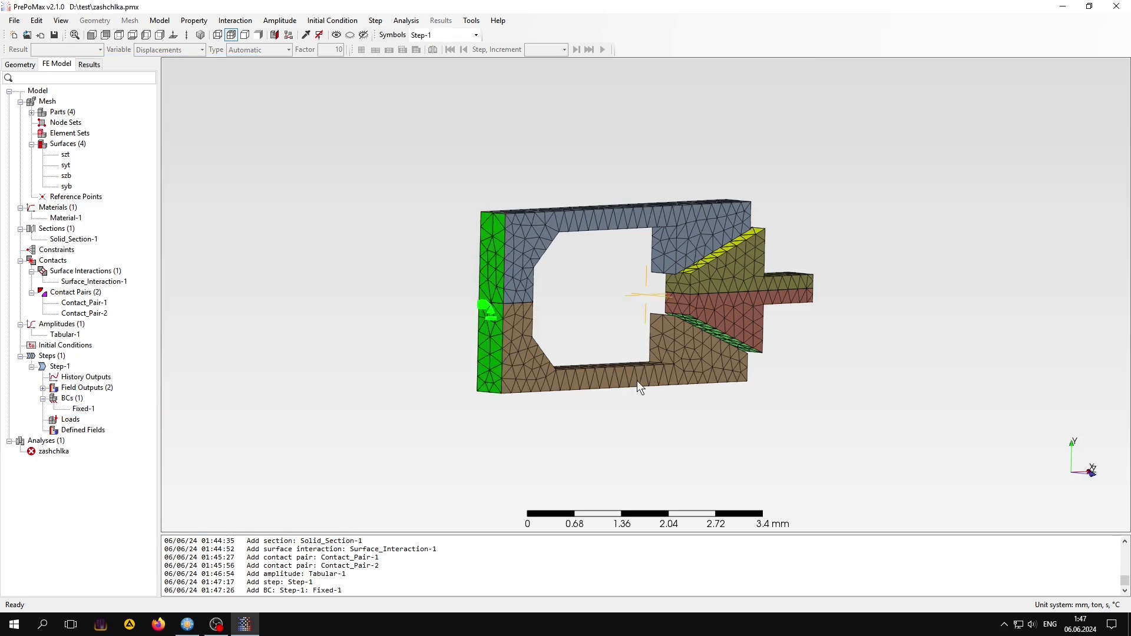
Step: Add Displacement_Rotation-1 on the latch tongue's end face with U1 -1.9 mm, U2 and U3 fixed
middle_click_drag(638, 381, 513, 392)
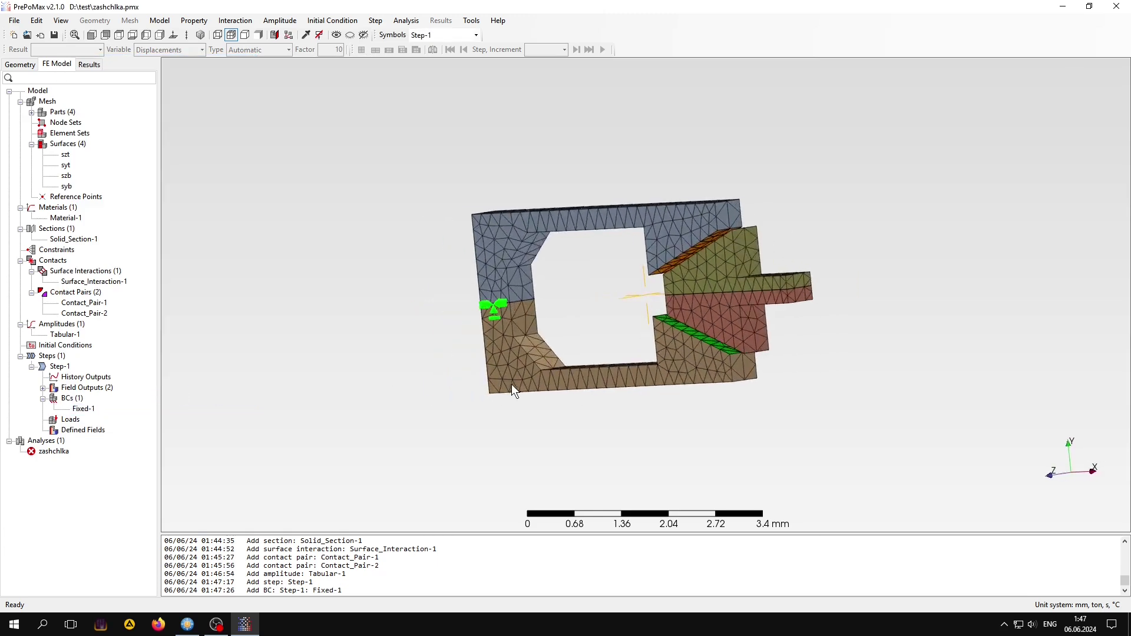
double_click(74, 399)
left_click(122, 111)
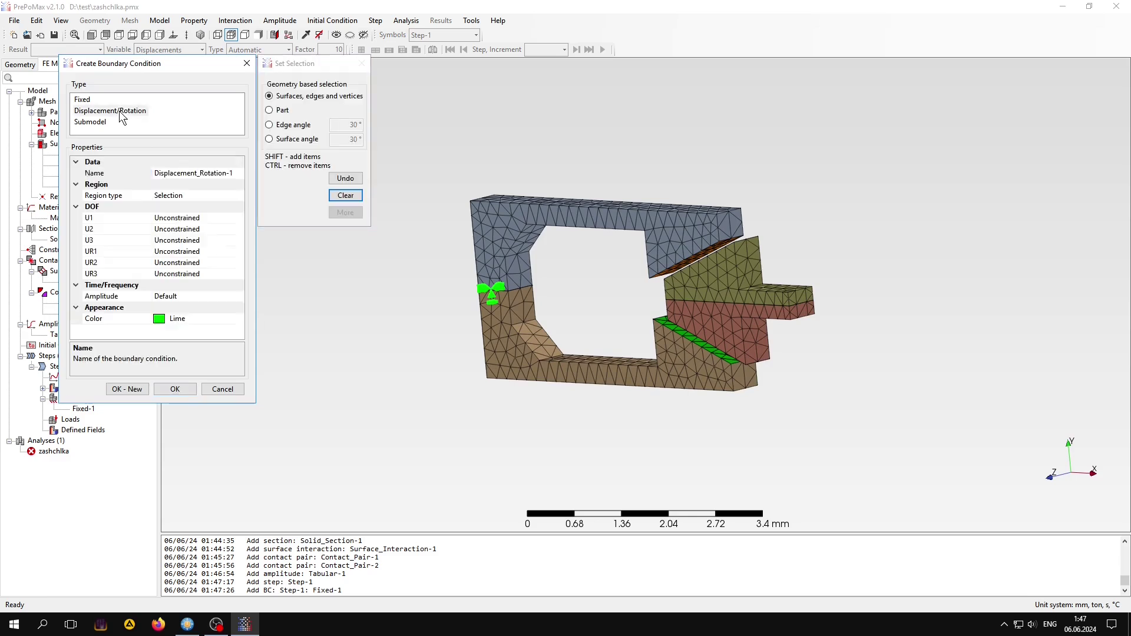
left_click(209, 222)
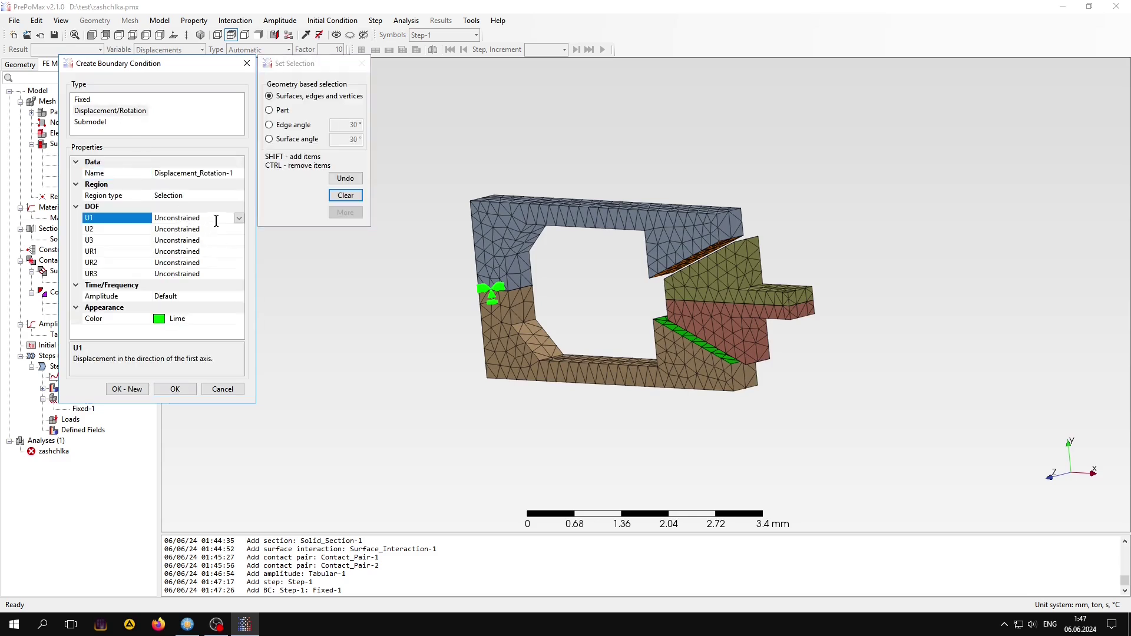
type("-1.9")
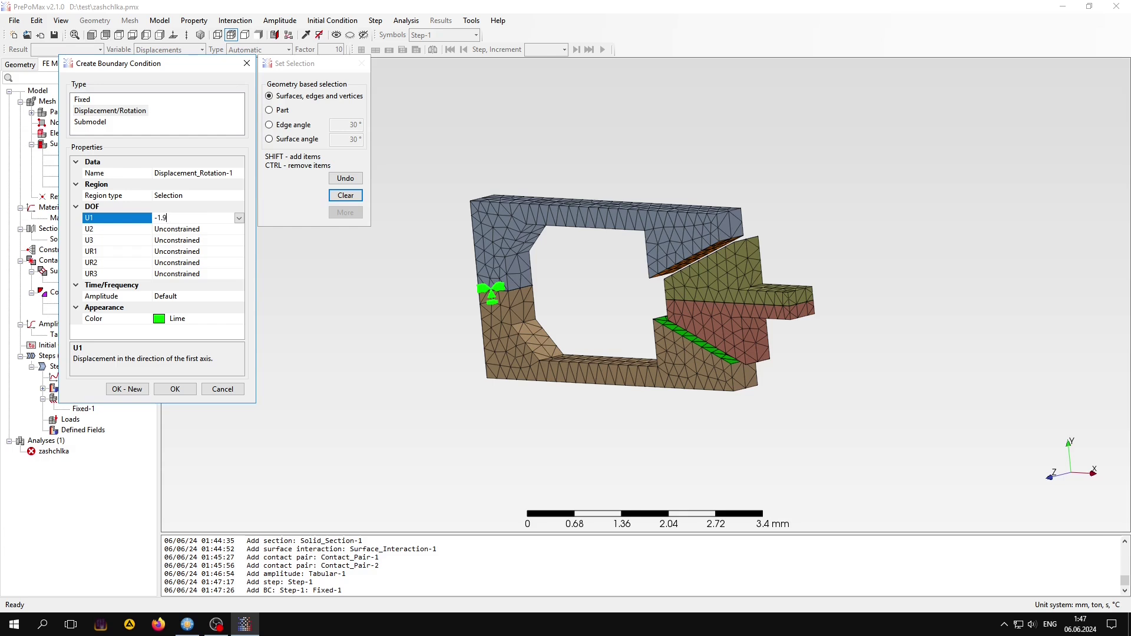
left_click(804, 303)
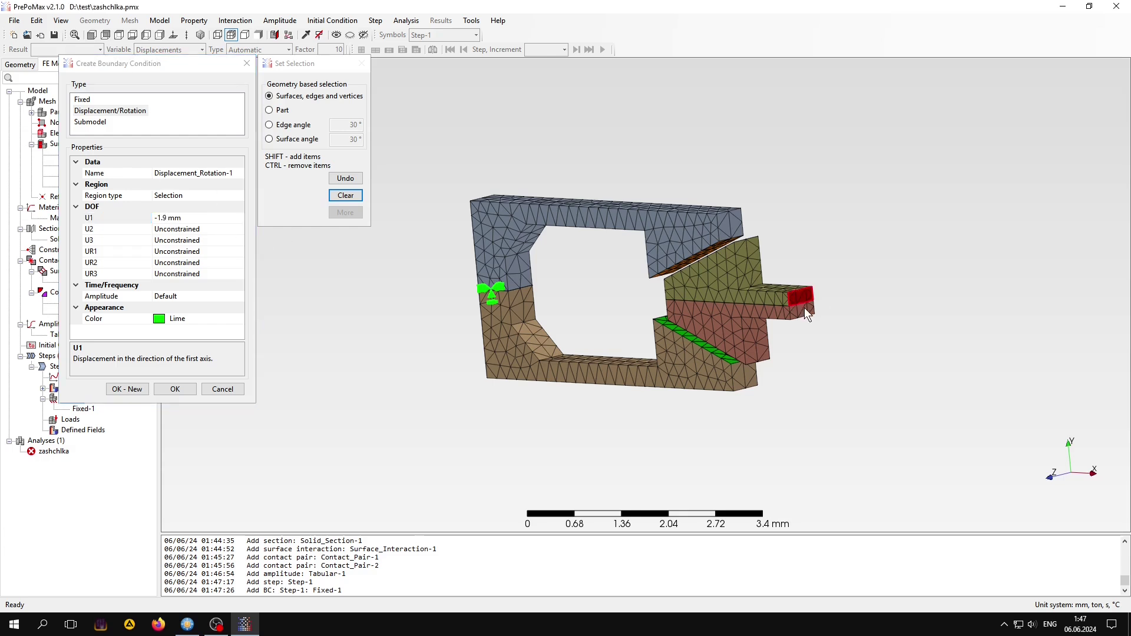
double_click(216, 229)
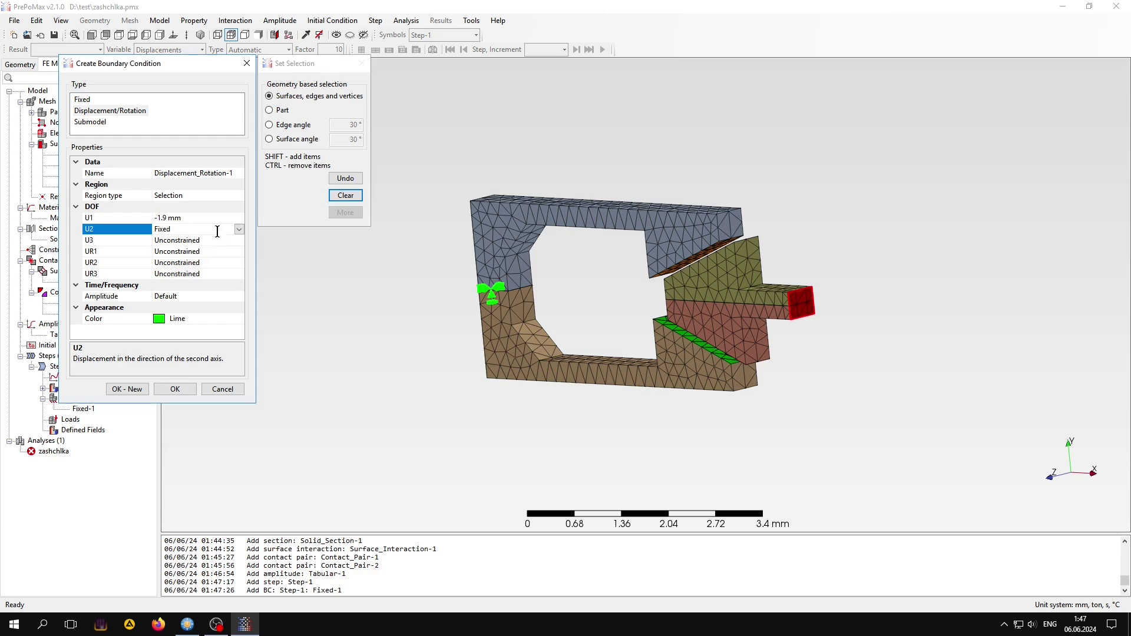
double_click(218, 239)
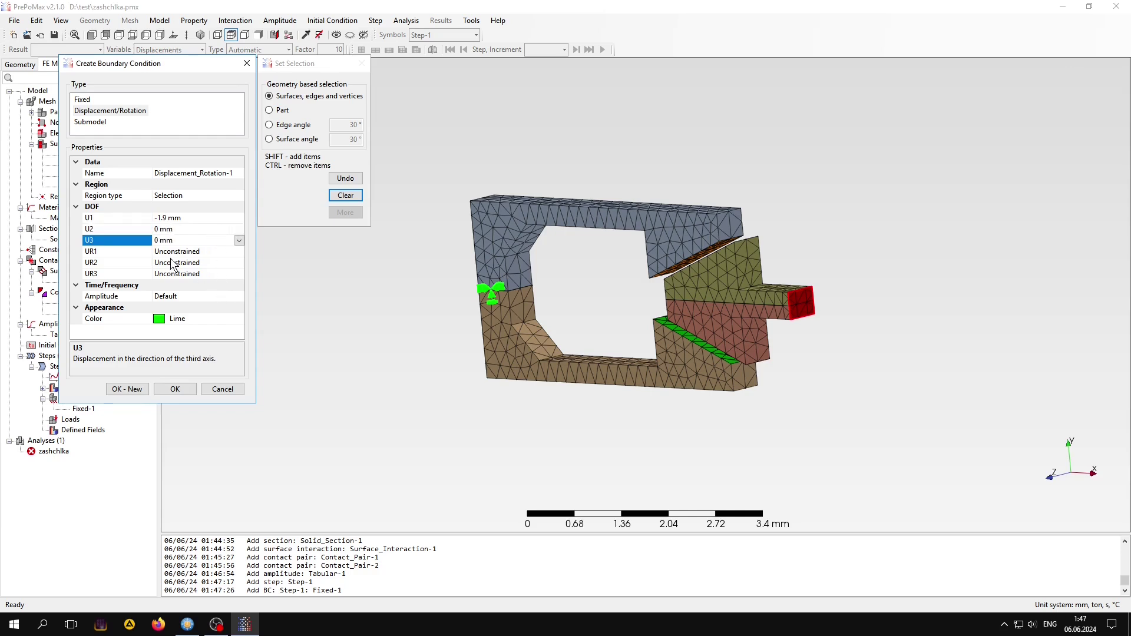
left_click(177, 389)
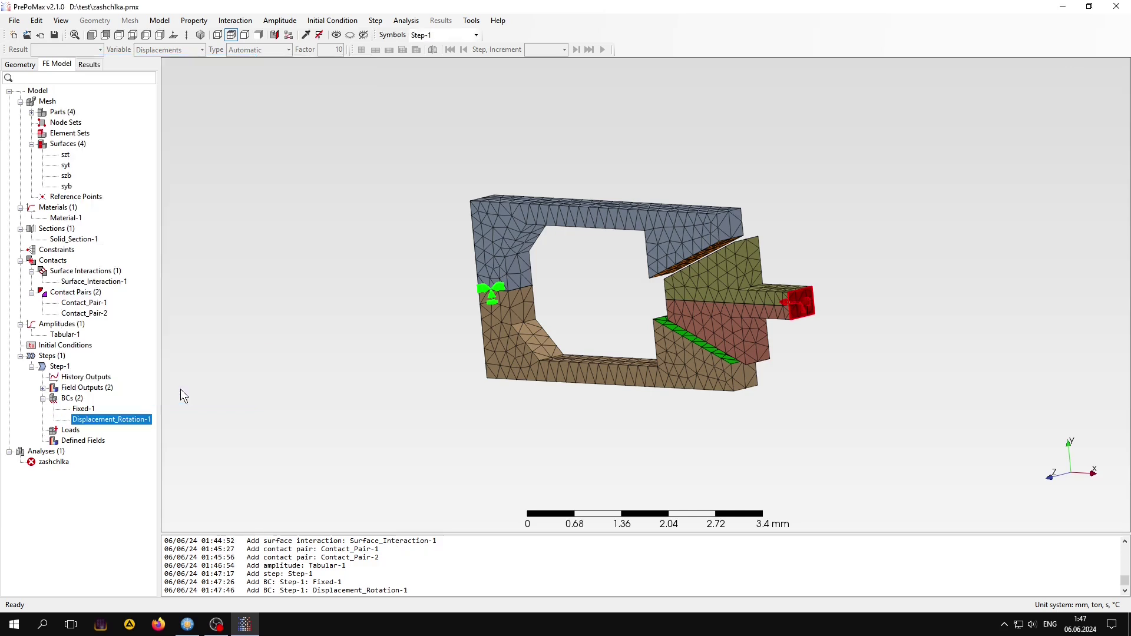
Step: Run the zashchlka analysis and load its results once it finishes
middle_click_drag(268, 392, 384, 381)
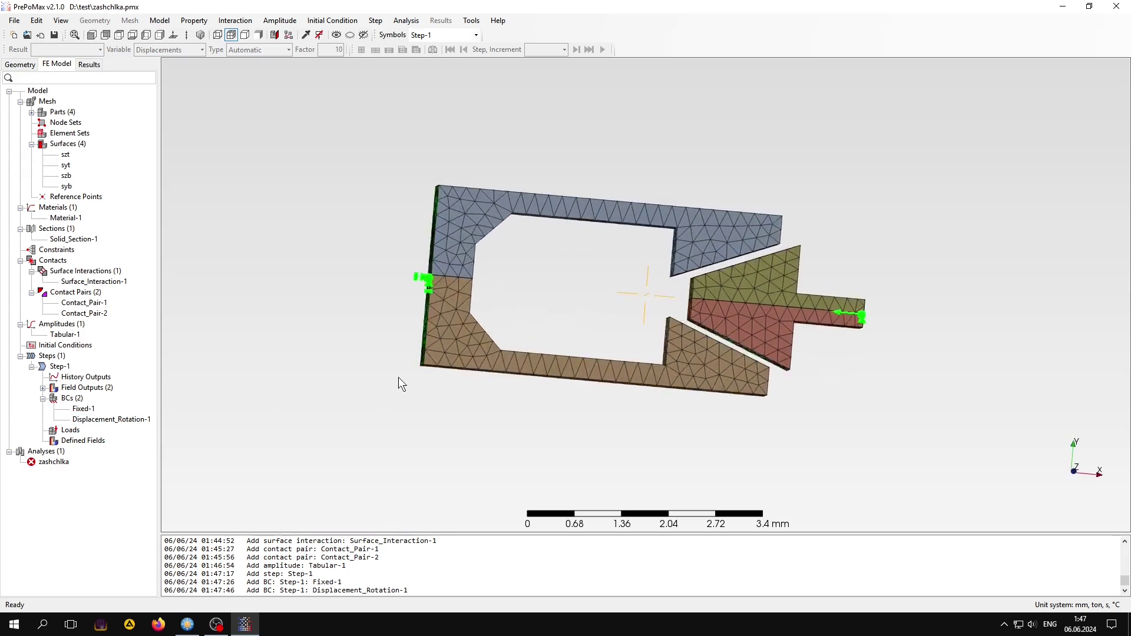
right_click(49, 463)
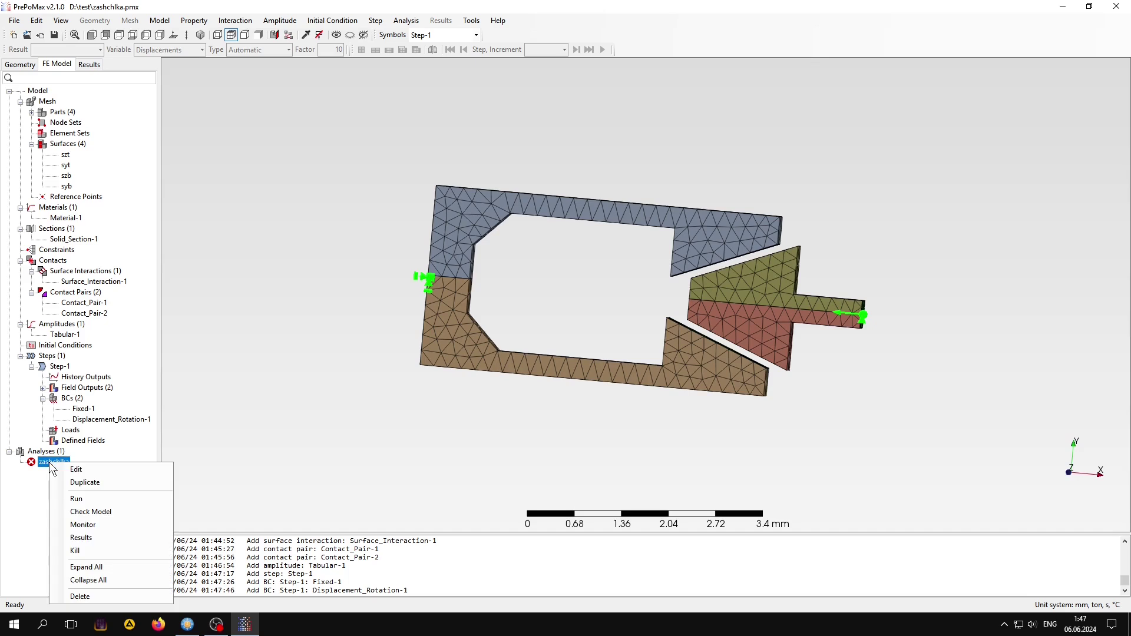
left_click(97, 499)
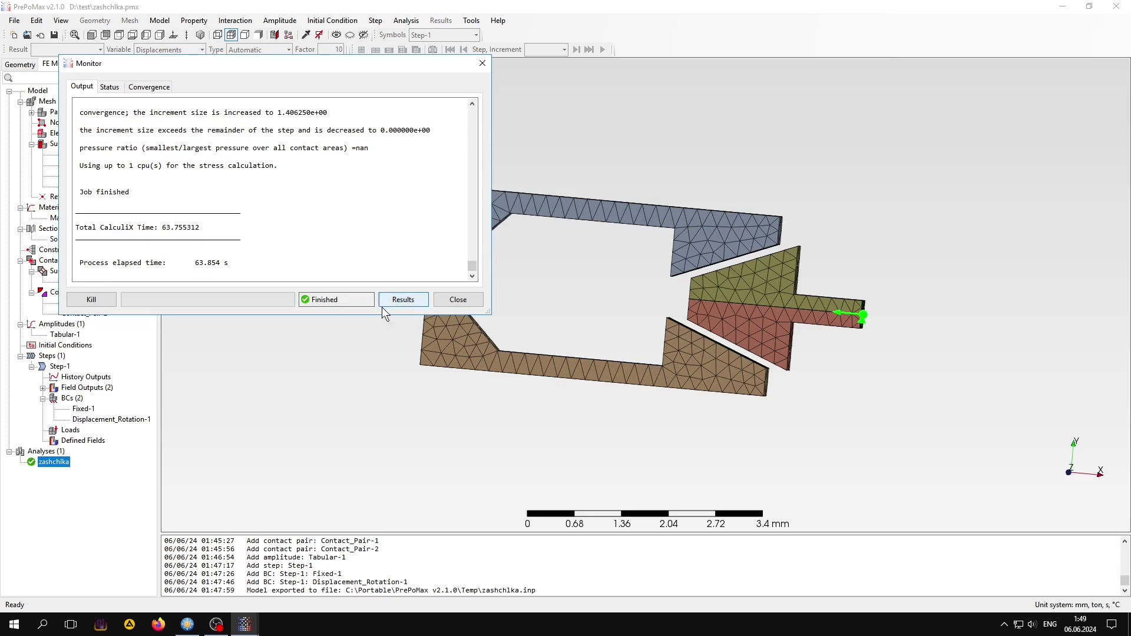
left_click(399, 300)
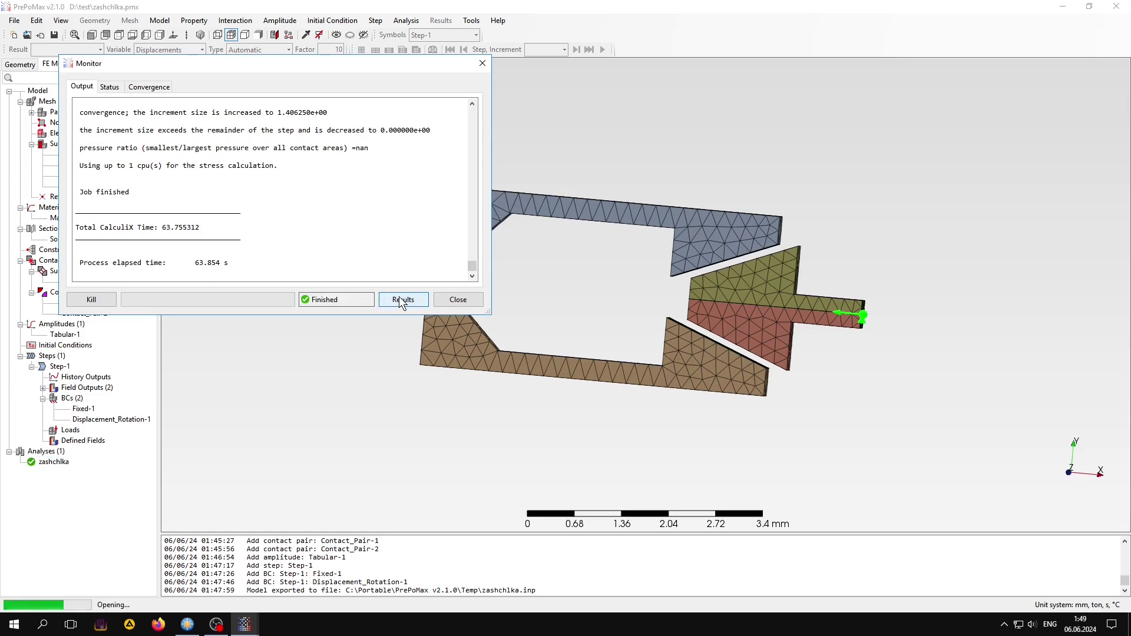
Step: Save the model and show deformations at true scale in front view
key("ctrl+s")
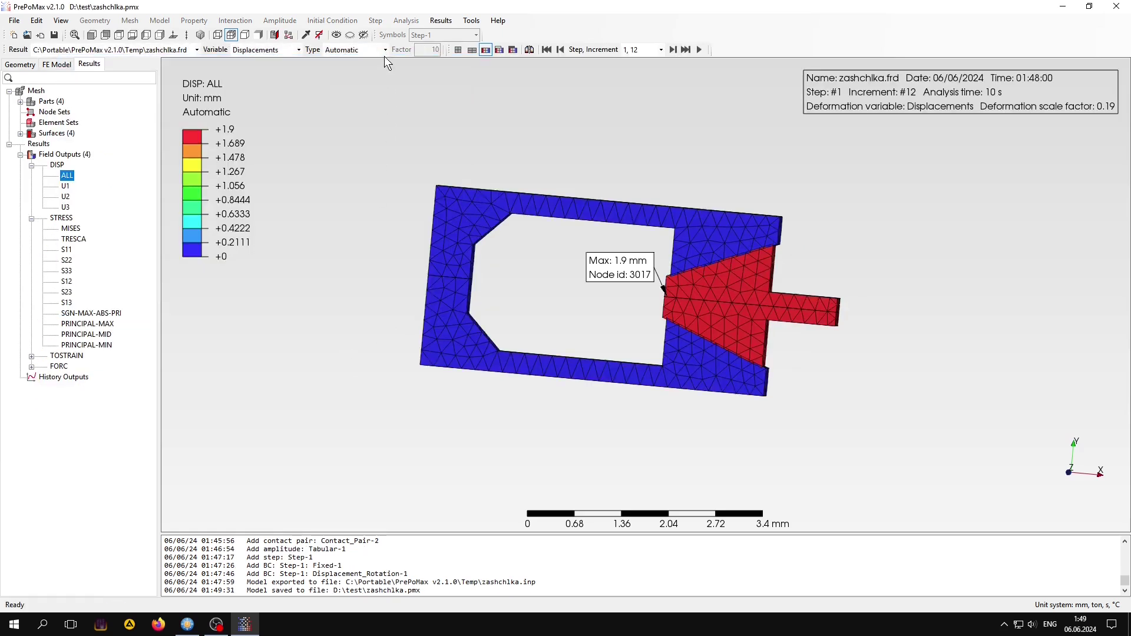
left_click(386, 49)
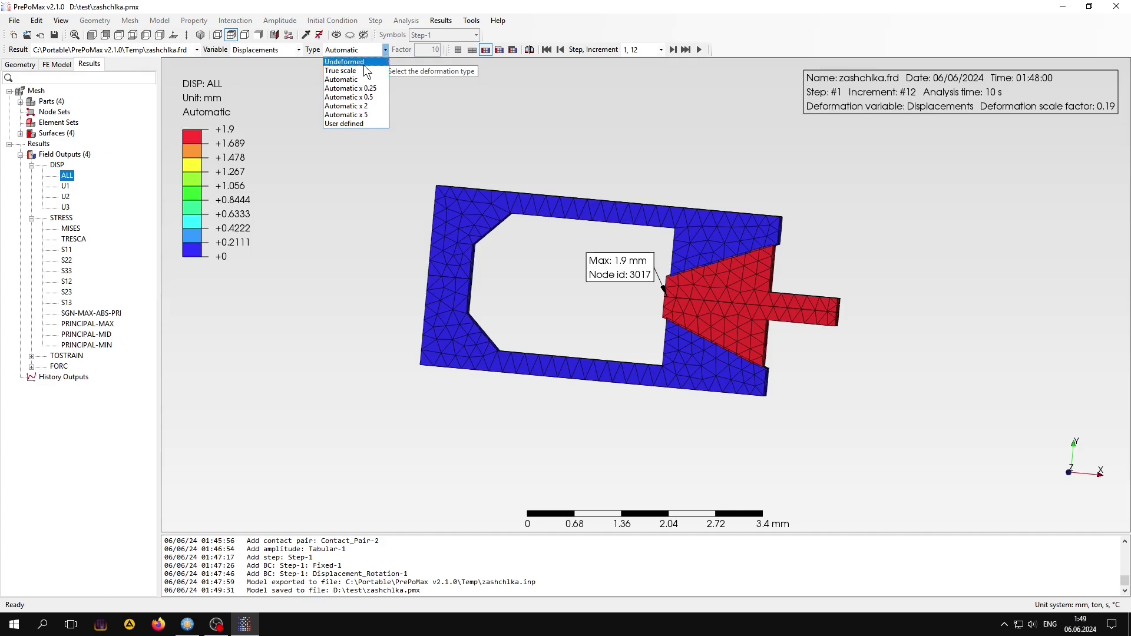
left_click(346, 71)
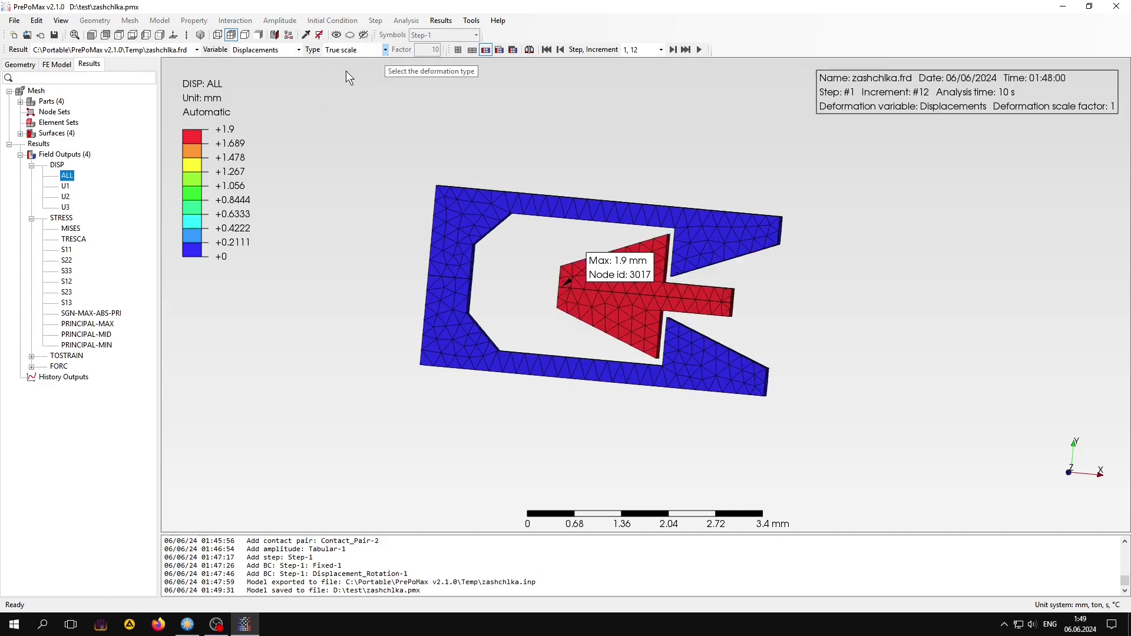
left_click(91, 36)
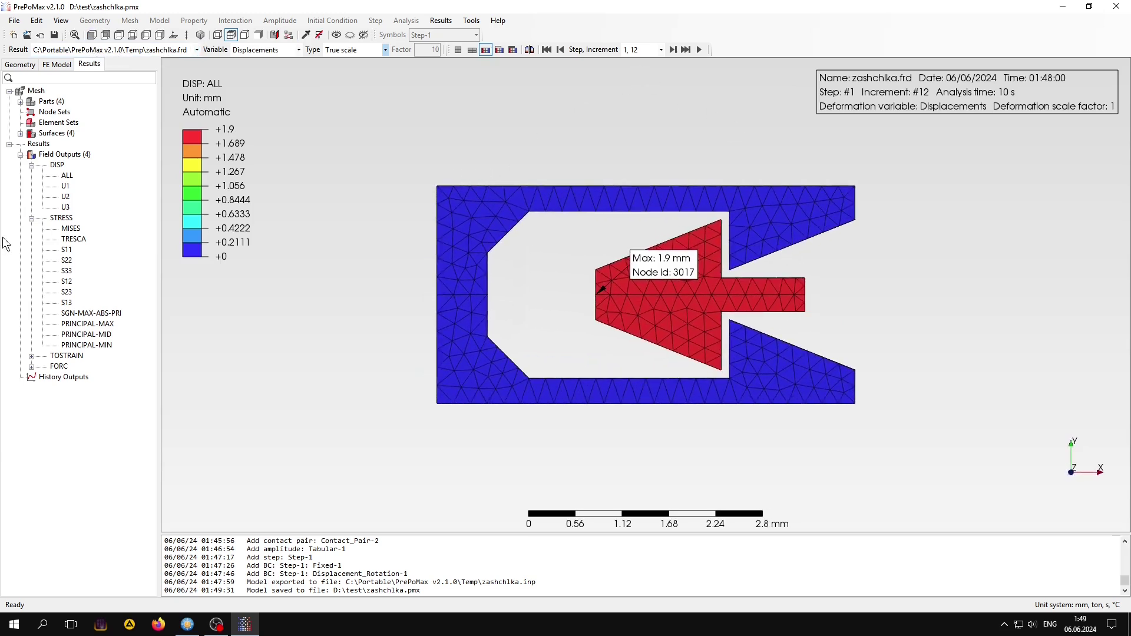
Step: Show total displacement (DISP ALL) and step from increment 0 to final increment 12
left_click(67, 174)
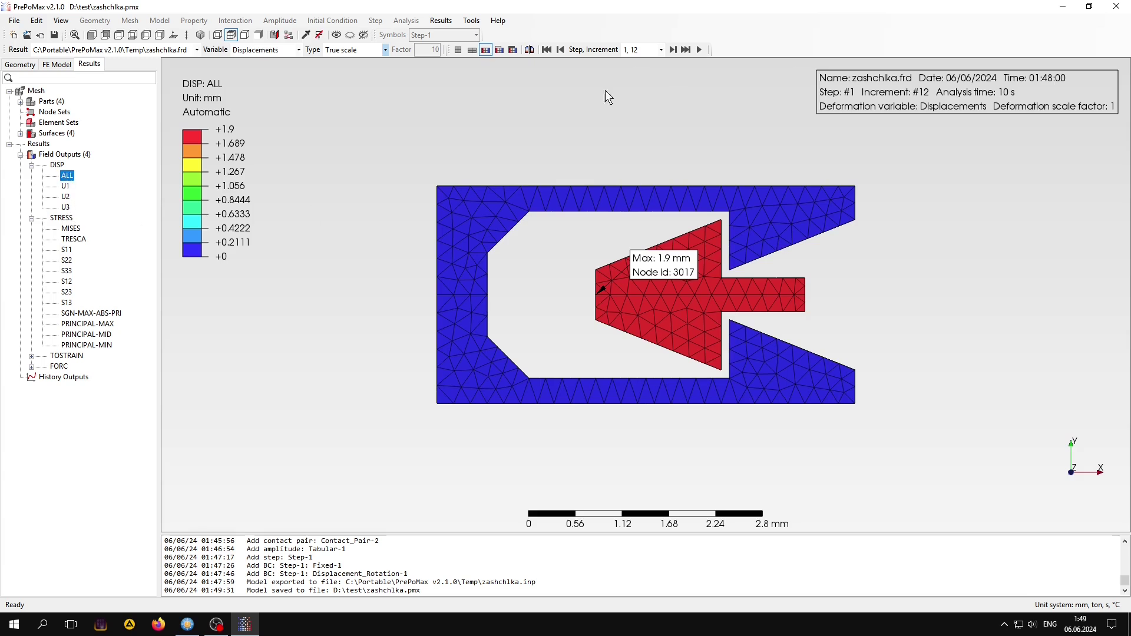
left_click(546, 50)
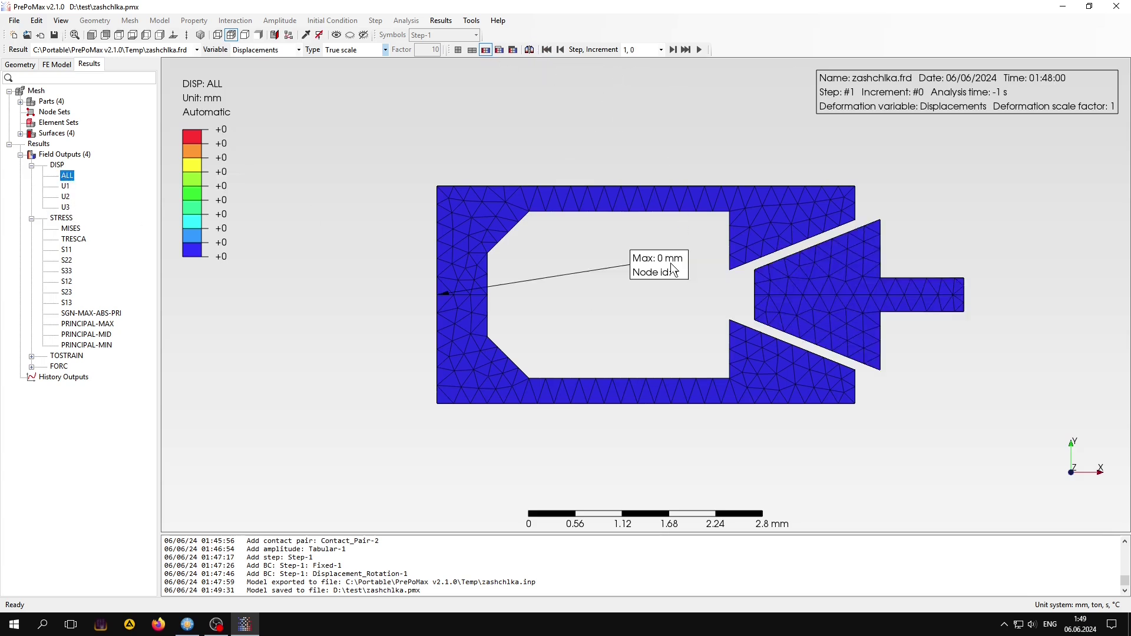
mouse_move(671, 268)
left_mouse_down()
mouse_move(308, 408)
mouse_move(324, 403)
left_mouse_up()
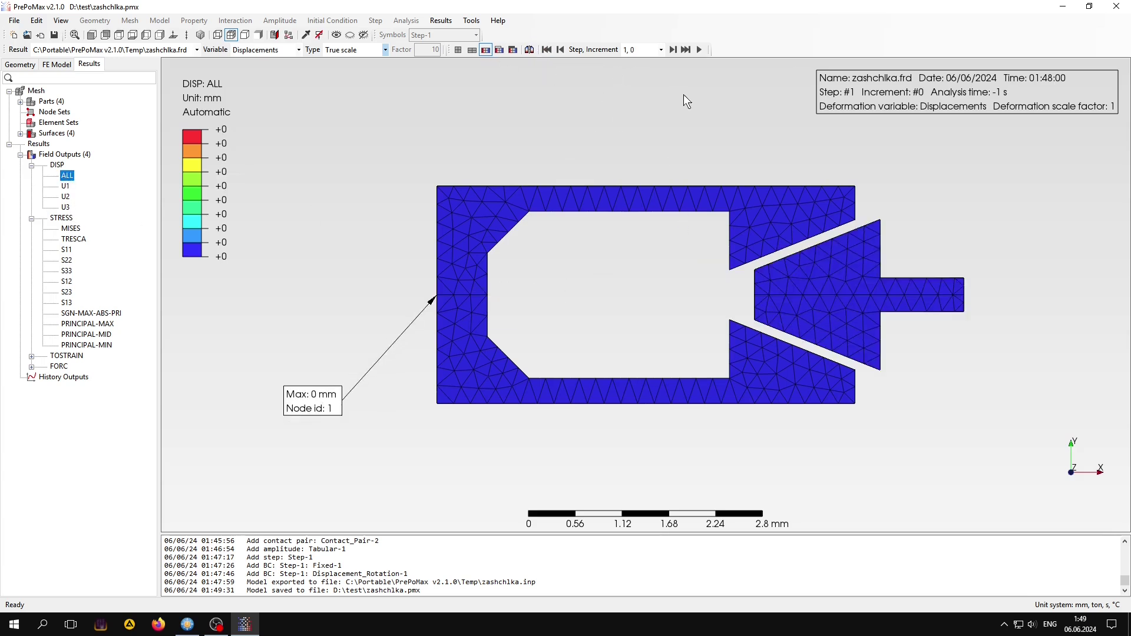
left_click(670, 52)
left_click(672, 49)
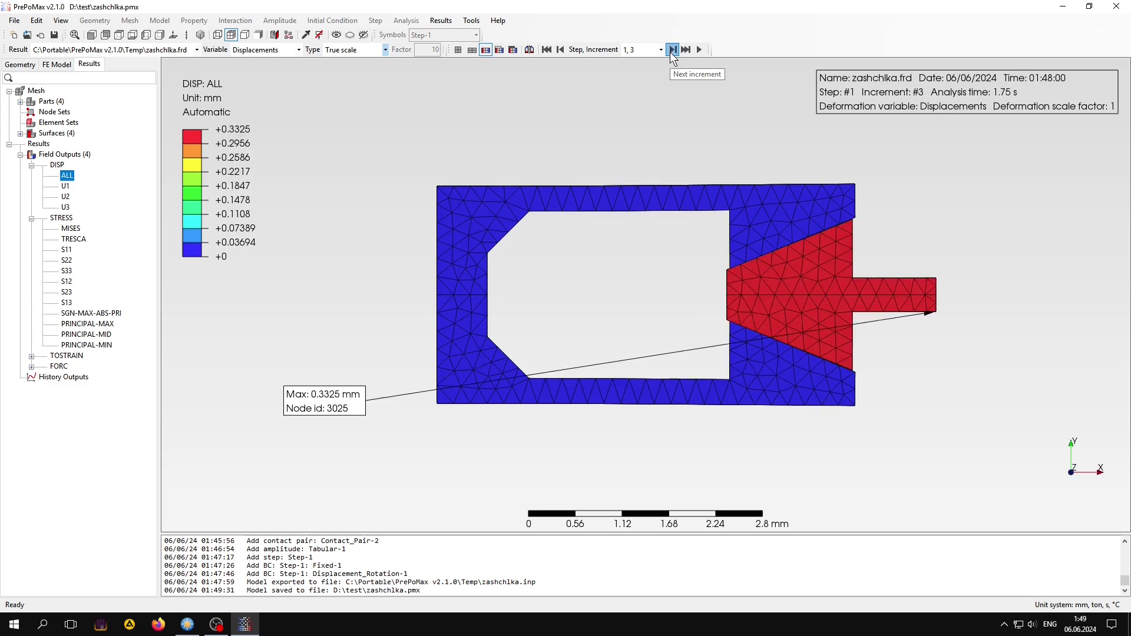
left_click(672, 50)
left_click(671, 51)
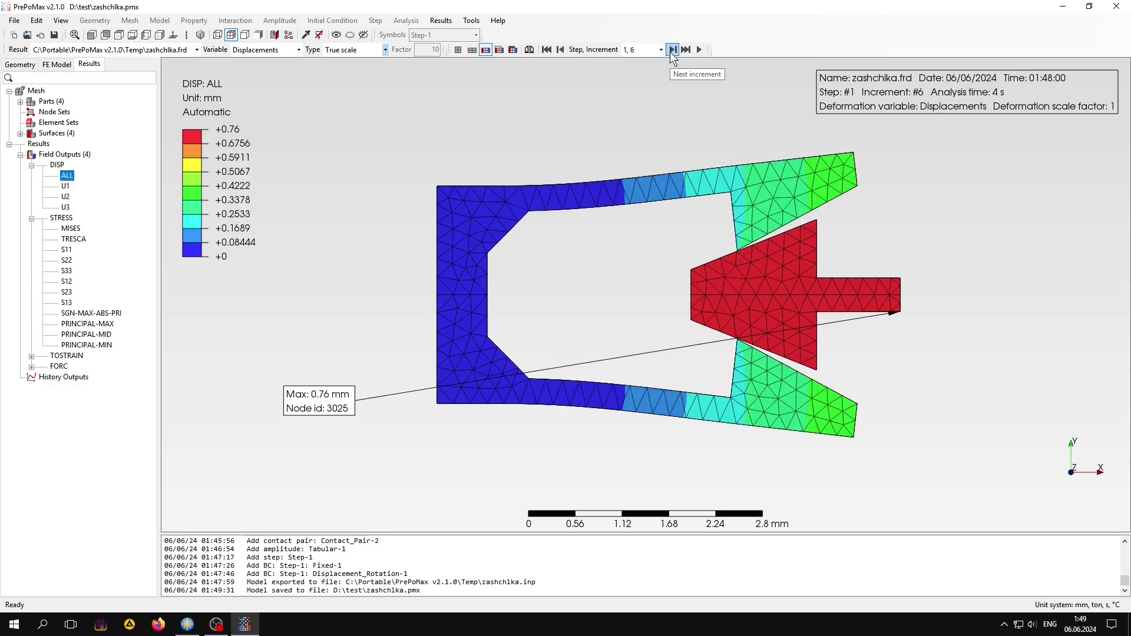
left_click(671, 51)
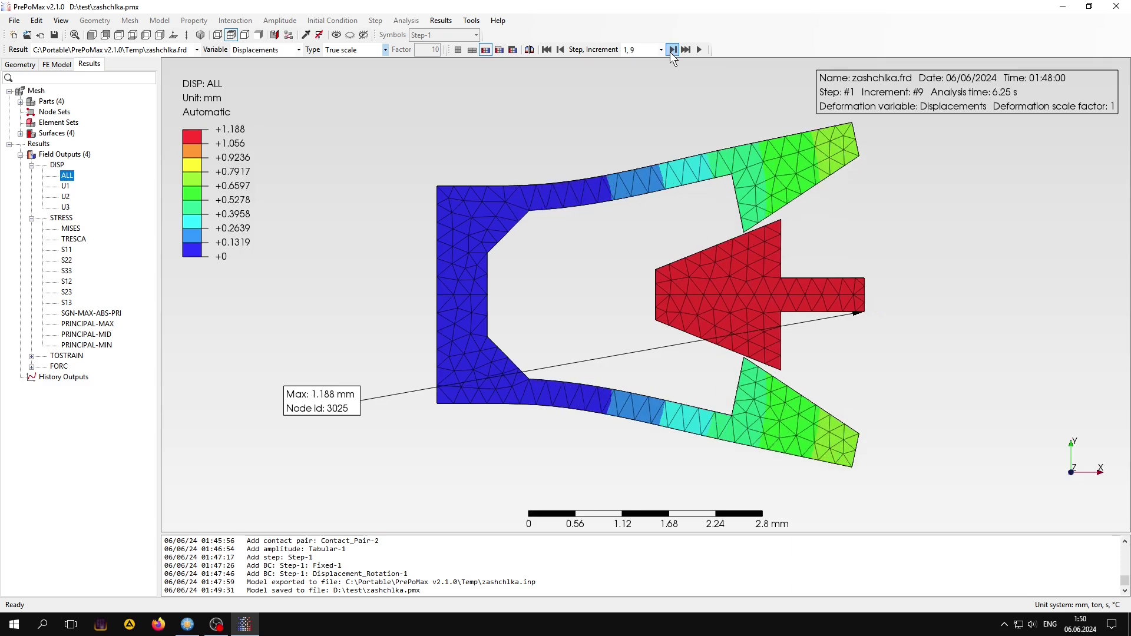
left_click(671, 51)
left_click(671, 50)
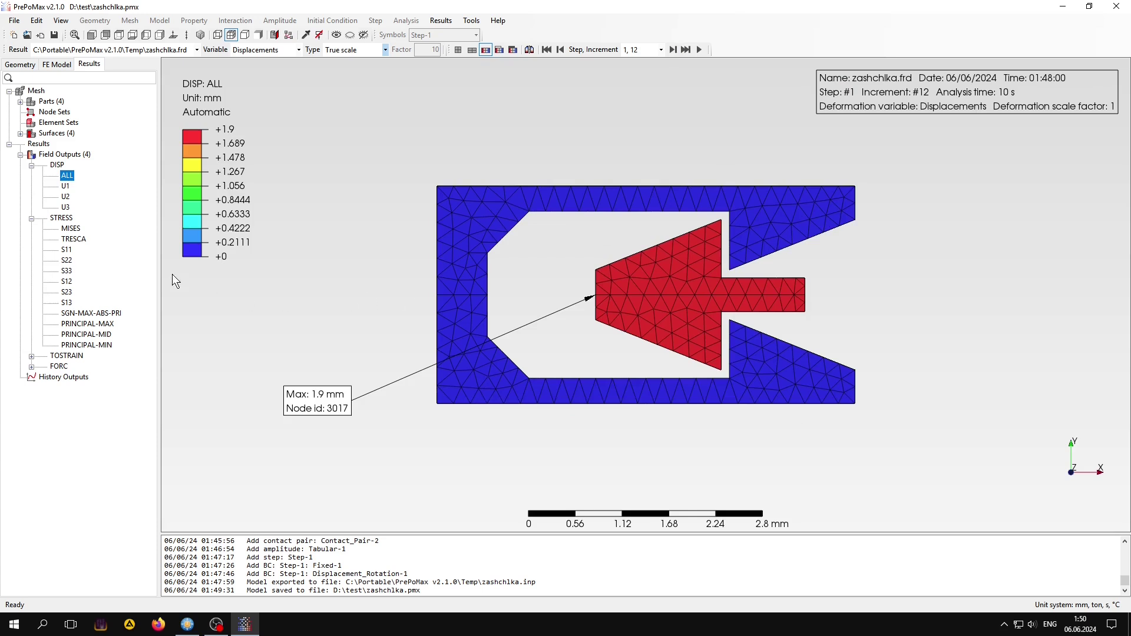
Step: Show von Mises stress from increment 0 and play a looping time-increment animation at 3 FPS
left_click(70, 229)
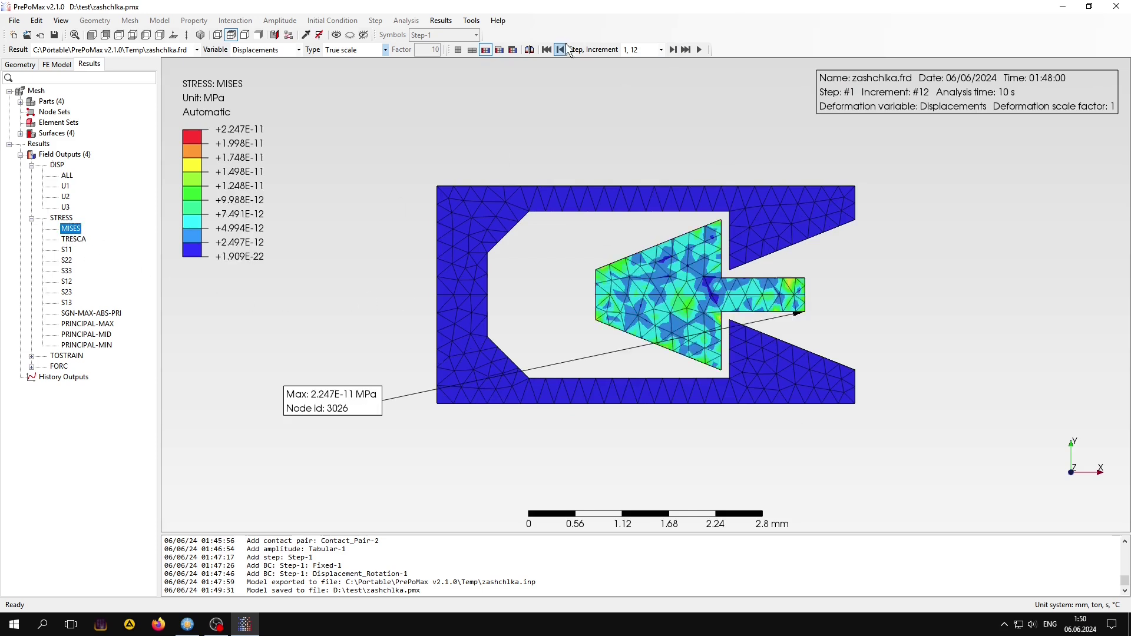
left_click(549, 51)
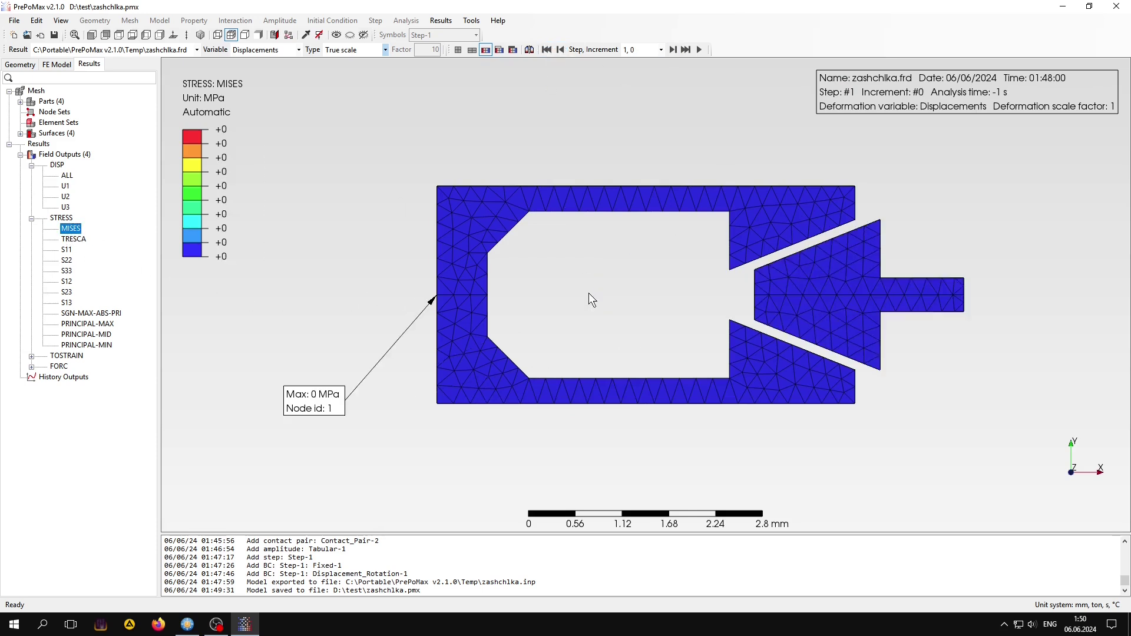
left_click(700, 49)
left_click(82, 93)
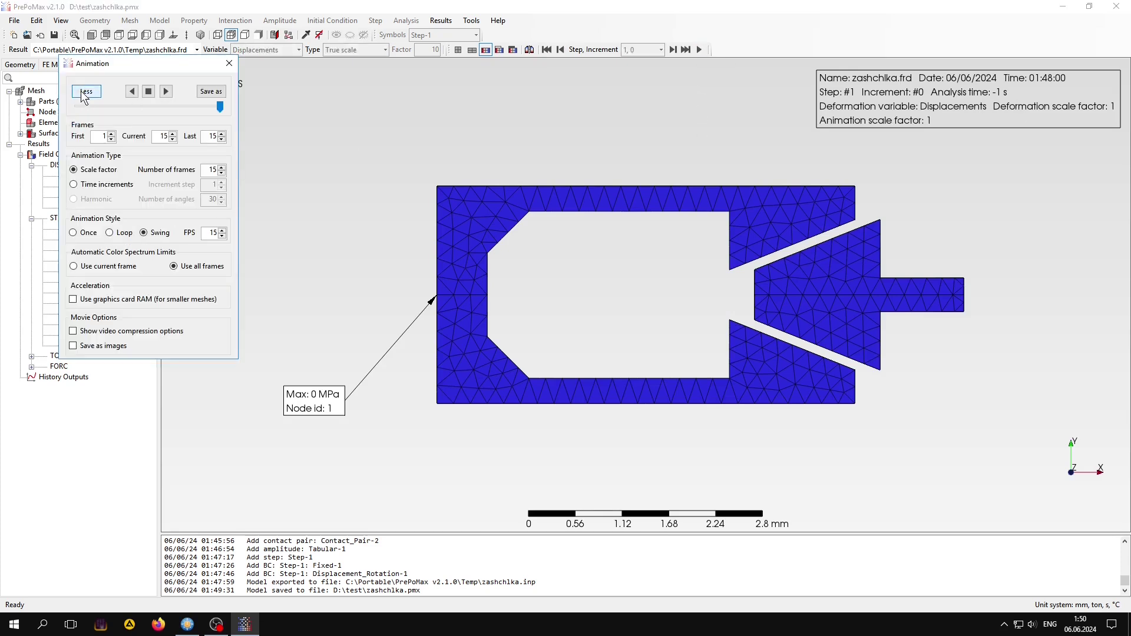
left_click(88, 185)
left_click(109, 233)
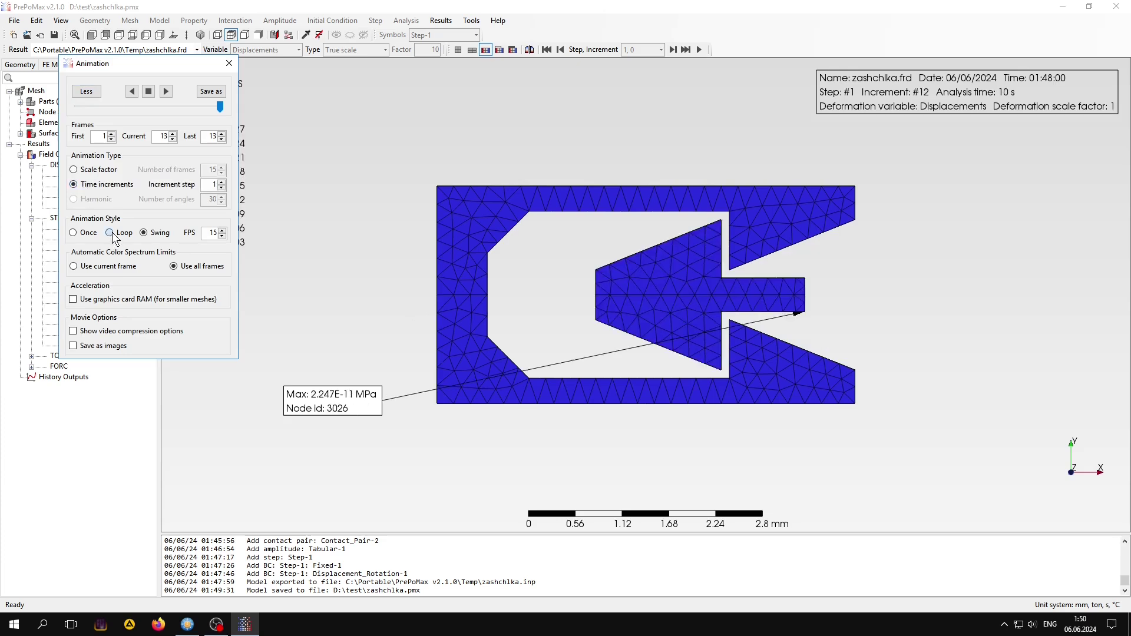
double_click(213, 233)
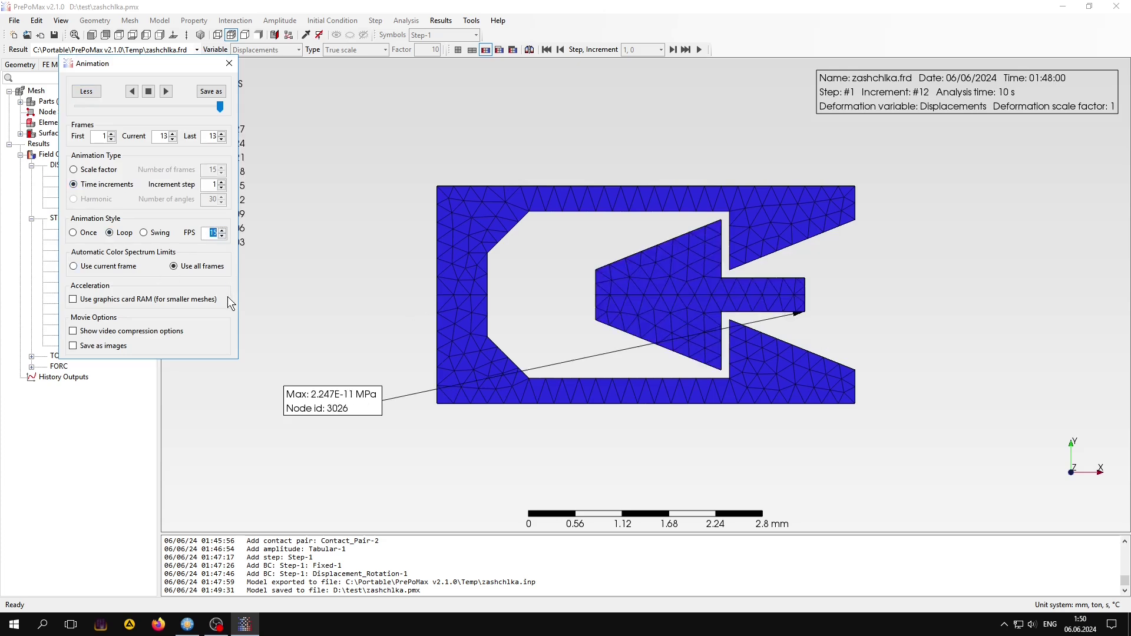
type("3")
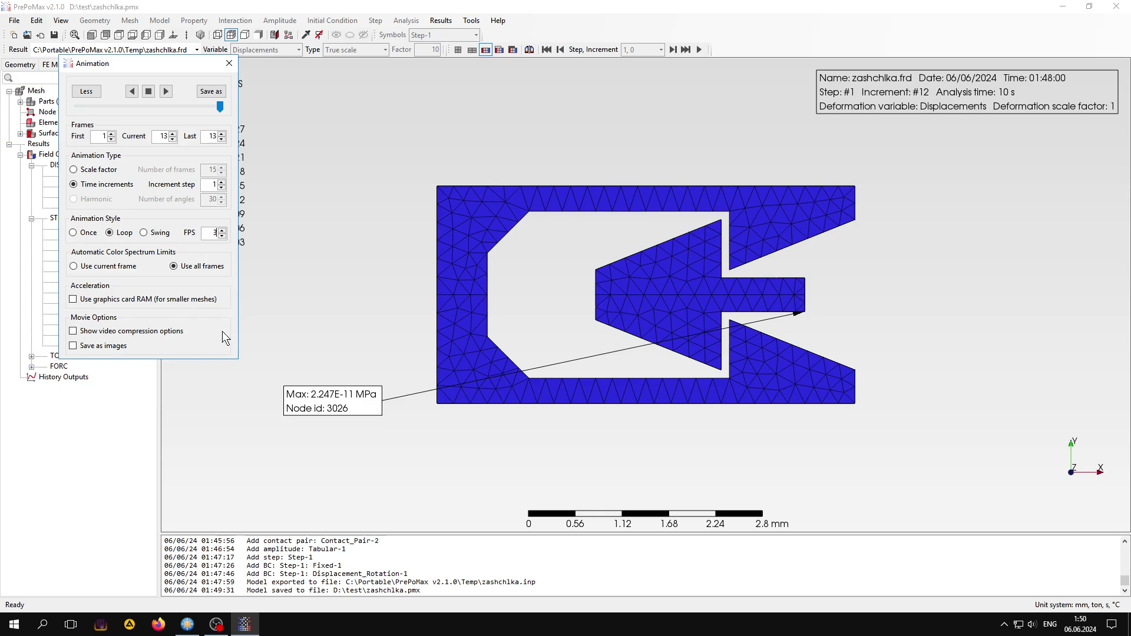
left_click(168, 91)
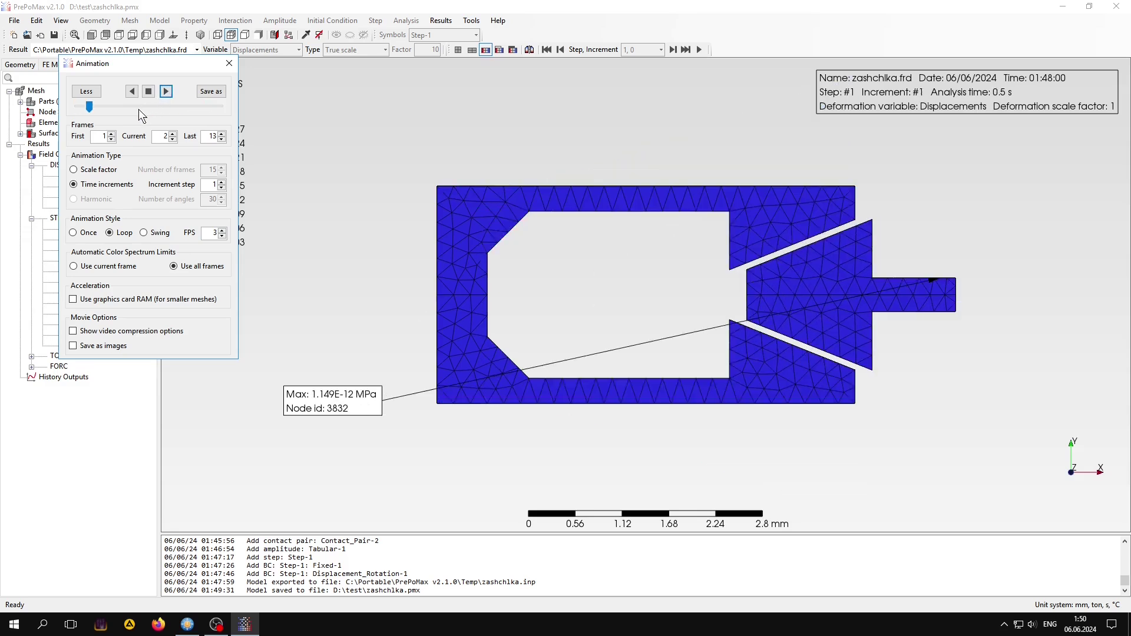
left_click(149, 91)
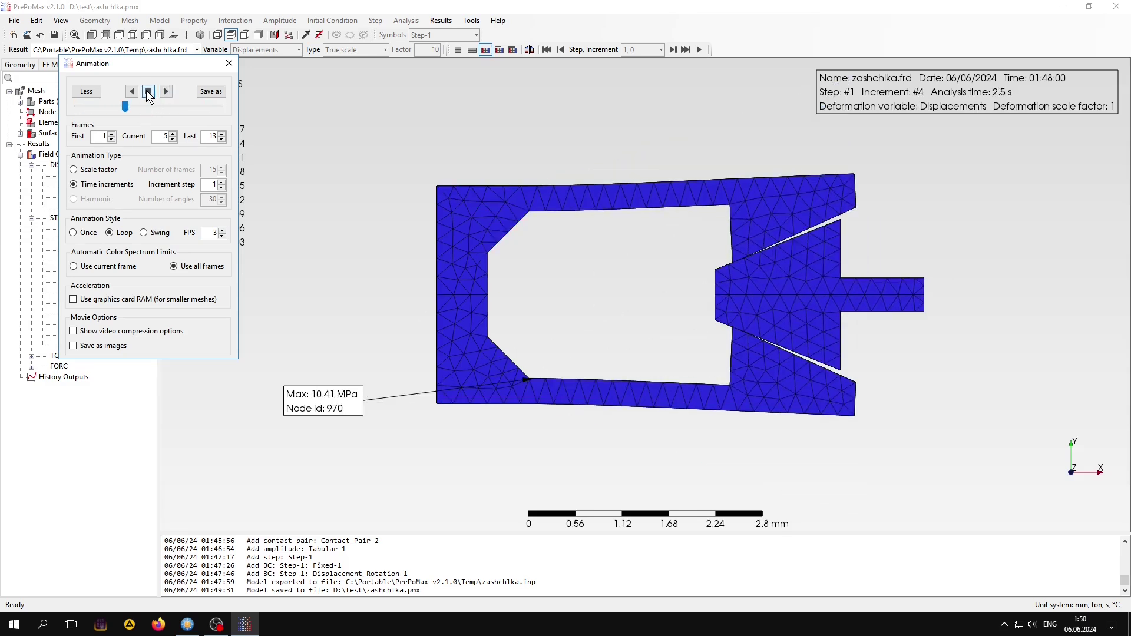
left_click(228, 65)
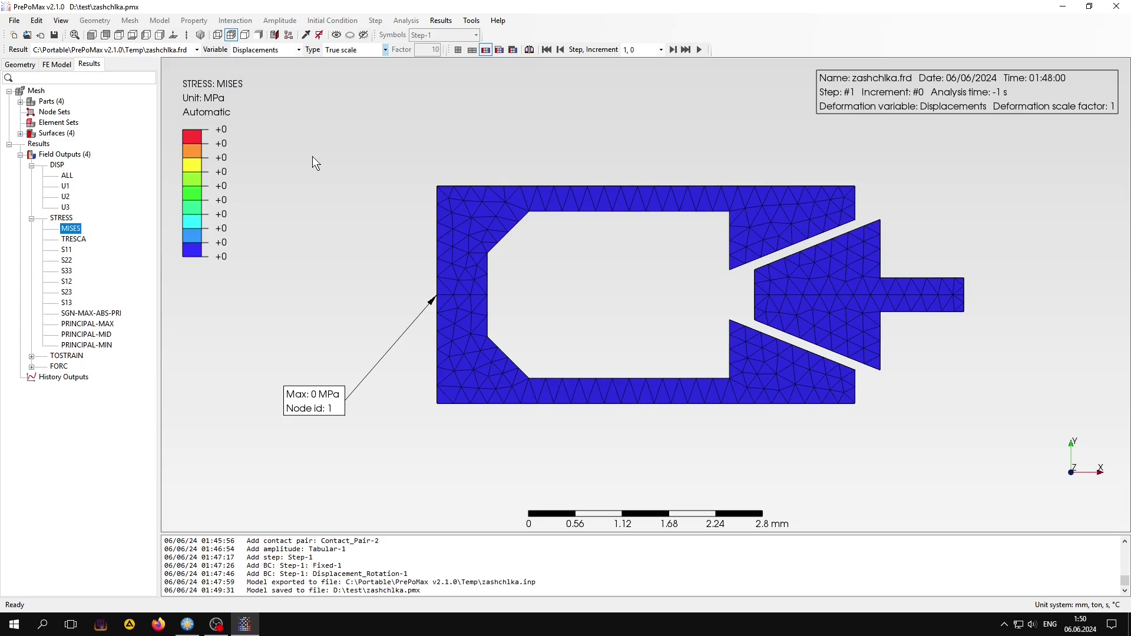
Step: Show von Mises stress at increment 11, moving the max label and rotating the model
left_click(664, 49)
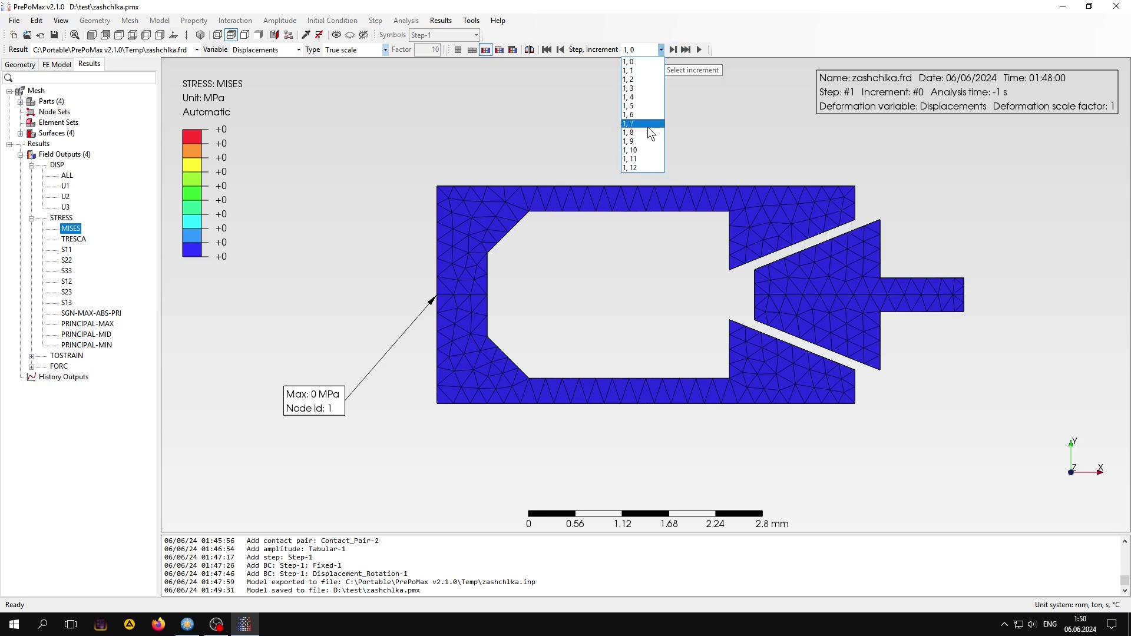
left_click(631, 159)
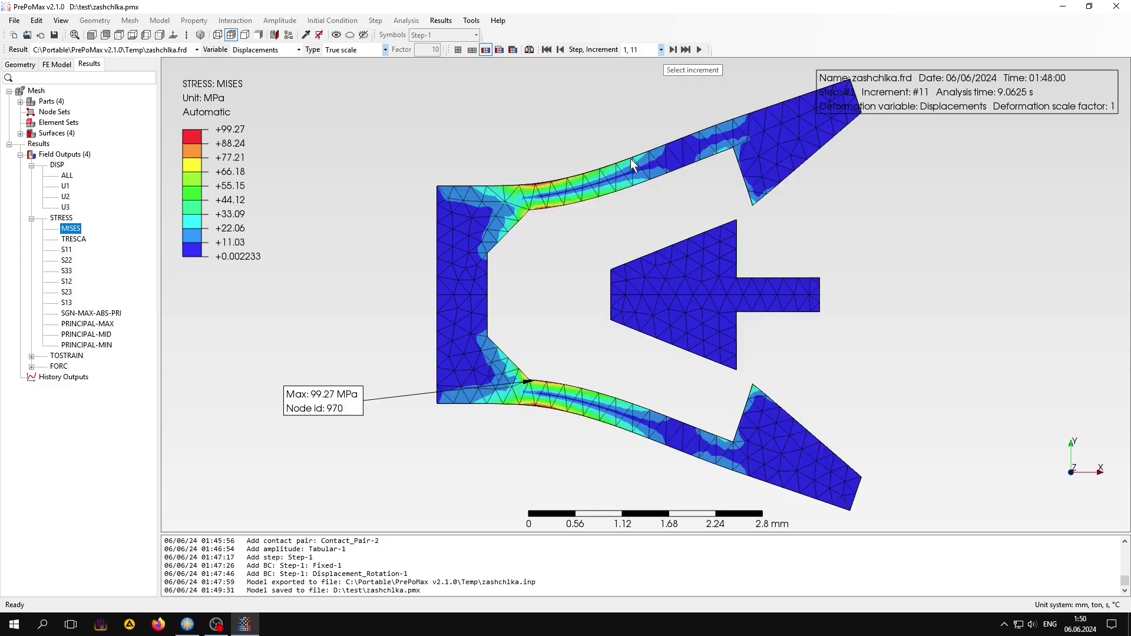
left_click_drag(317, 406, 417, 342)
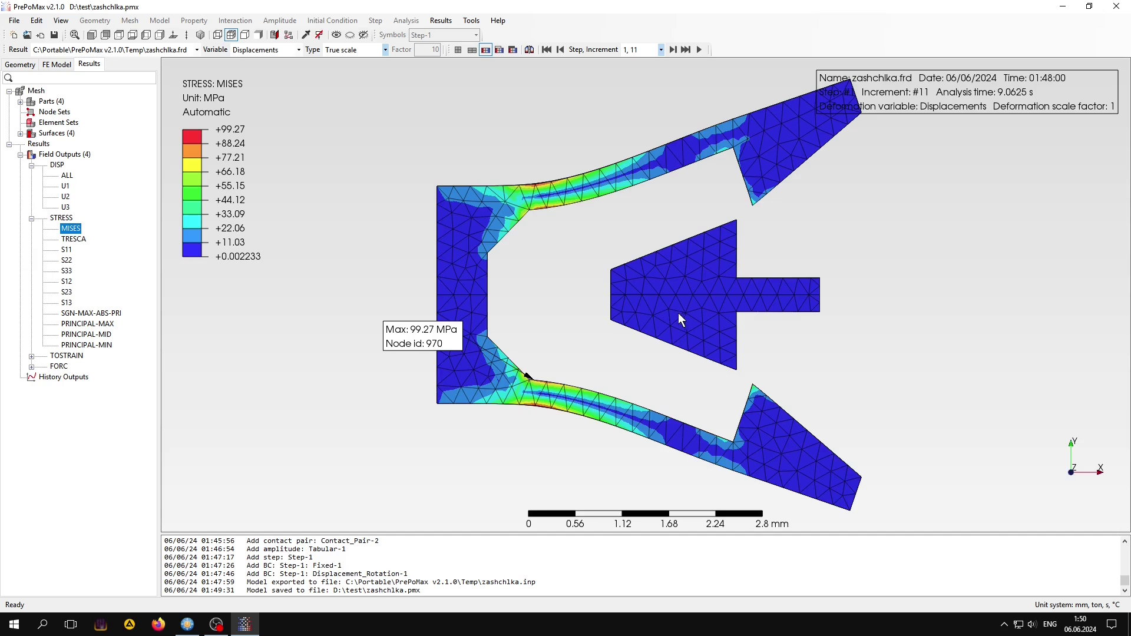
mouse_move(677, 313)
middle_mouse_down()
mouse_move(621, 313)
mouse_move(621, 323)
mouse_move(627, 312)
middle_mouse_up()
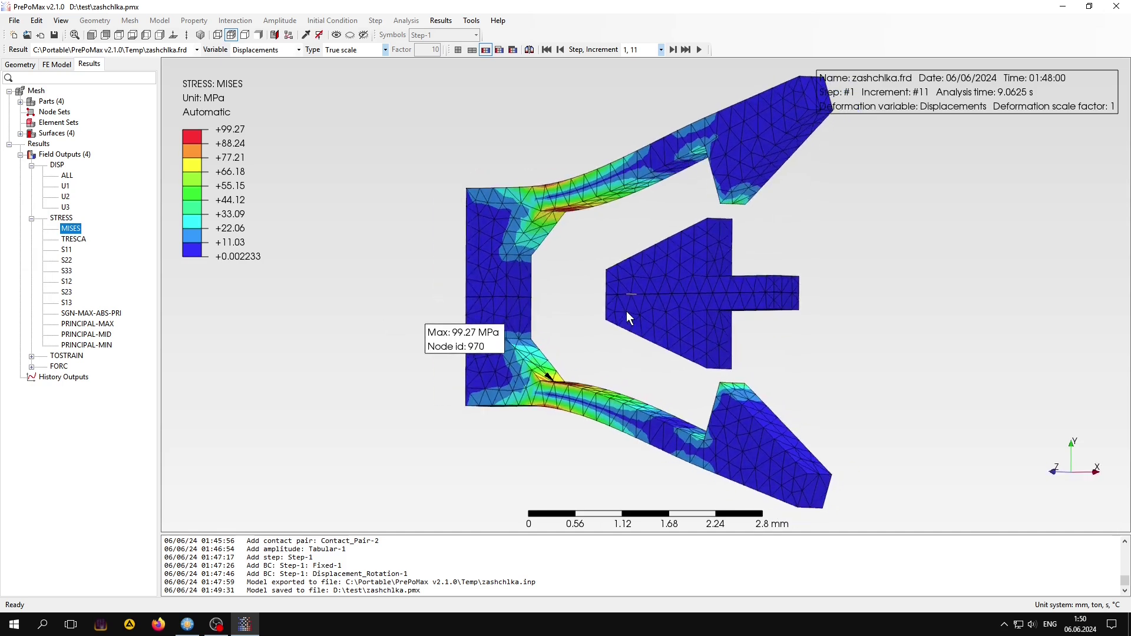
Step: Start a new history output recording the FORC field, component F1
double_click(52, 376)
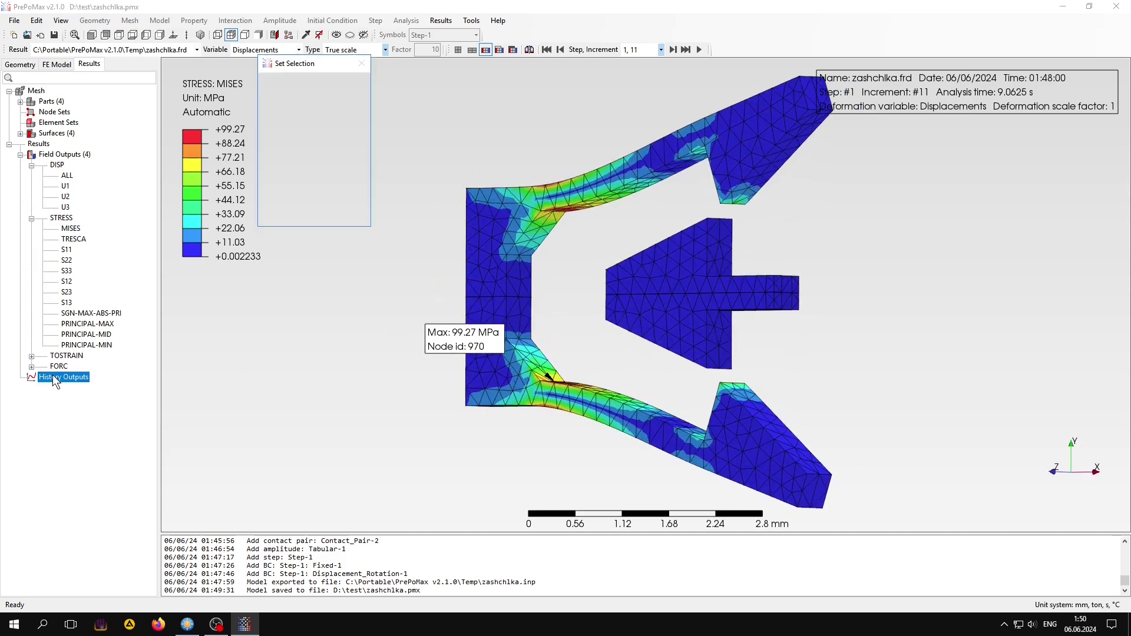
left_click(190, 184)
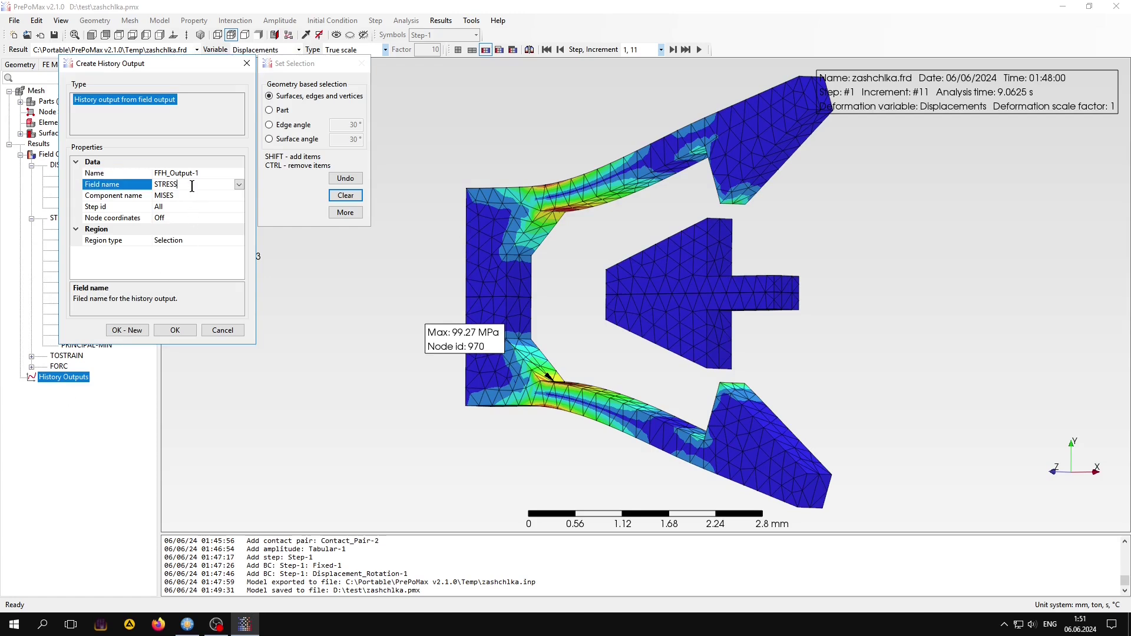
left_click(238, 184)
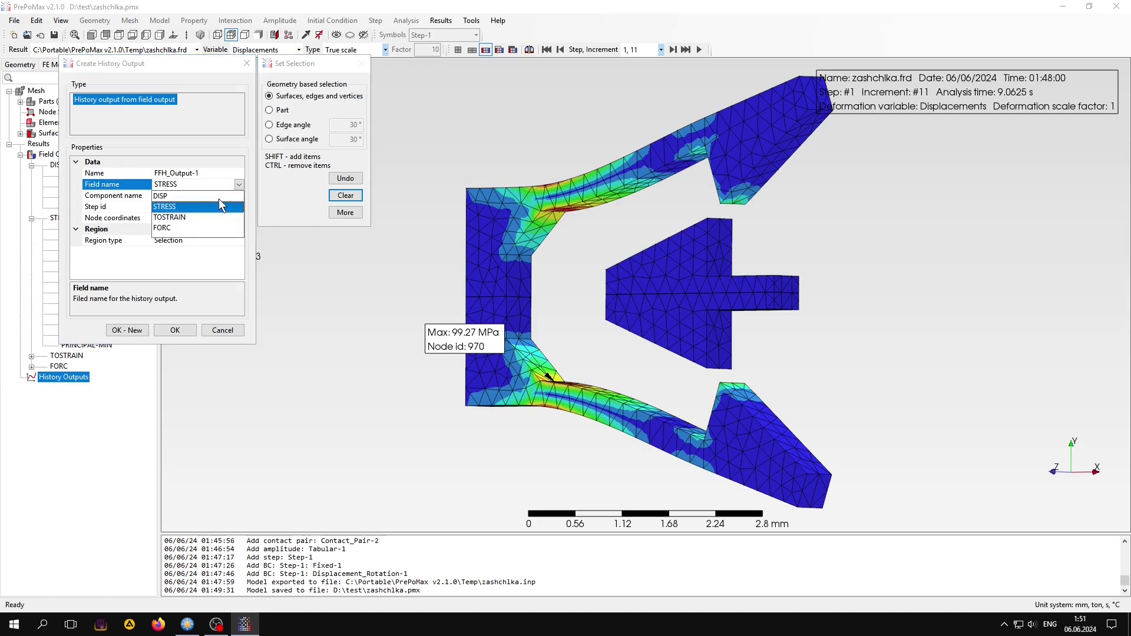
left_click(173, 229)
left_click(168, 200)
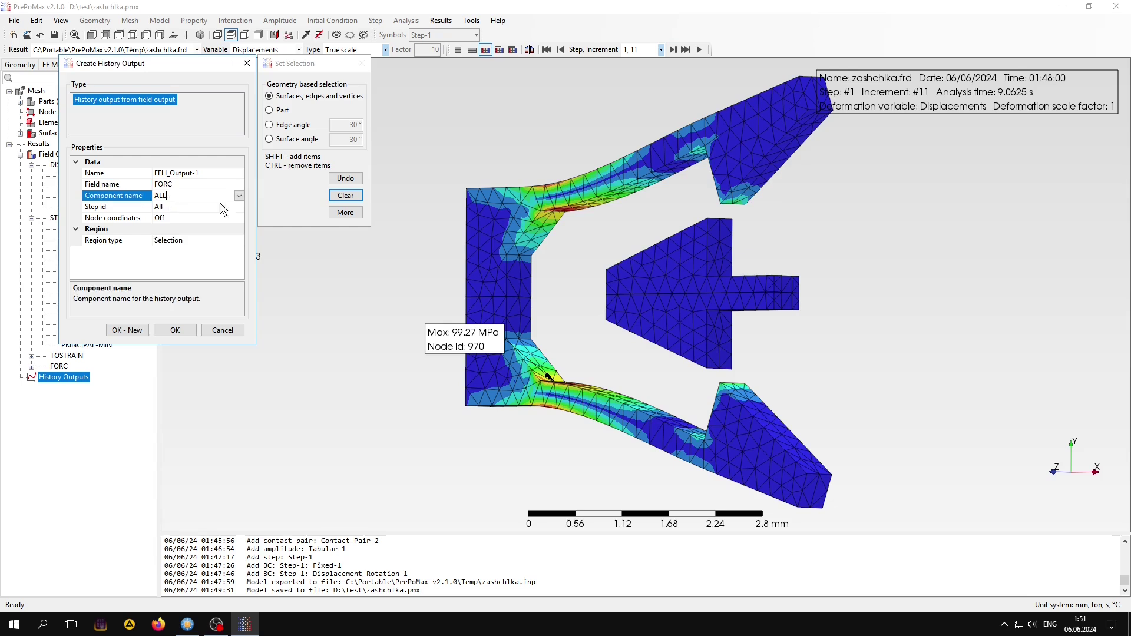
left_click(239, 197)
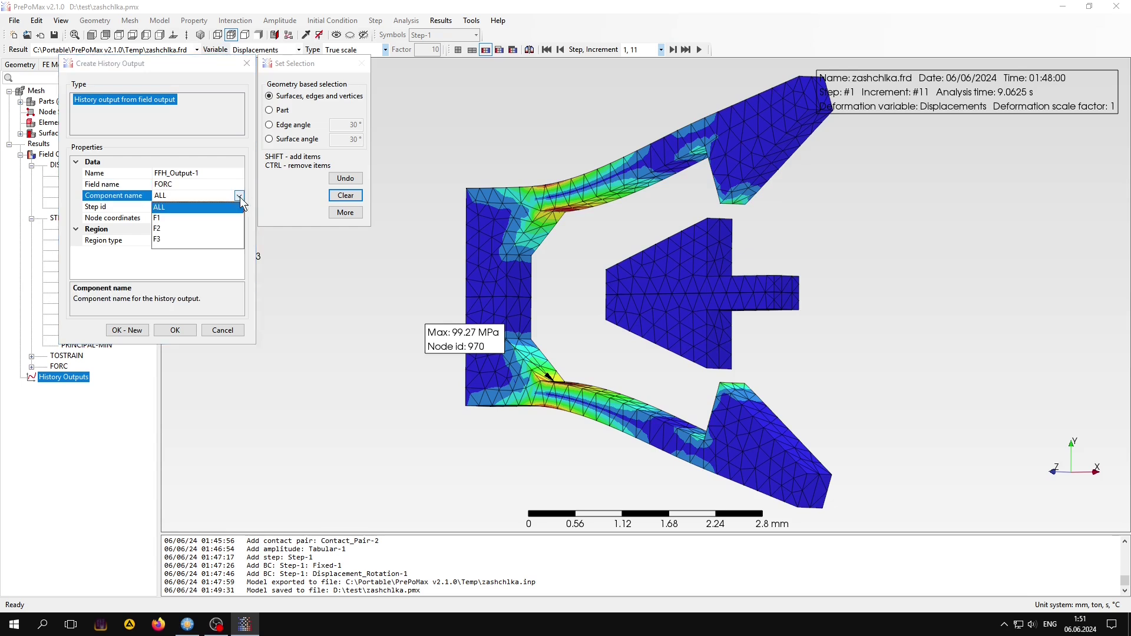
left_click(157, 218)
Step: Set step id 1, increment id 11 and the central part's right tip face as region, then confirm
left_click(171, 206)
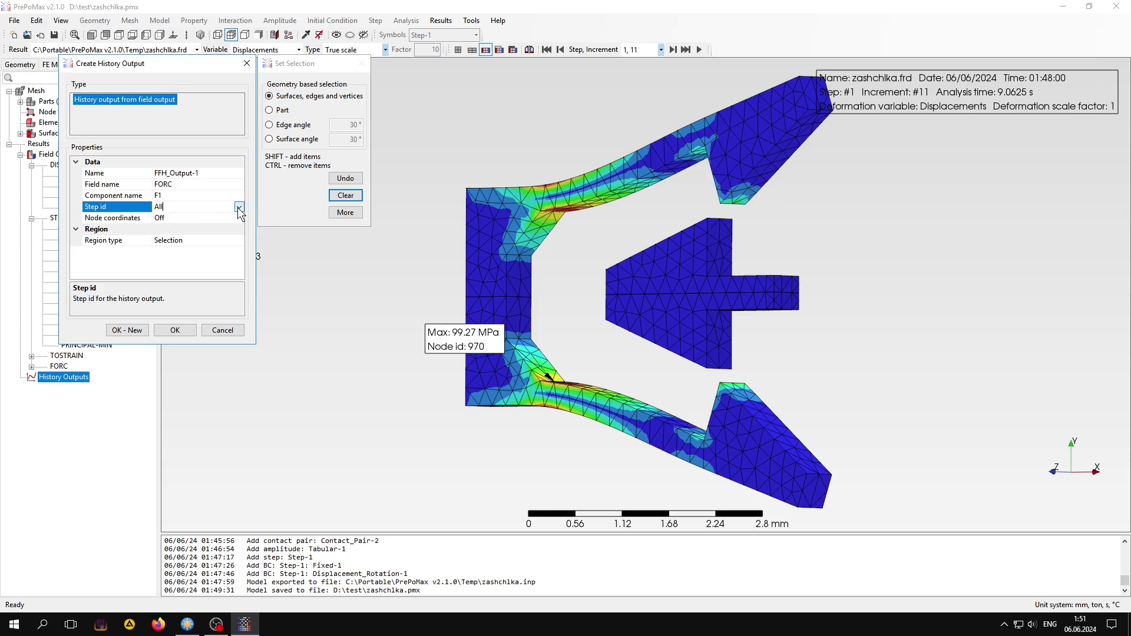
left_click(238, 208)
left_click(158, 229)
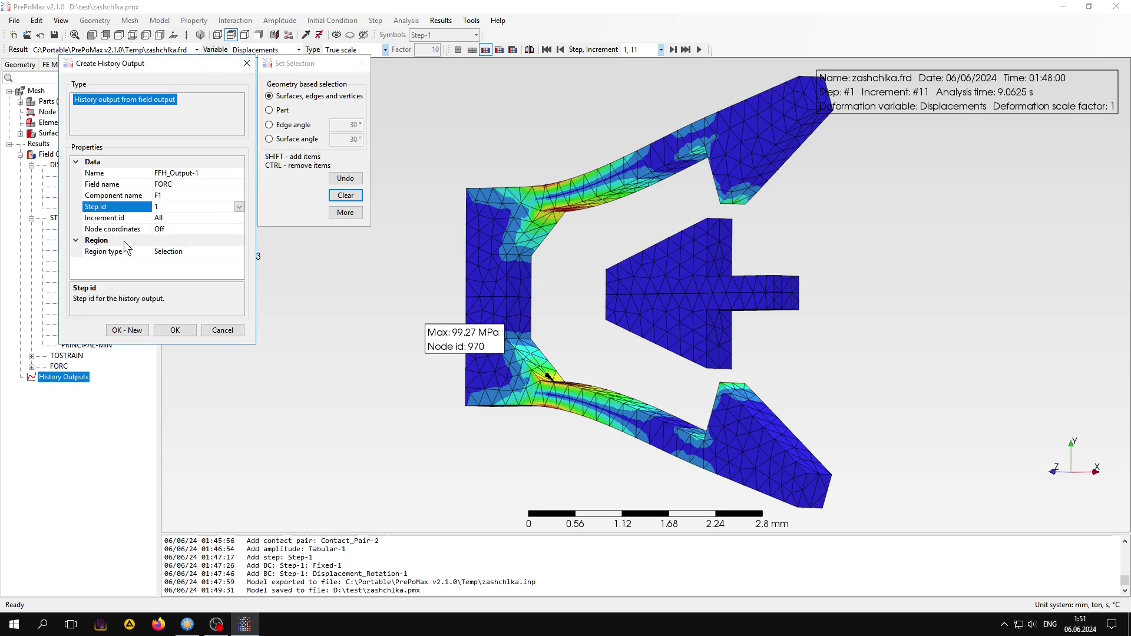
left_click(205, 230)
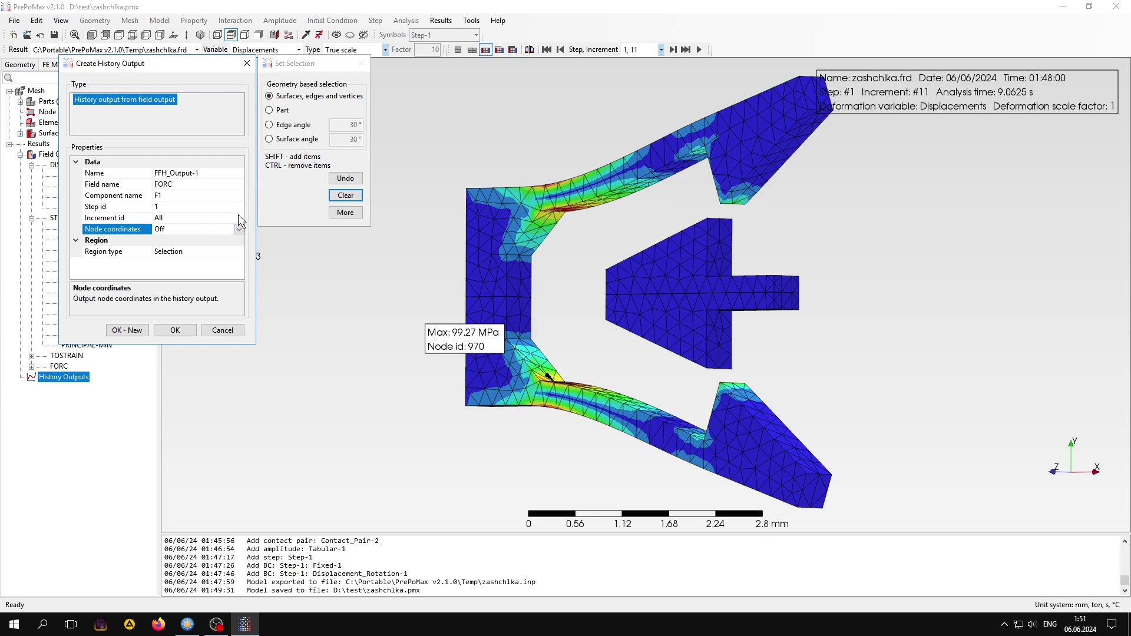
left_click(238, 215)
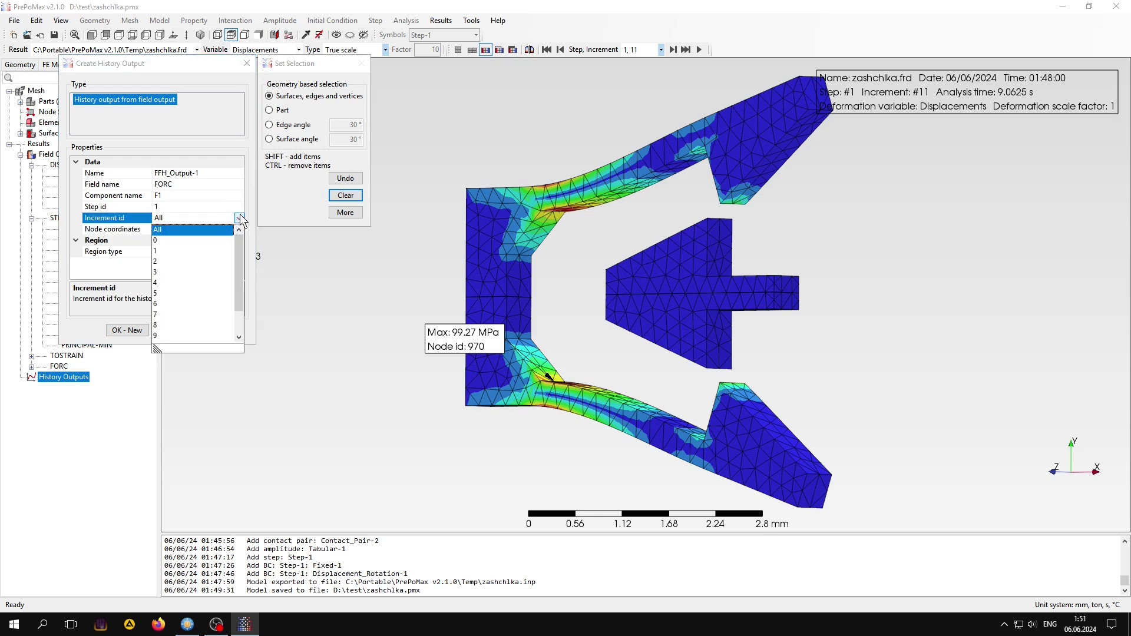
scroll(195, 297, "down", 1)
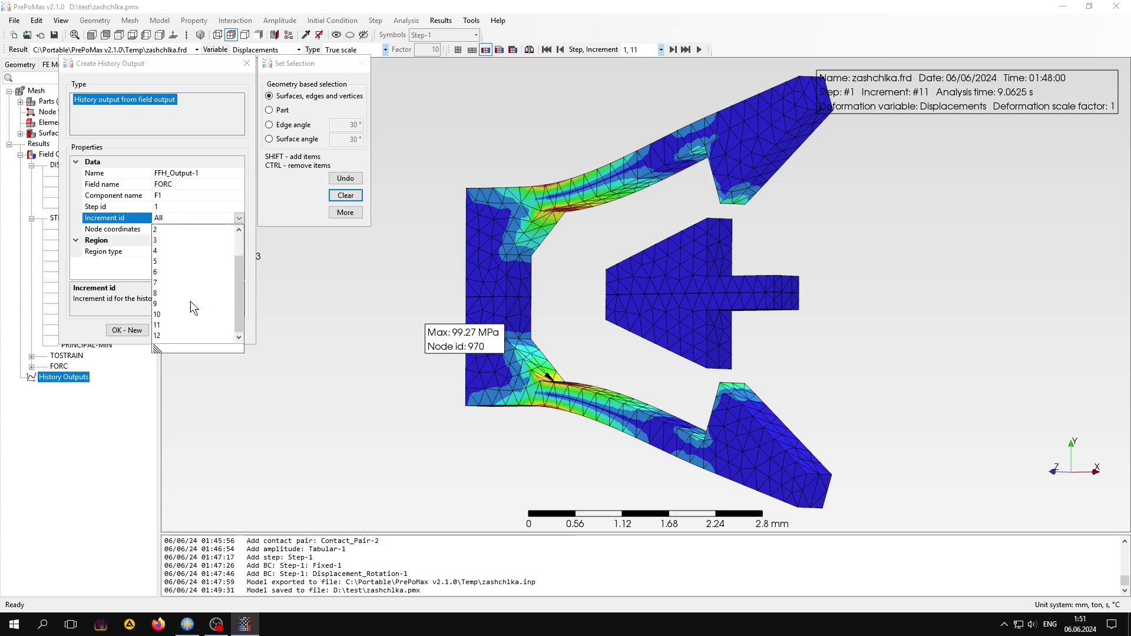
left_click(158, 325)
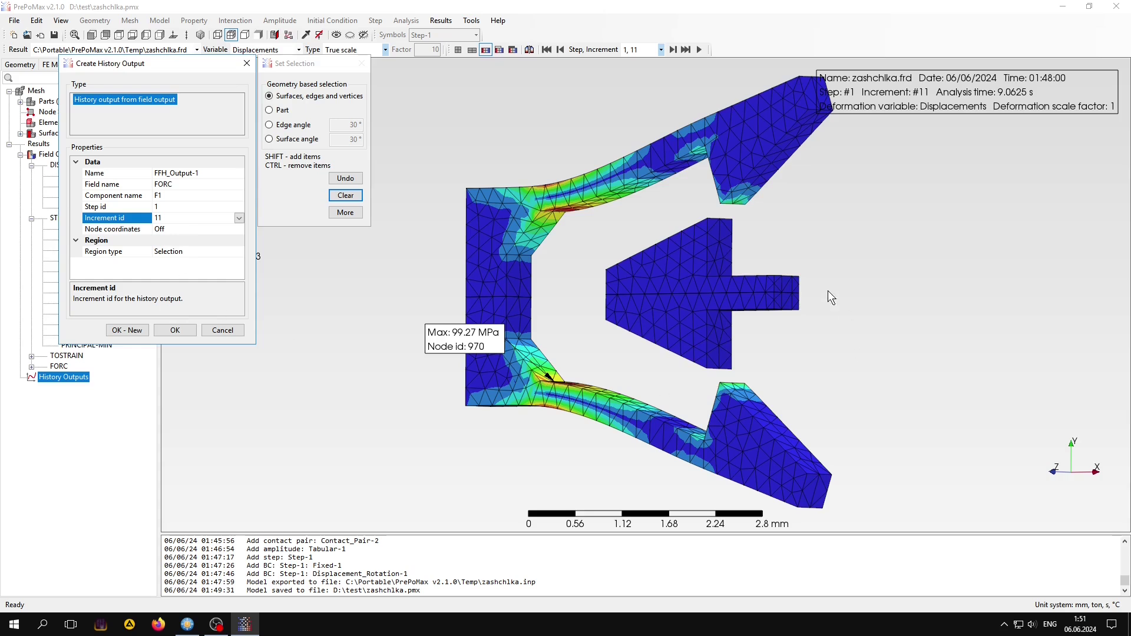
left_click(787, 285)
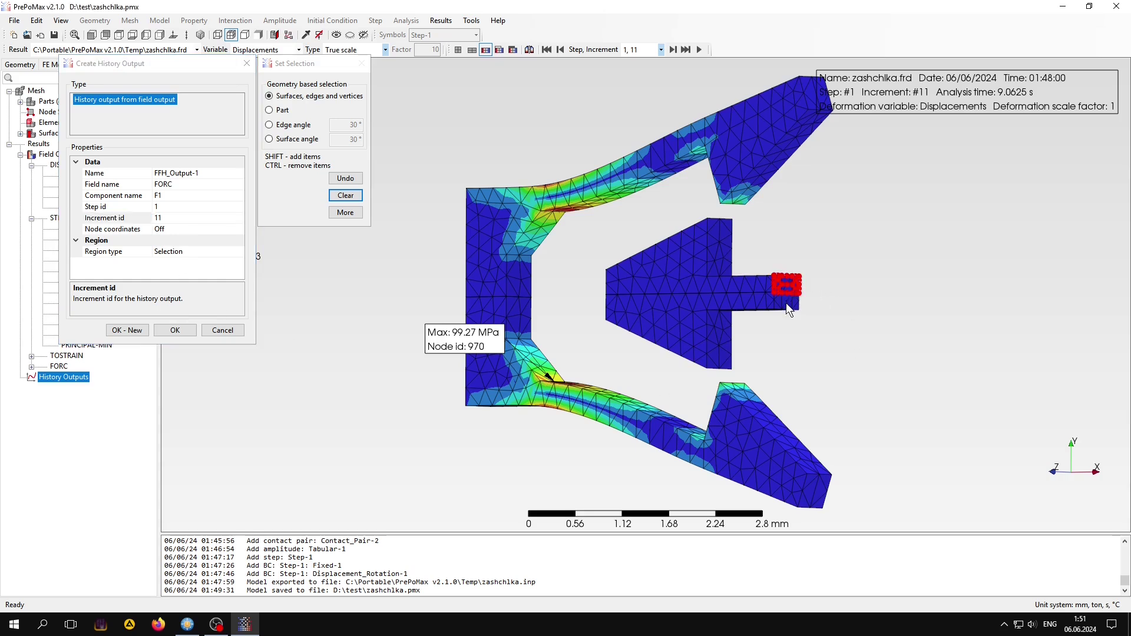
left_click(175, 330)
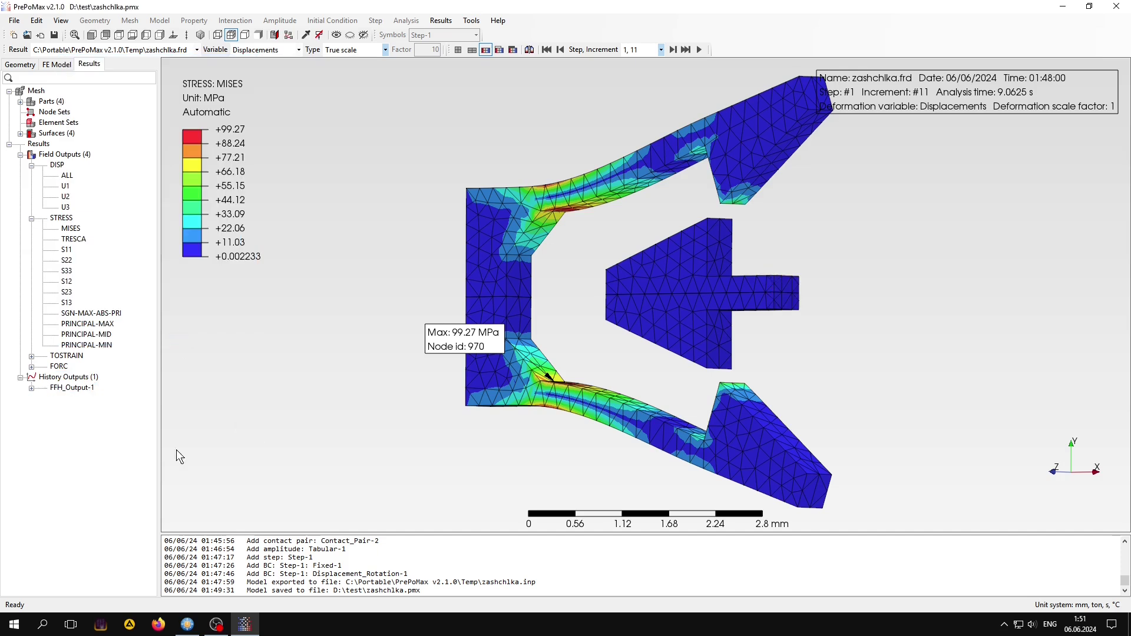
Step: Open FFH_Output-1's F1 force table, widen it, and copy its row of nodal forces
left_click(32, 388)
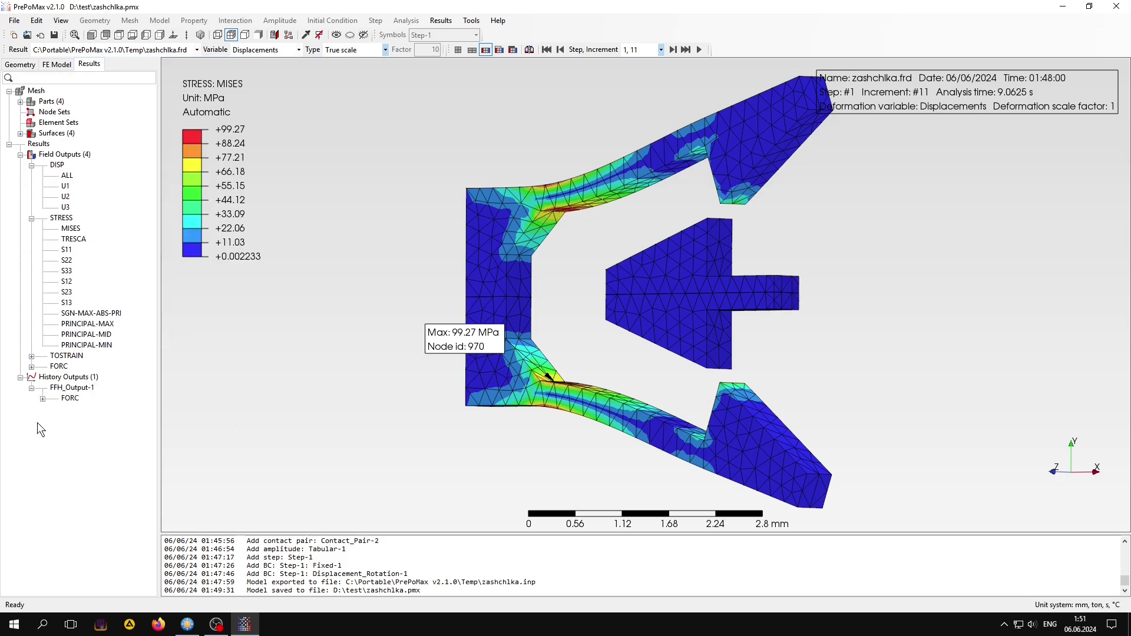
double_click(76, 408)
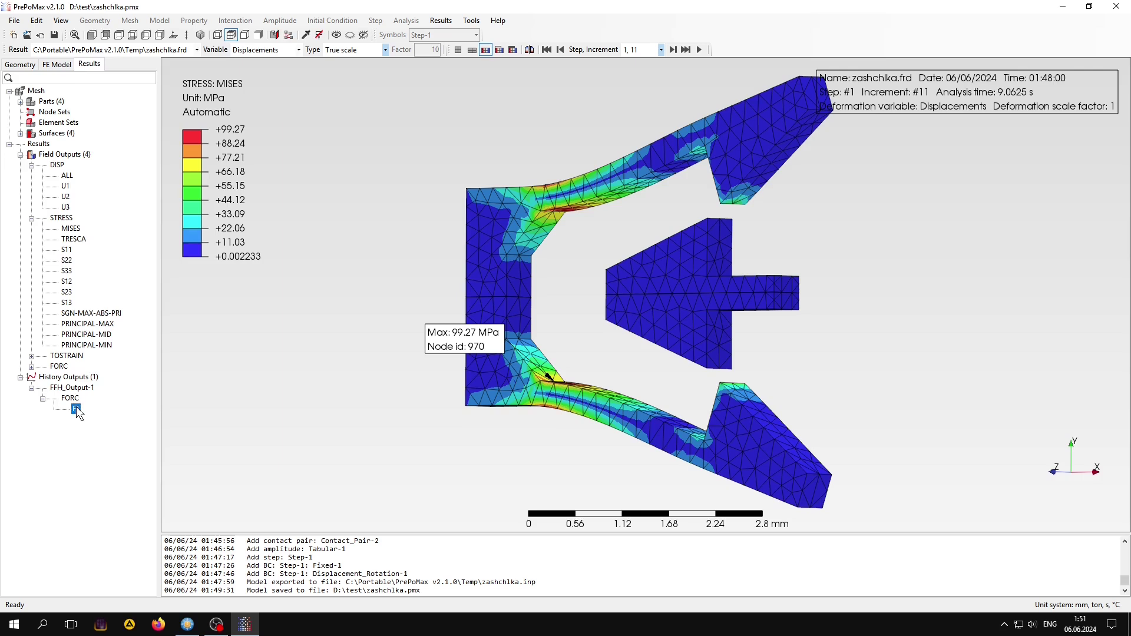
left_click_drag(226, 229, 1056, 247)
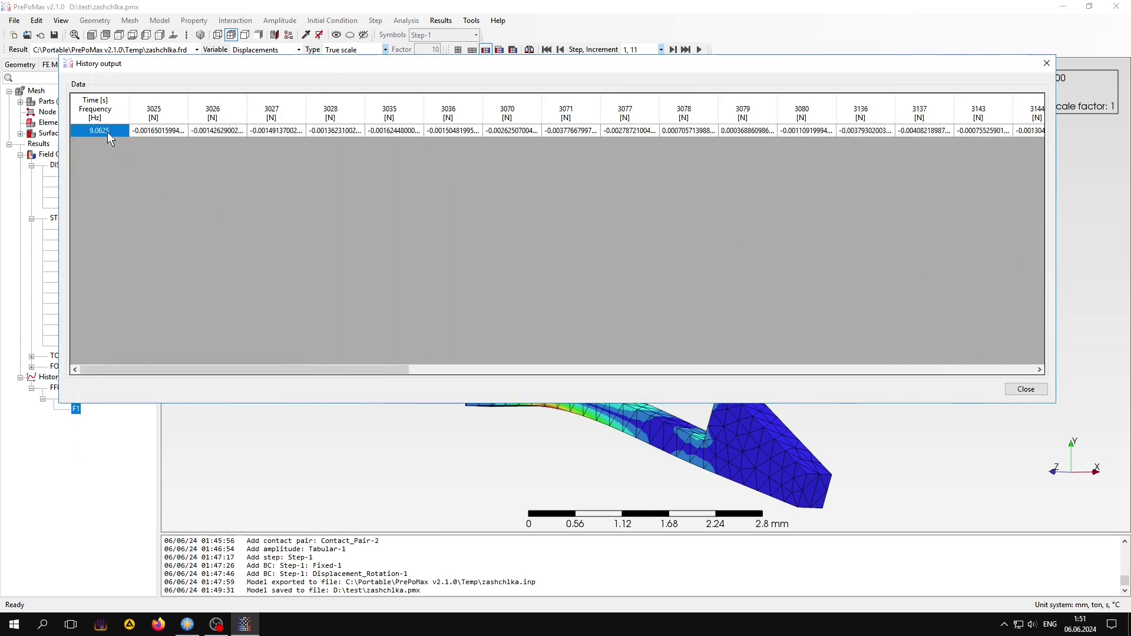
left_click_drag(185, 370, 837, 387)
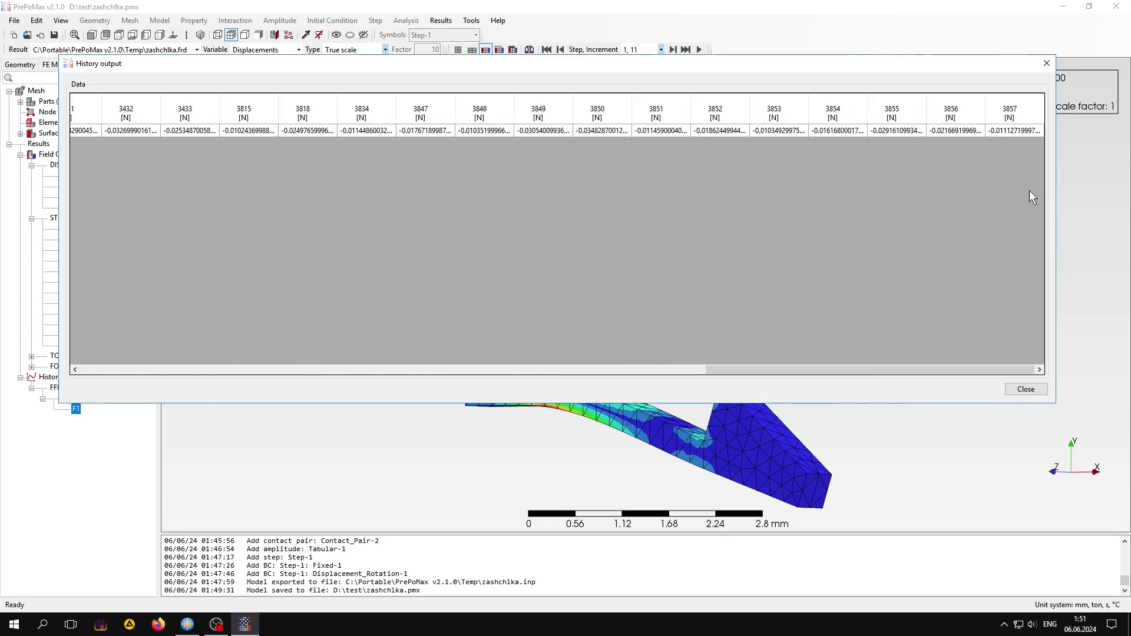
left_click(1020, 129)
right_click(461, 196)
left_click(479, 220)
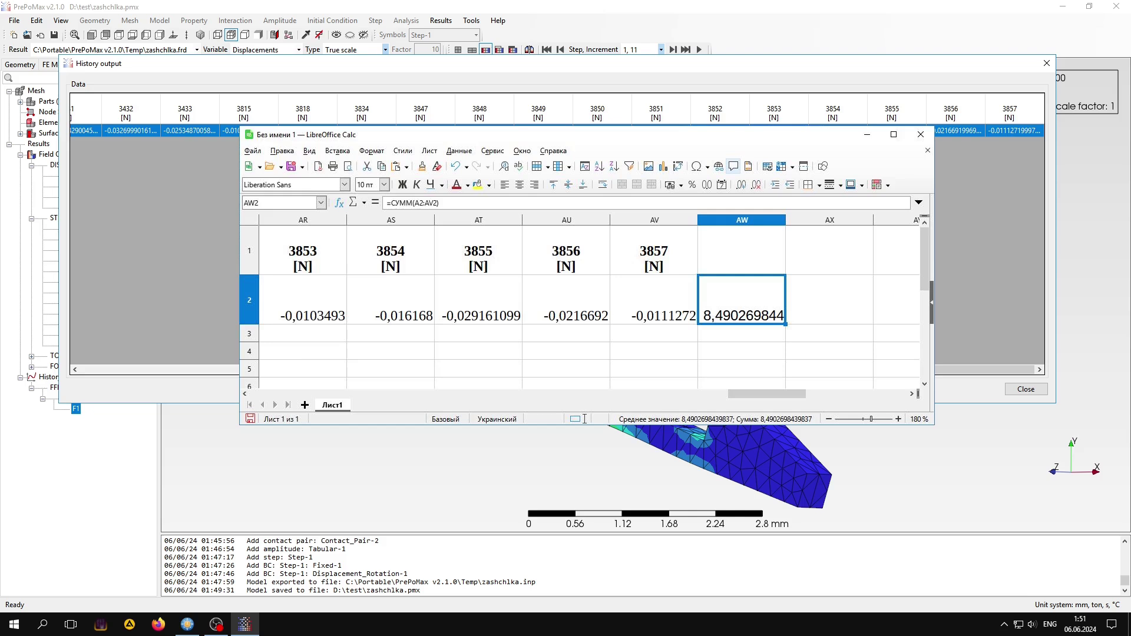
left_click(866, 135)
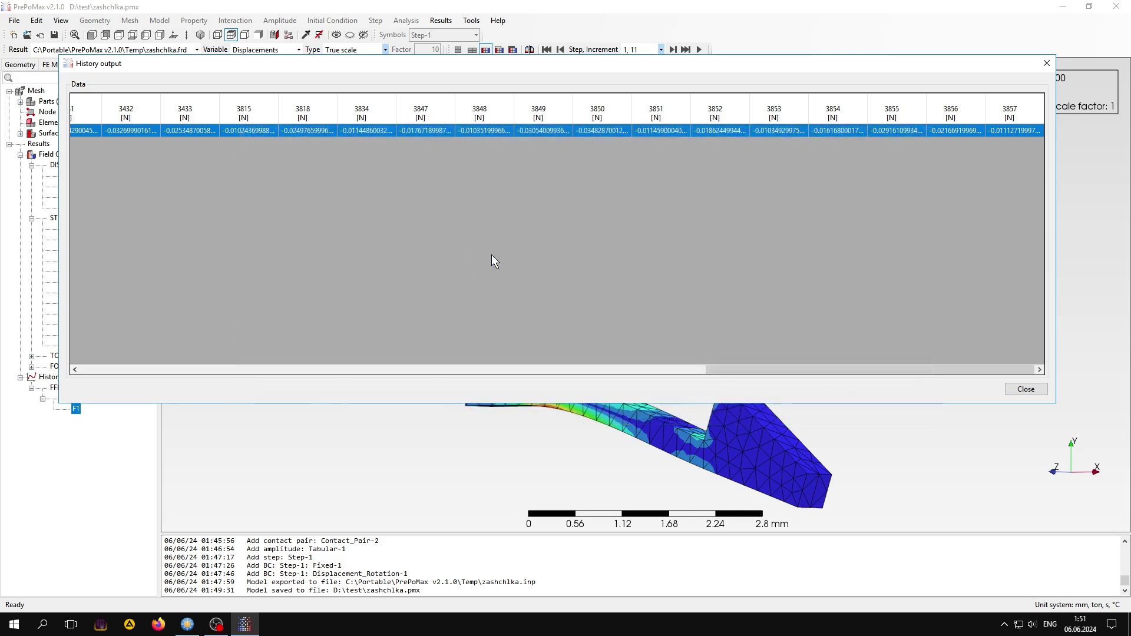
Step: Close the force table, then toggle visibility of Extrude, Extrude (Mirror #1)001 and Extrude001 in FreeCAD
left_click(1044, 65)
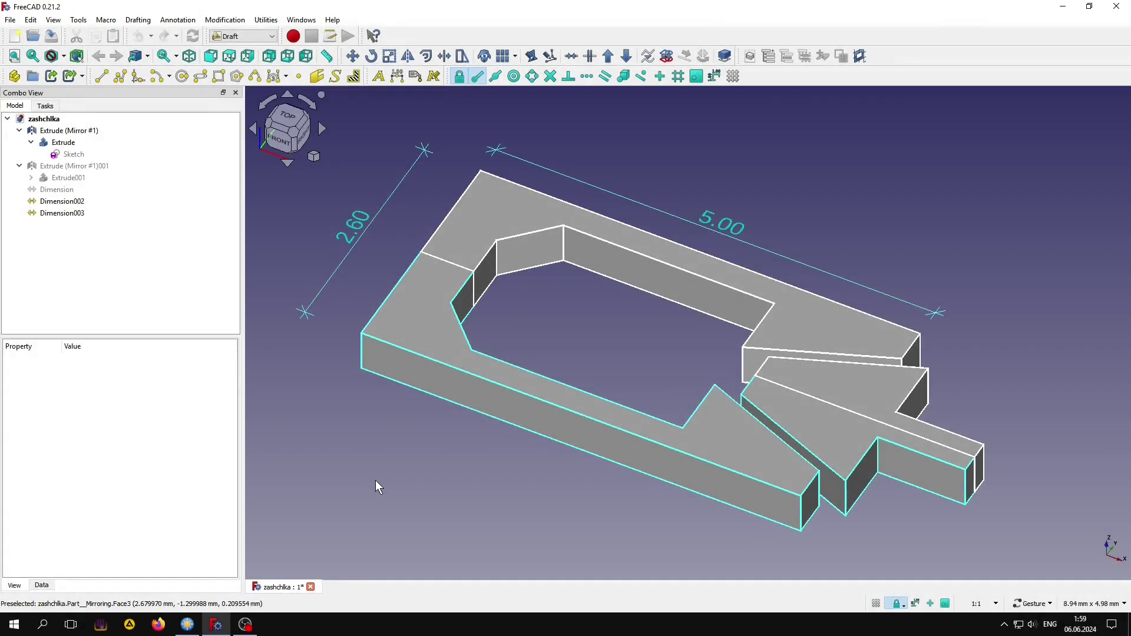
left_click(64, 143)
key("space")
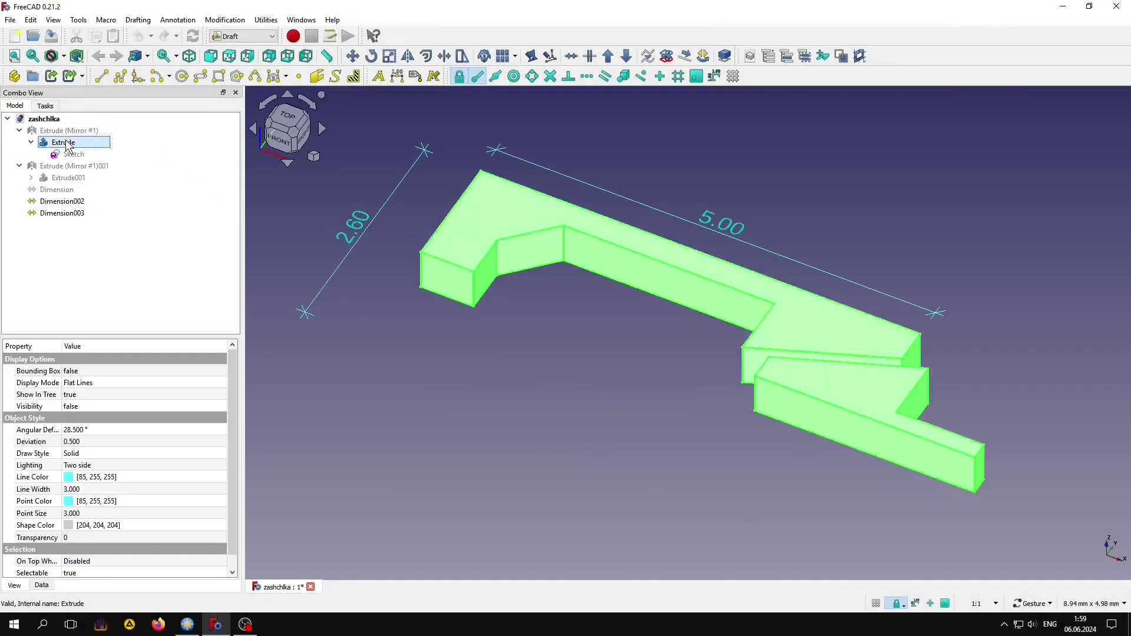
left_click(69, 165)
key("space")
left_click(66, 177)
key("space")
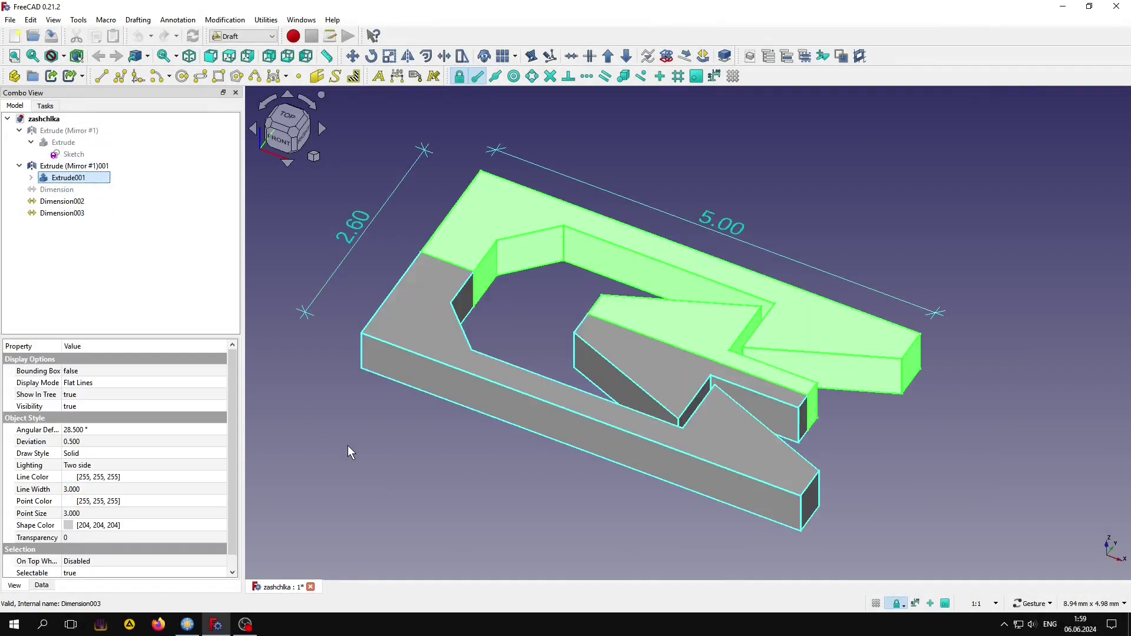
left_click(349, 448)
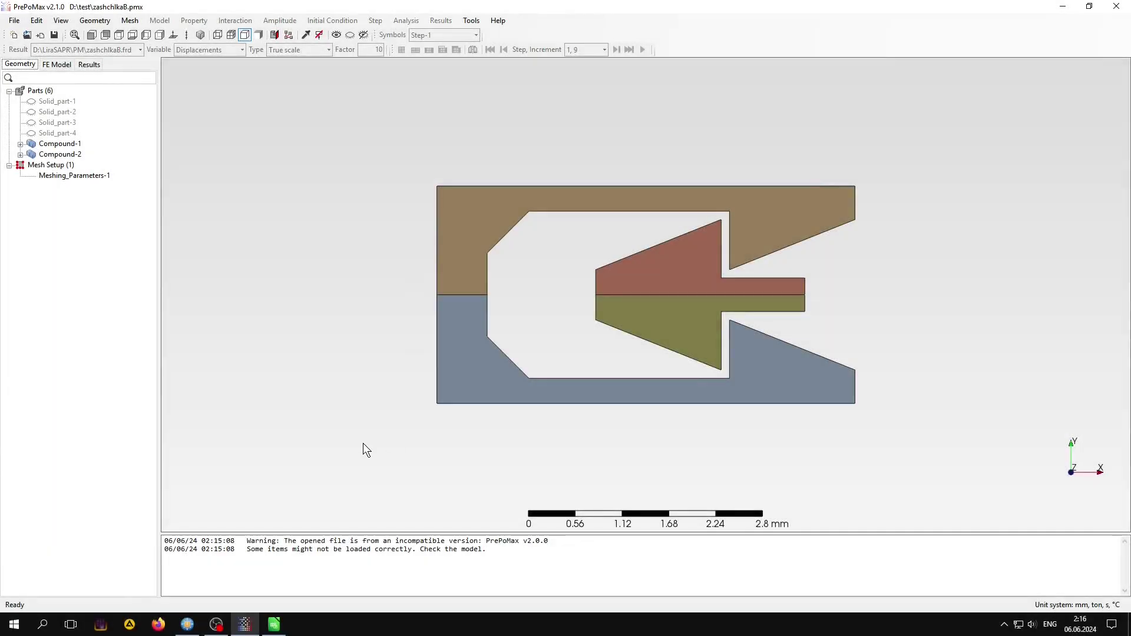
mouse_move(363, 443)
middle_mouse_down()
mouse_move(366, 373)
mouse_move(344, 349)
mouse_move(340, 376)
middle_mouse_up()
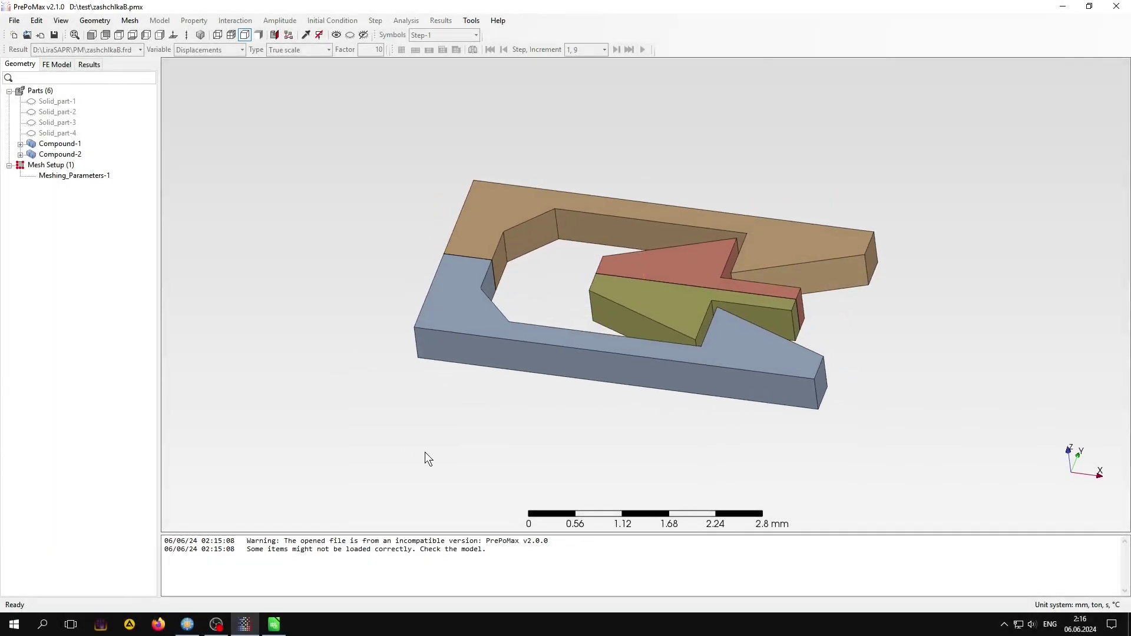
Step: In the FE Model tree, highlight the surfaces of Contact_Pair-1 and Contact_Pair-2
left_click(62, 64)
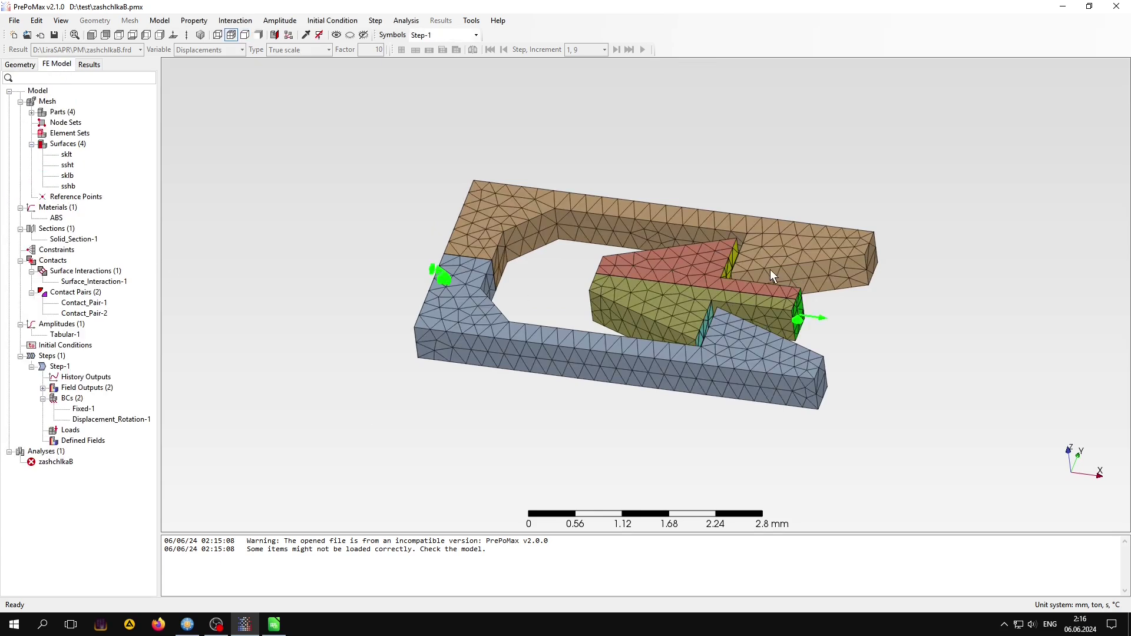
scroll(769, 270, "down", 1)
scroll(736, 277, "up", 2)
scroll(752, 271, "up", 3)
scroll(751, 270, "up", 1)
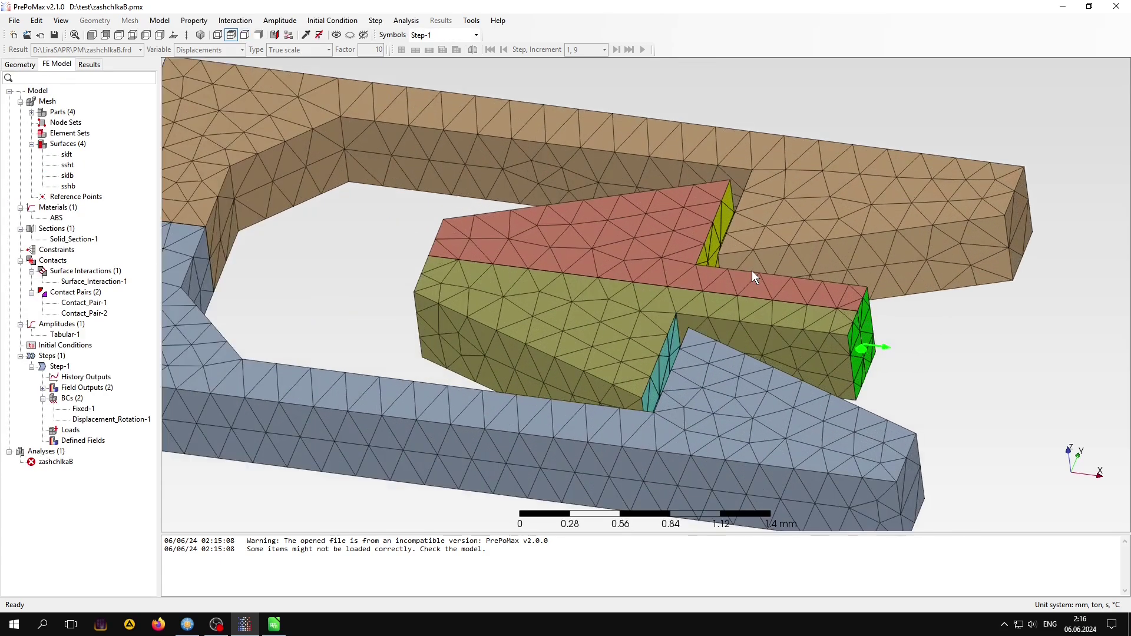
scroll(752, 270, "up", 1)
left_click(76, 303)
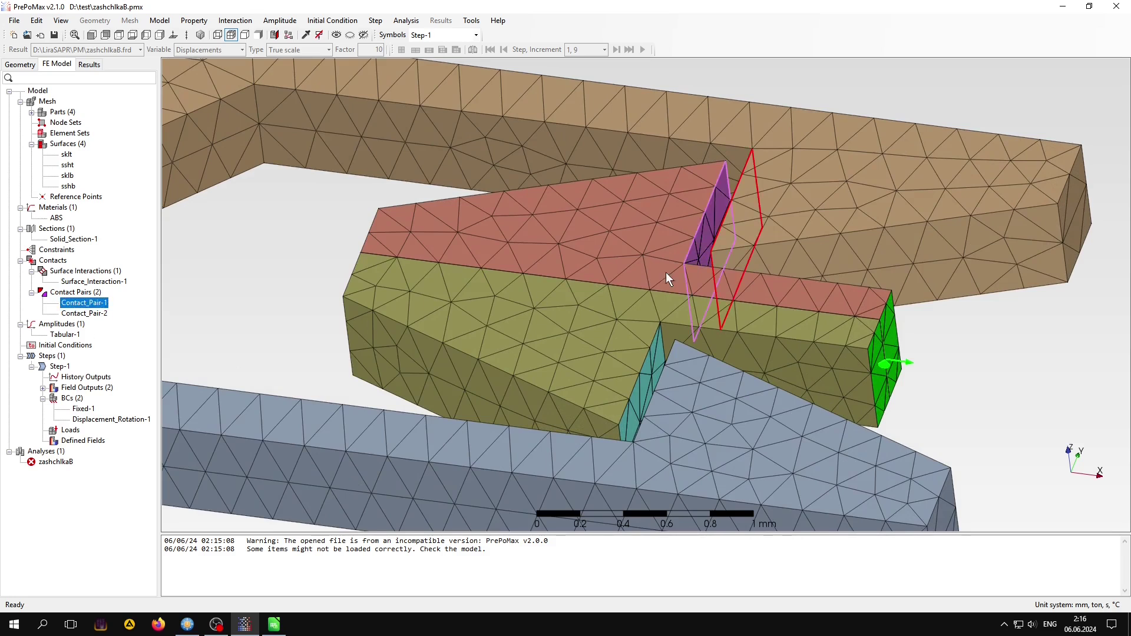
left_click(84, 314)
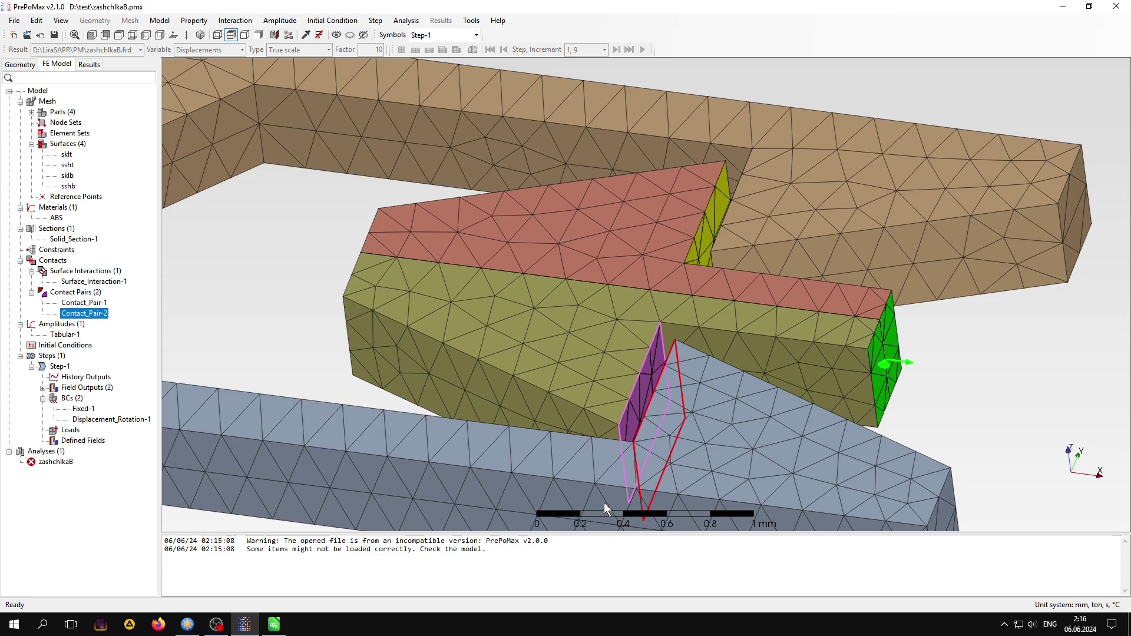
Step: Inspect Step-1's settings, including its initial time increment, without changes
double_click(56, 366)
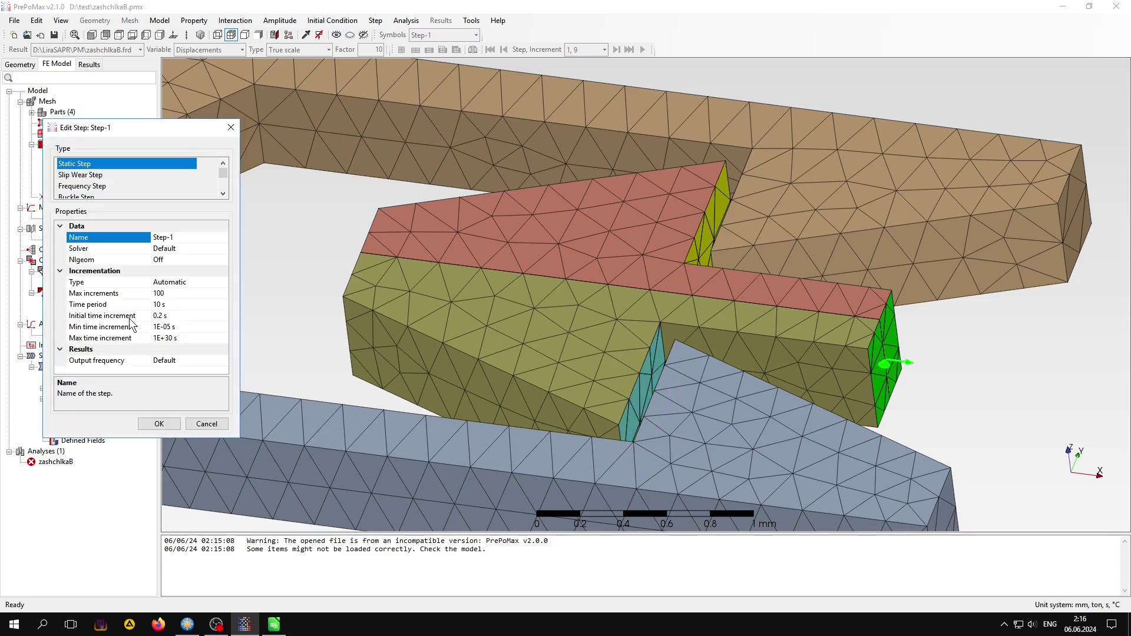
left_click(130, 318)
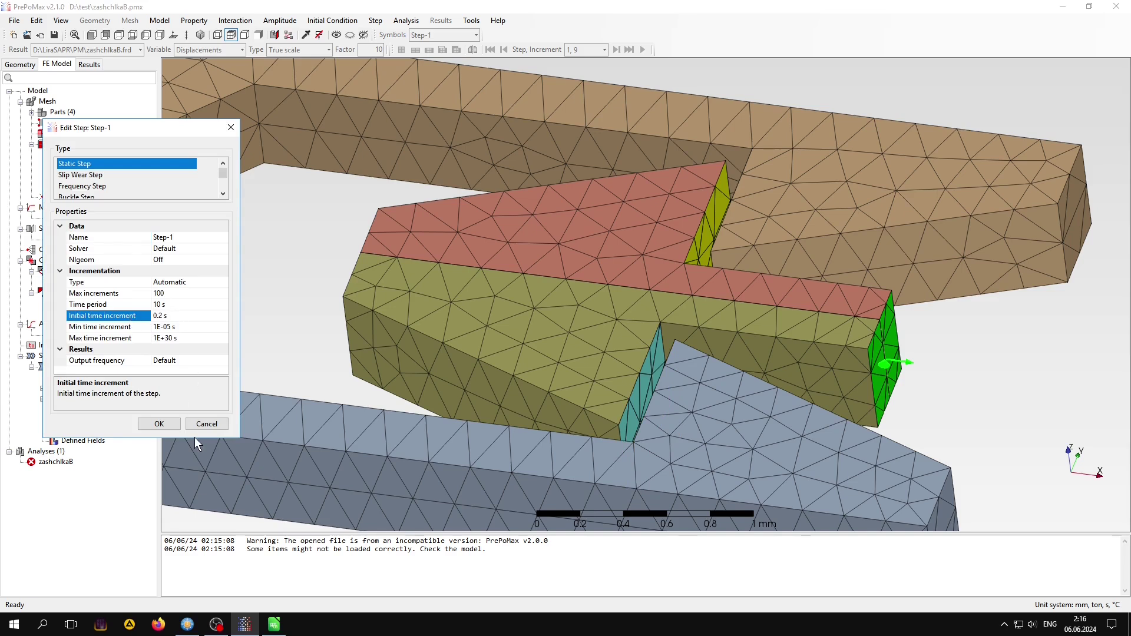
left_click(207, 424)
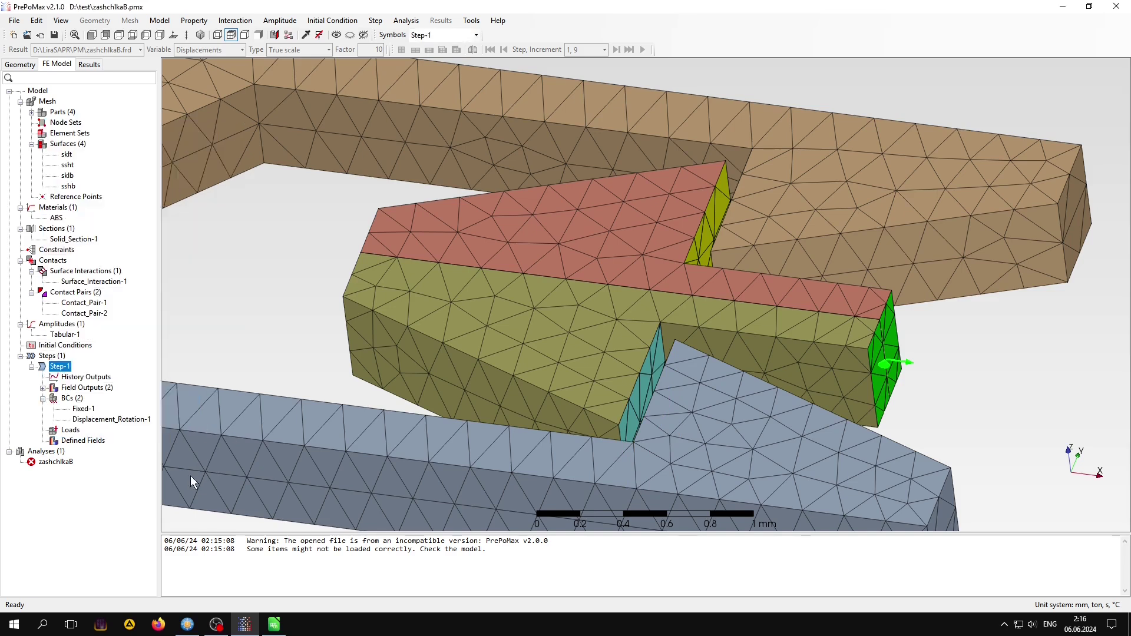
Step: Inspect the 1.9 mm Displacement_Rotation-1 condition, then show the displacement results
left_click(81, 422)
double_click(81, 420)
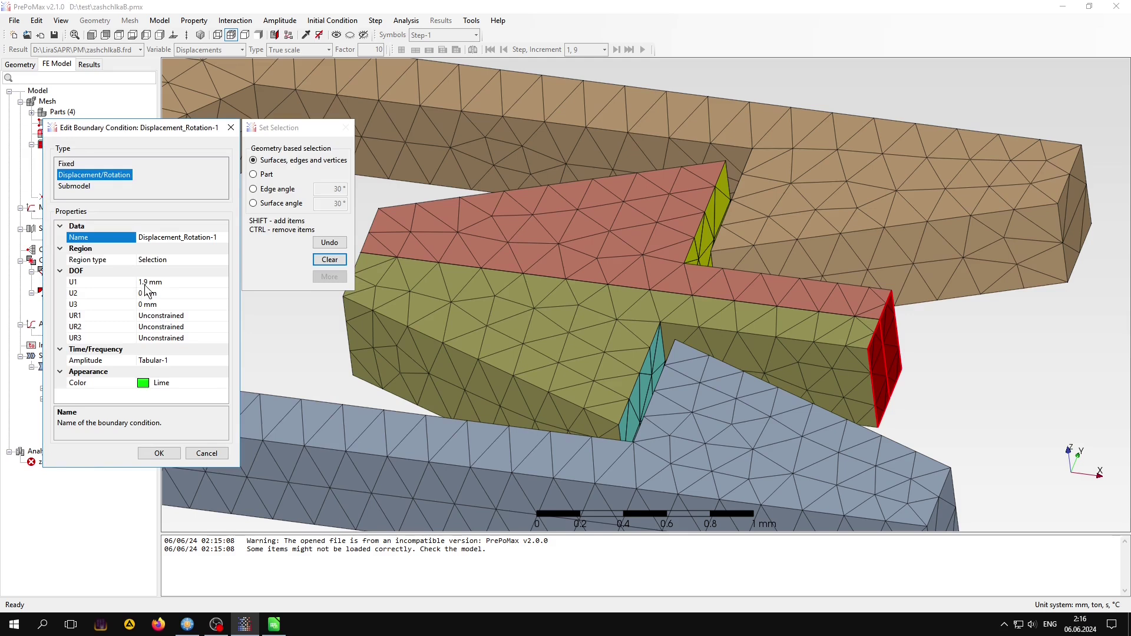
left_click(202, 452)
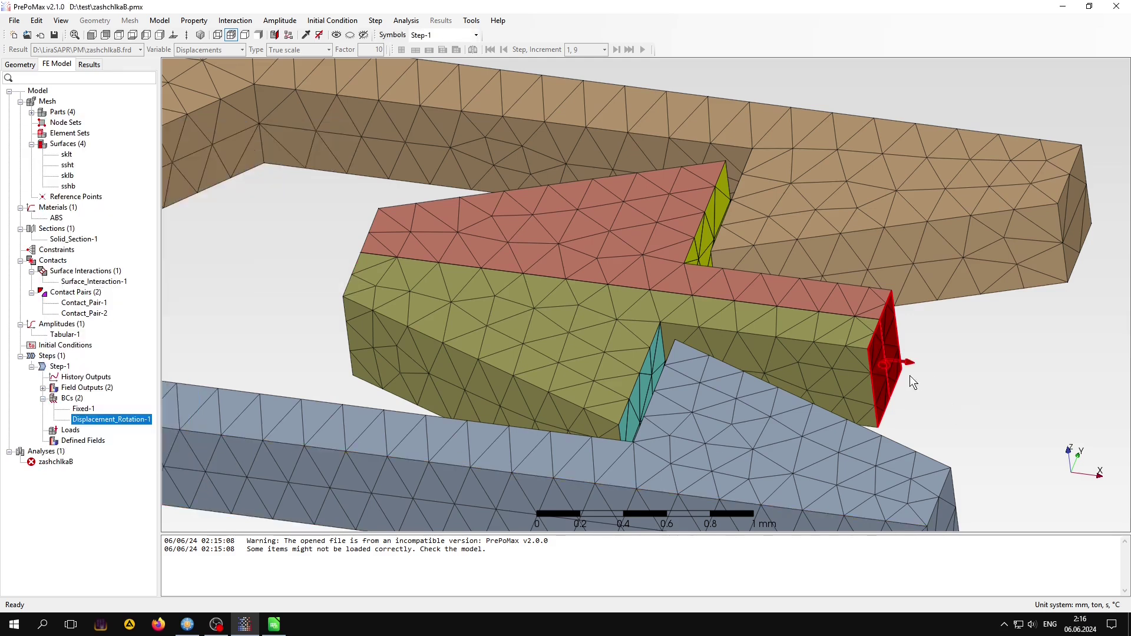
left_click(969, 391)
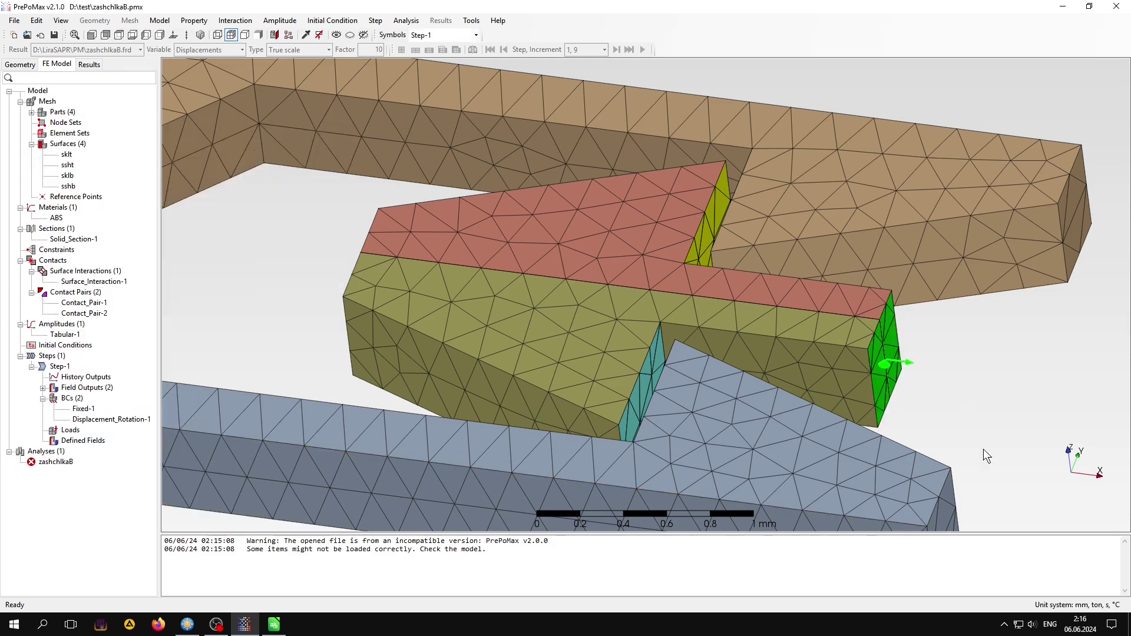
left_click(94, 64)
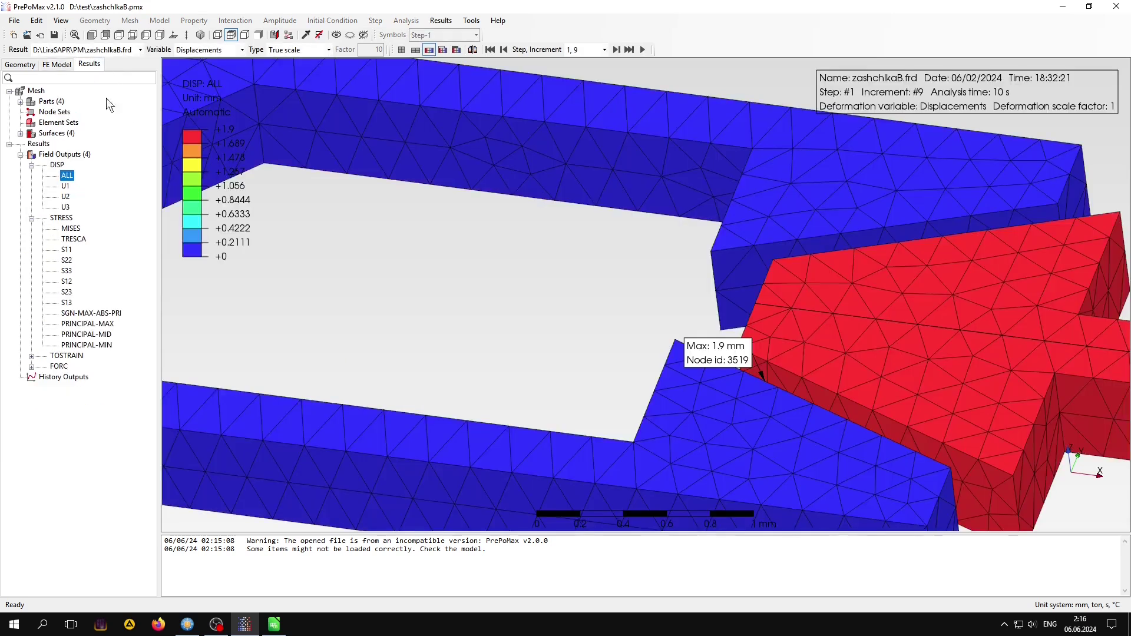
Step: Switch to a front view, move the Max label aside and plot STRESS SGN-MAX-ABS-PRI
left_click(75, 35)
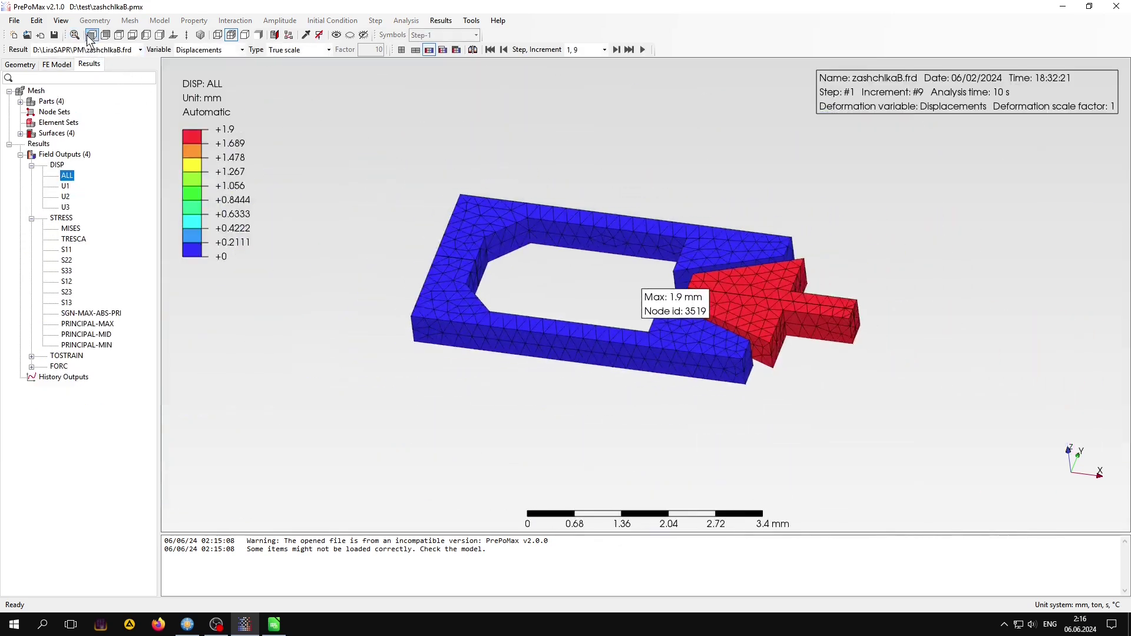
left_click(91, 35)
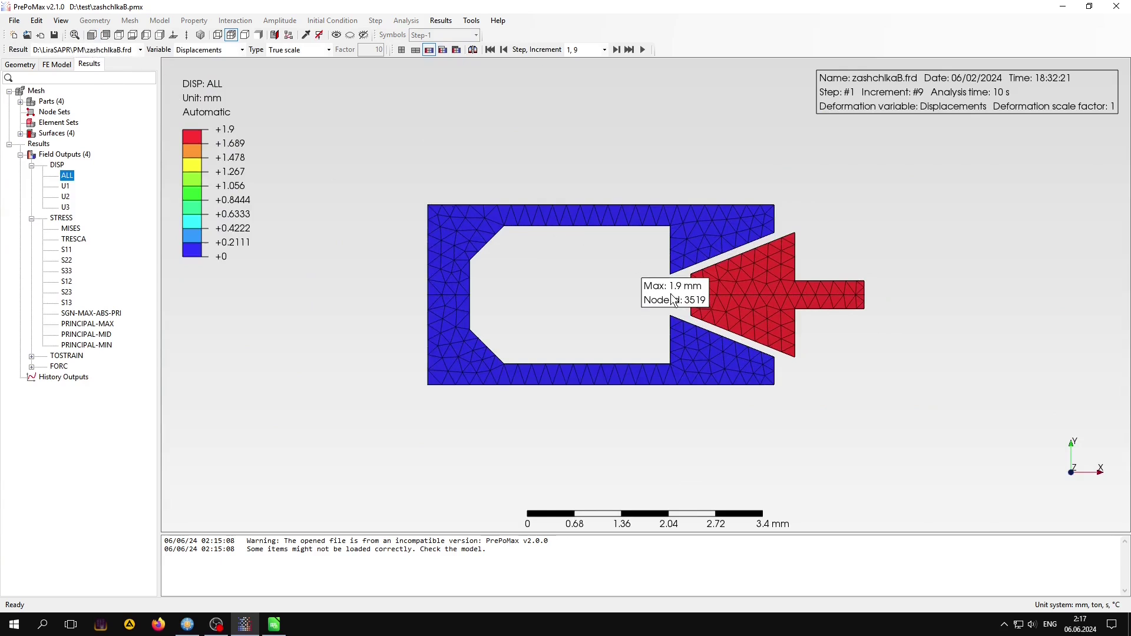
left_click_drag(673, 302, 469, 435)
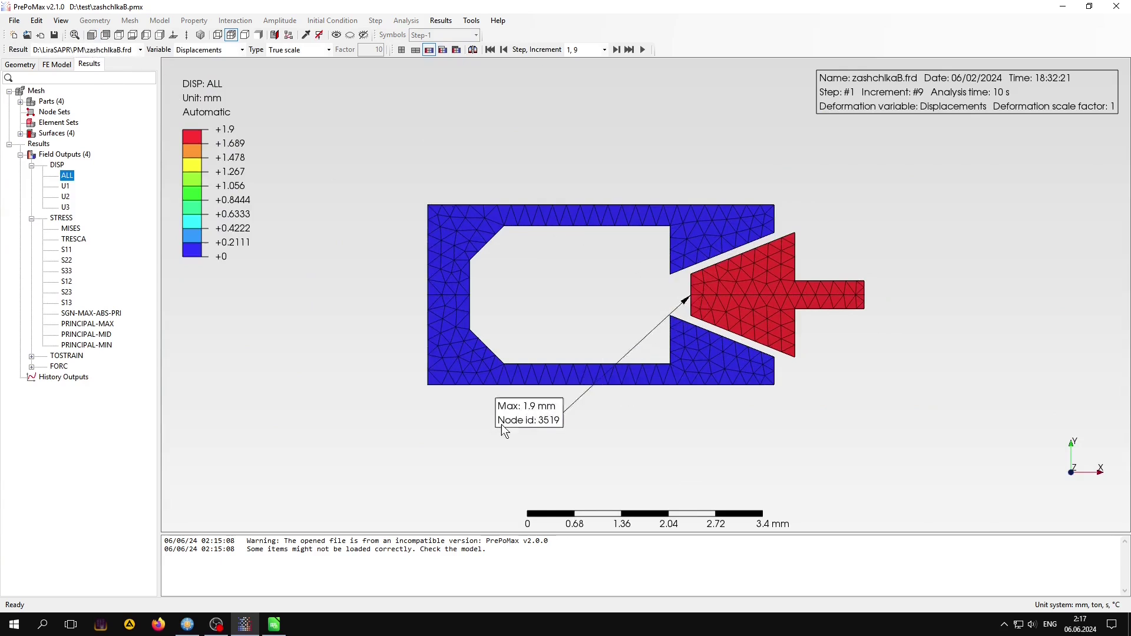
left_click(93, 318)
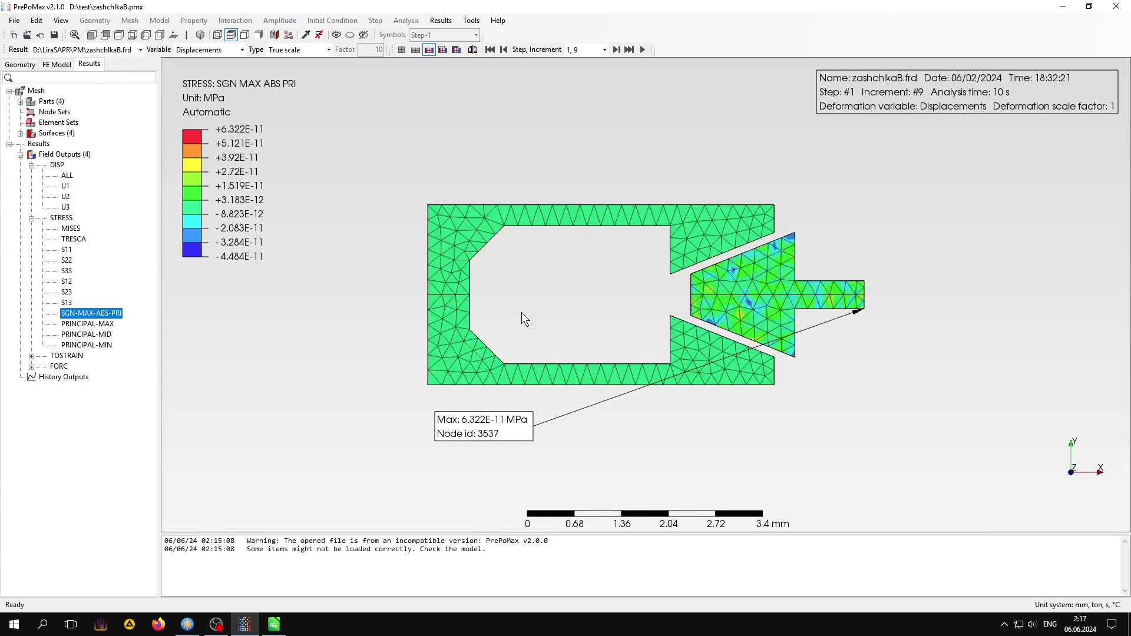
Step: Step from the first increment up to increment 8 and zoom in on the 327.7 MPa peak
left_click(490, 50)
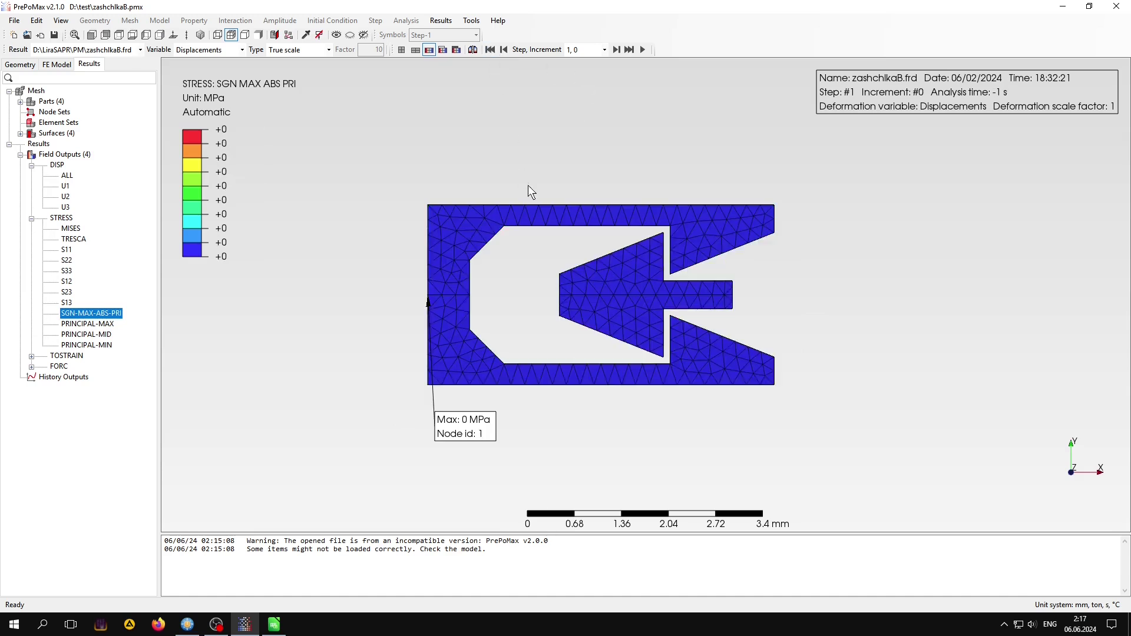
left_click(615, 50)
left_click(615, 49)
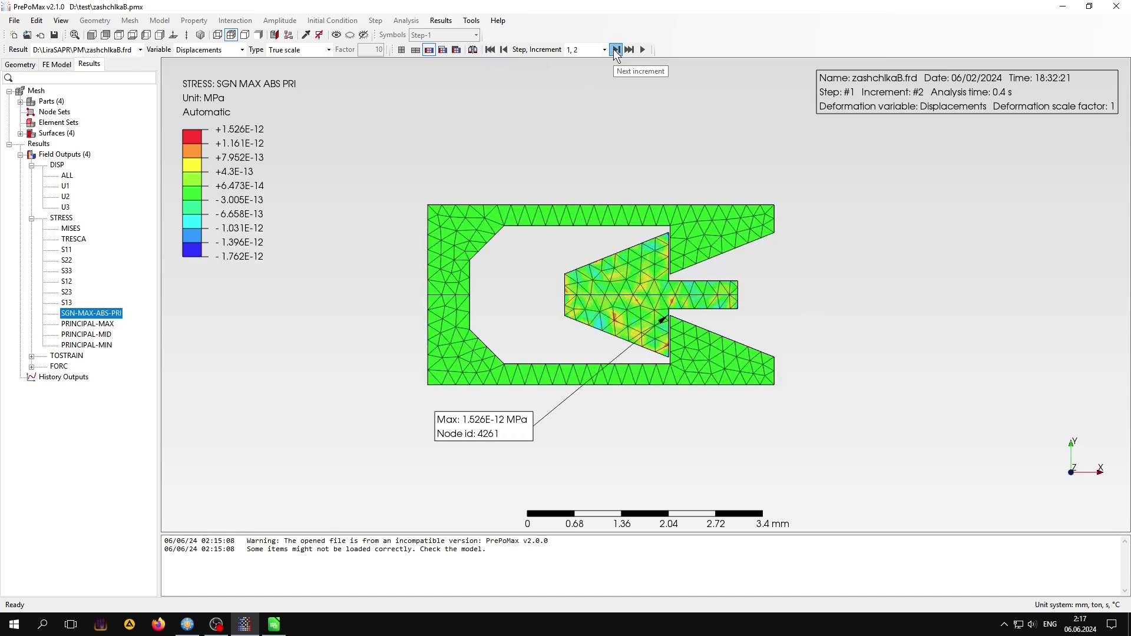
left_click(615, 49)
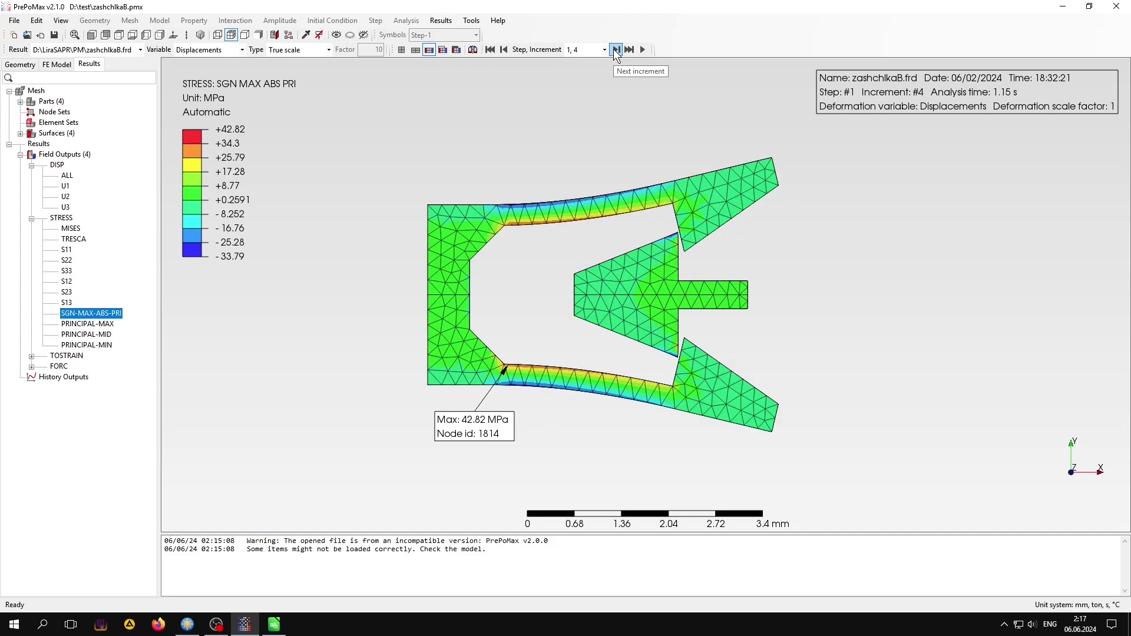
left_click(614, 50)
left_click(614, 49)
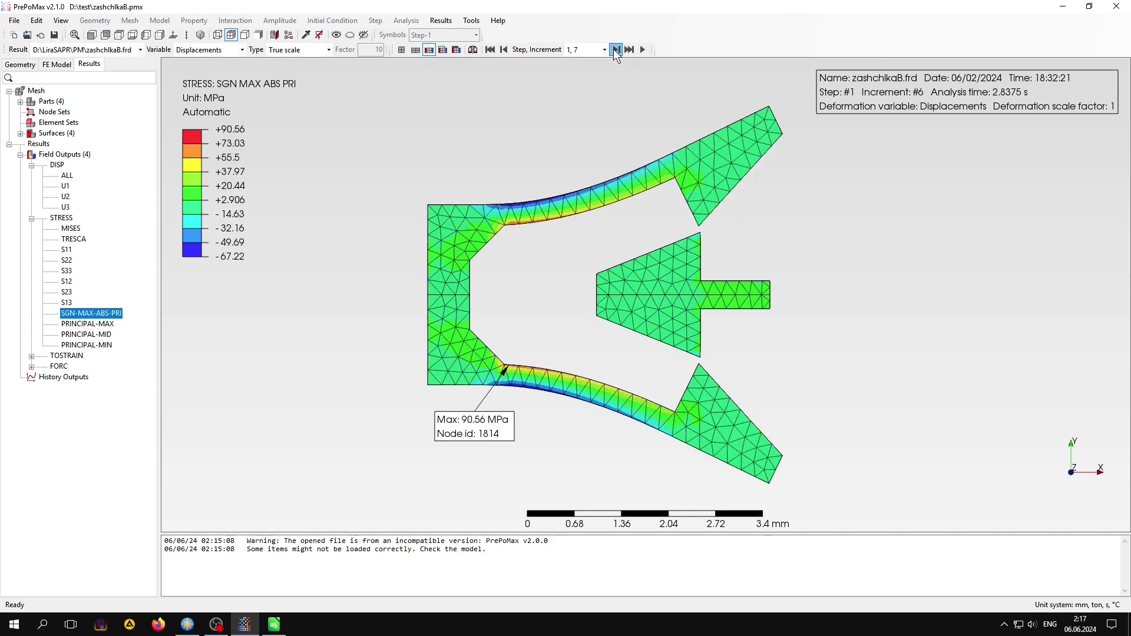
left_click(615, 50)
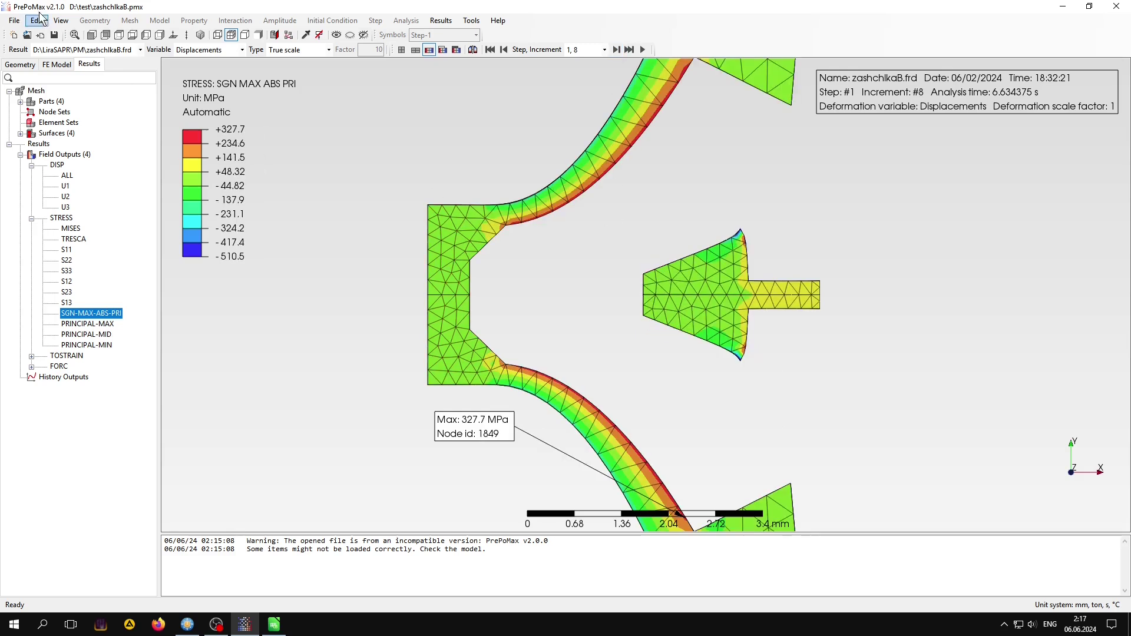
left_click(74, 35)
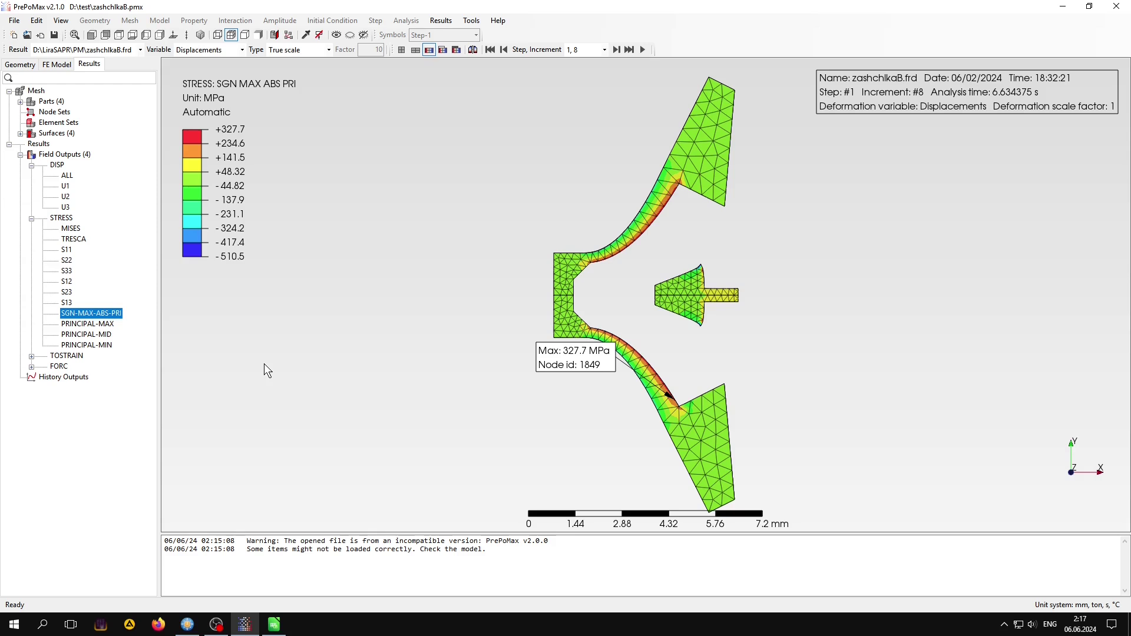
middle_click_drag(713, 312, 648, 331)
scroll(733, 303, "up", 2)
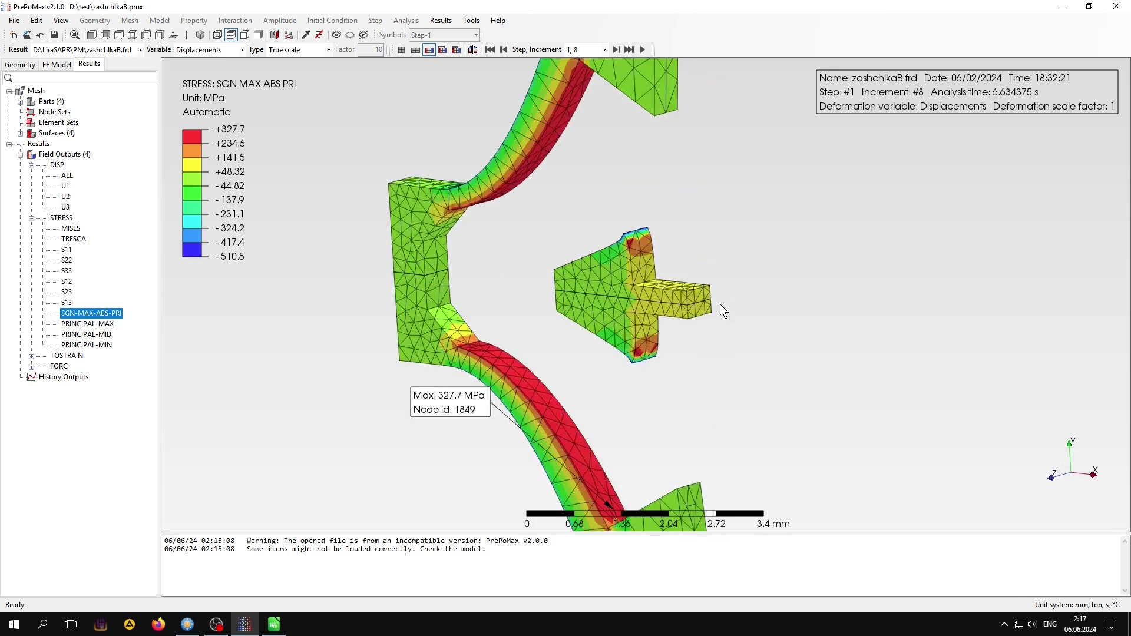
scroll(720, 304, "up", 2)
scroll(707, 304, "up", 3)
scroll(707, 303, "up", 2)
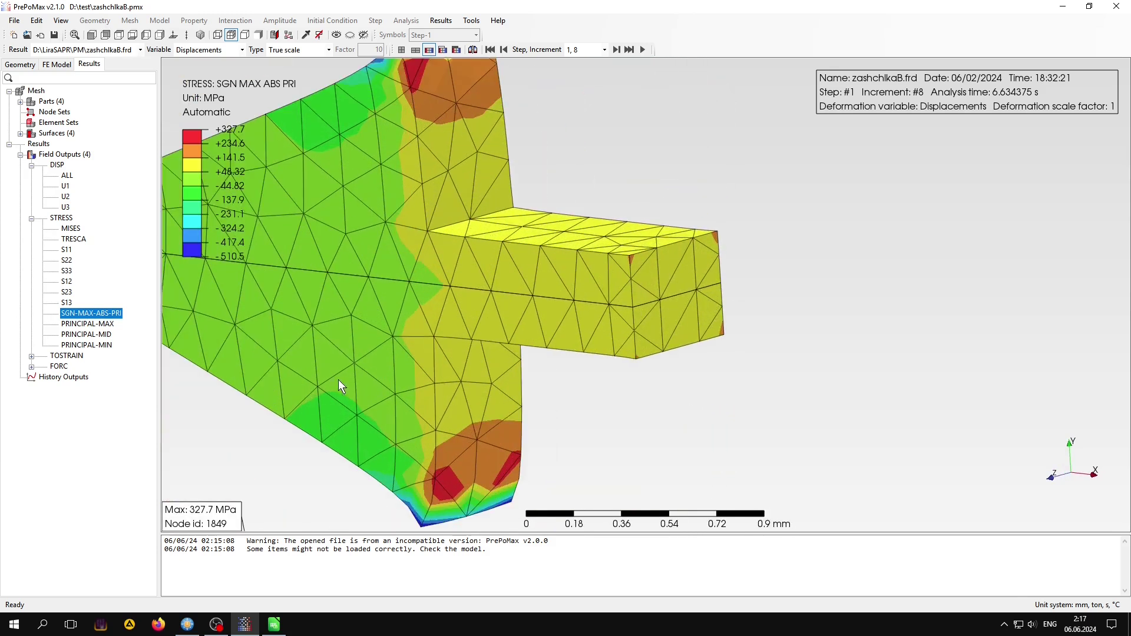
Step: Create history output FFH_Output-1: FORC component F1, step 1, increment 8, on the shaft's end face
left_click(43, 378)
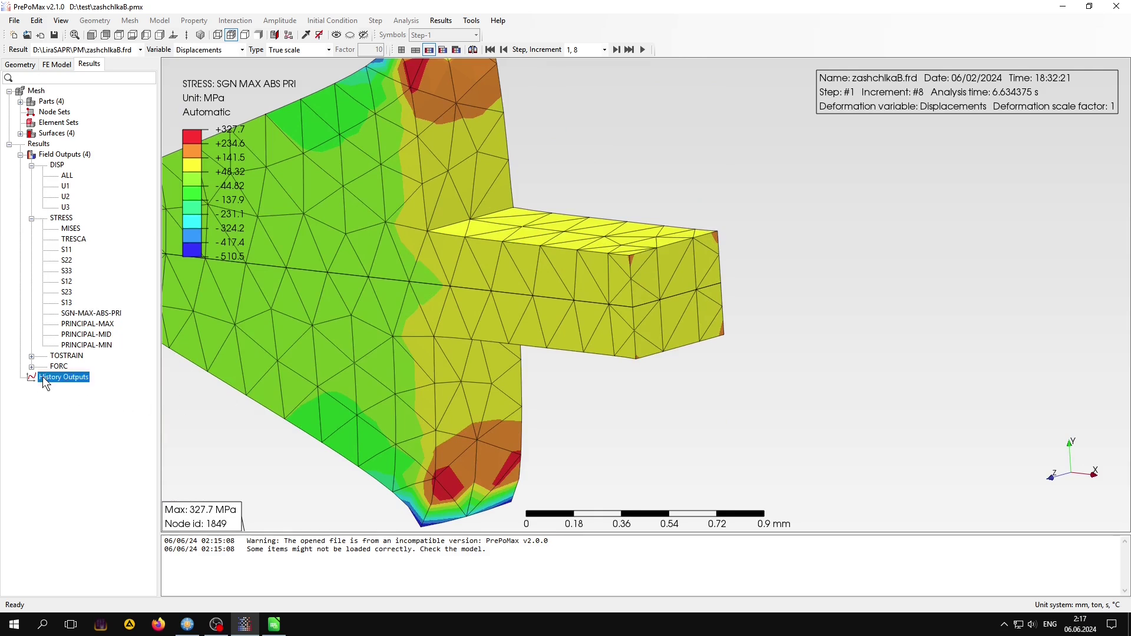
double_click(45, 380)
left_click(194, 248)
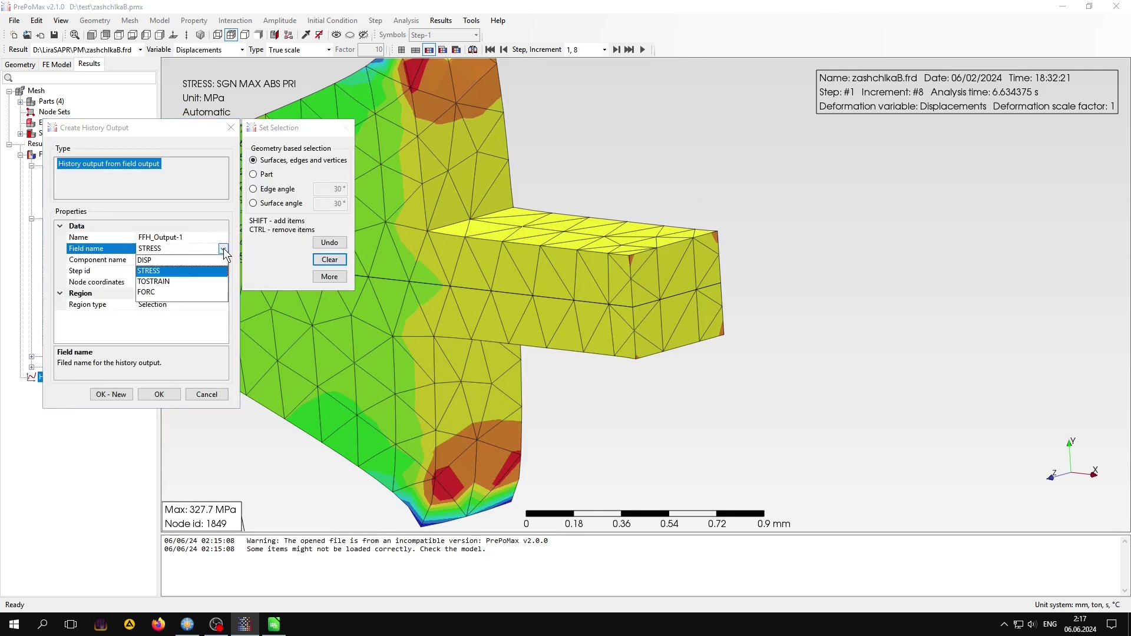
left_click(150, 293)
left_click(194, 259)
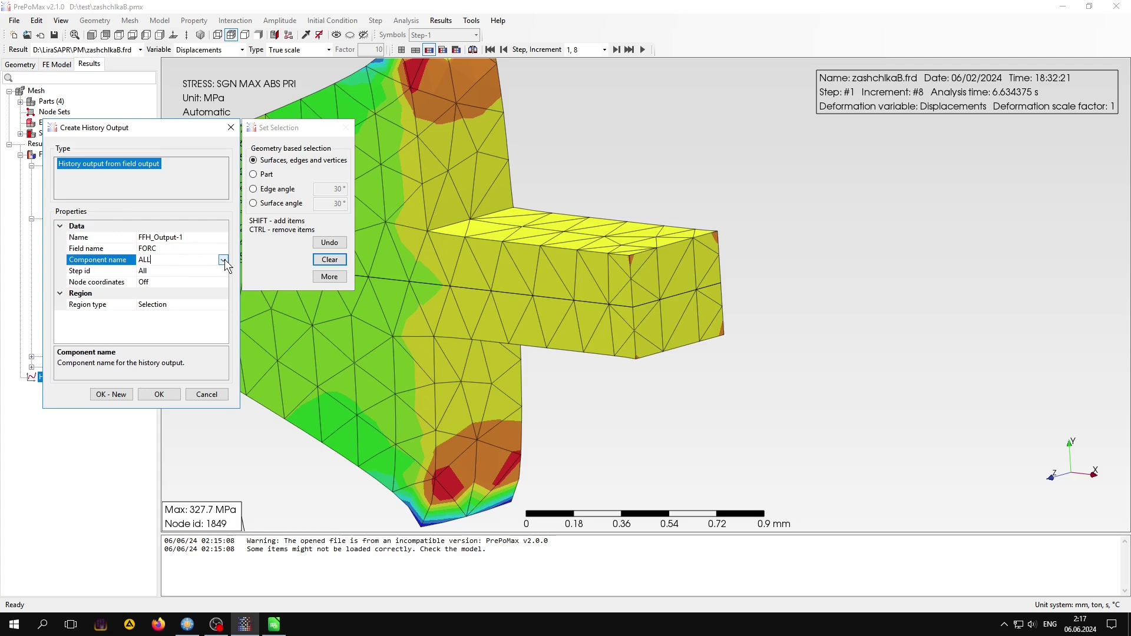
left_click(223, 260)
left_click(148, 282)
left_click(224, 271)
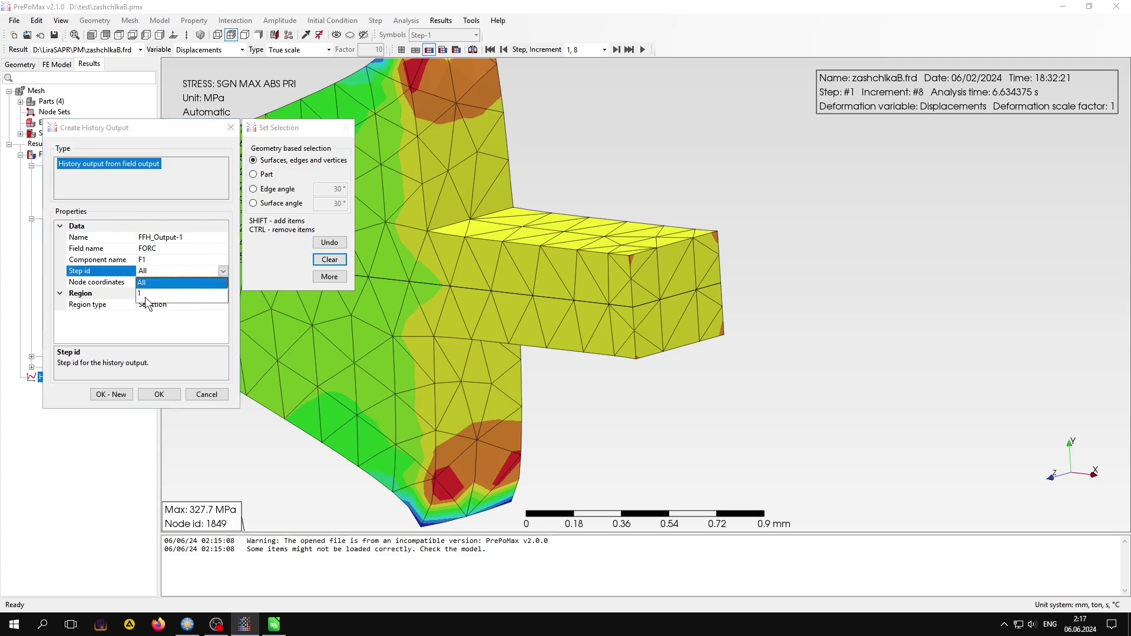
left_click(174, 286)
left_click(197, 282)
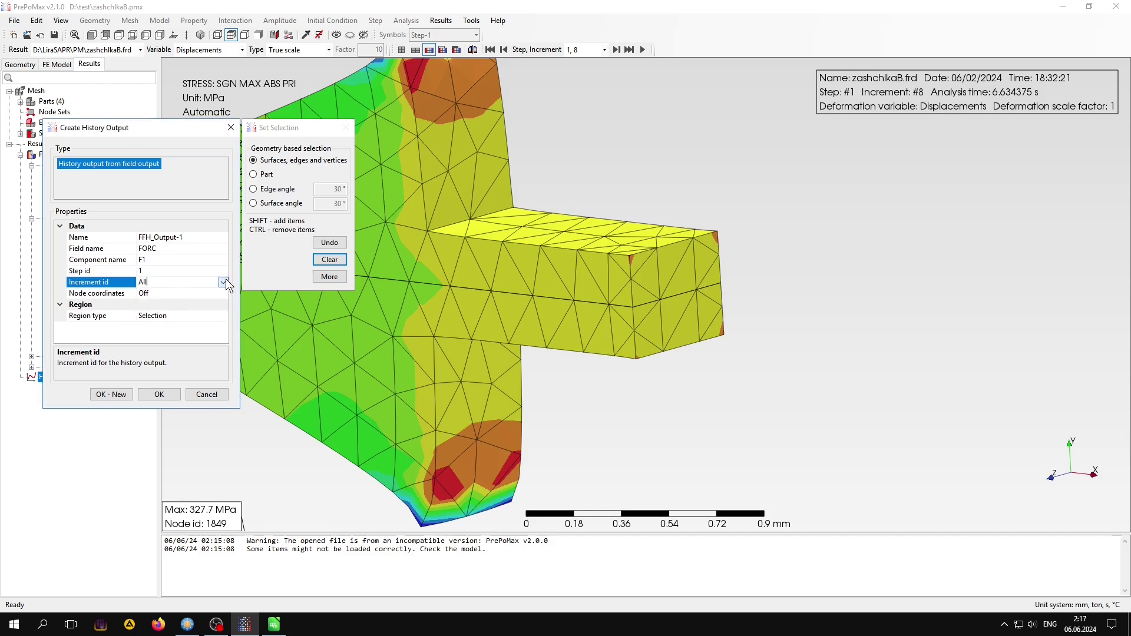
left_click(223, 283)
left_click(143, 394)
left_click(692, 267)
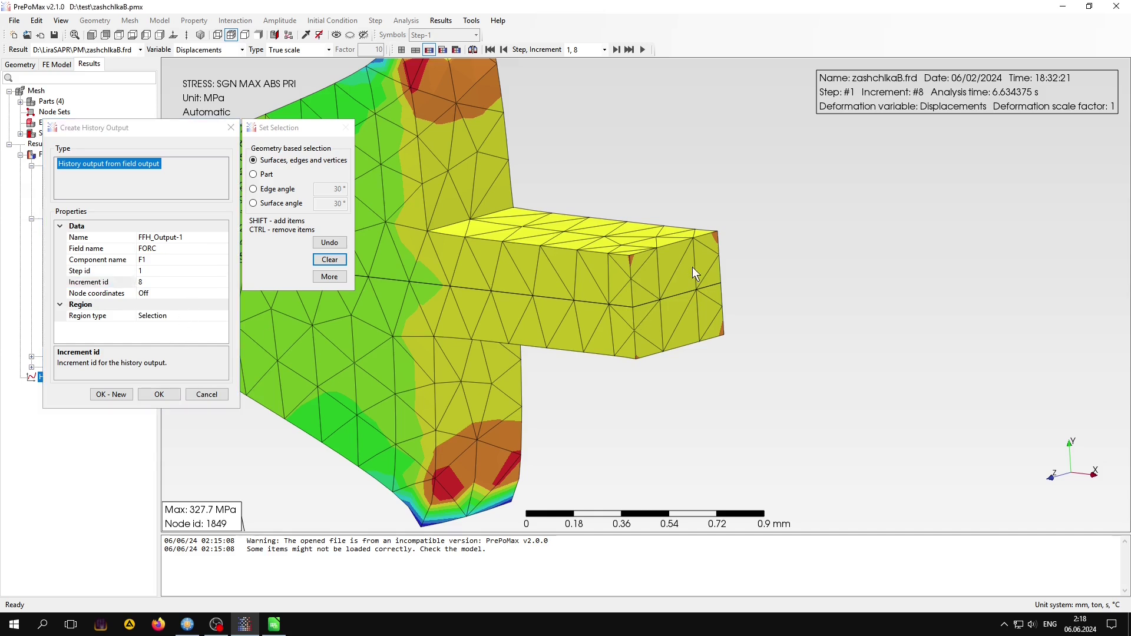
left_click(161, 396)
Step: Sum the F1 nodal force table in LibreOffice Calc, totalling 19.92370351 N
left_click(32, 388)
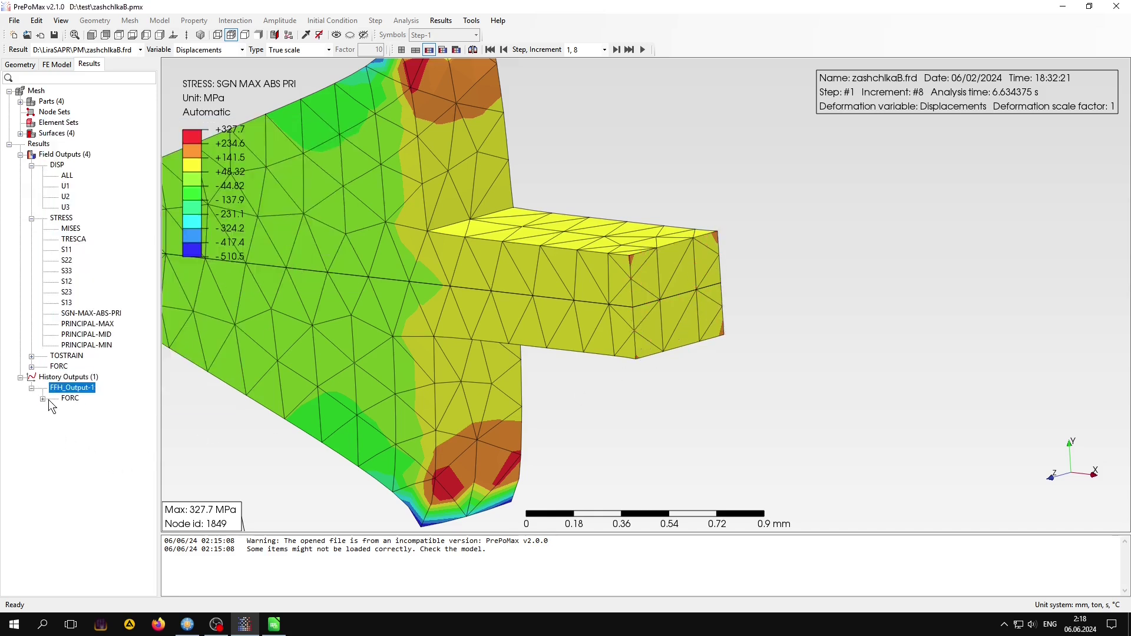
left_click(75, 409)
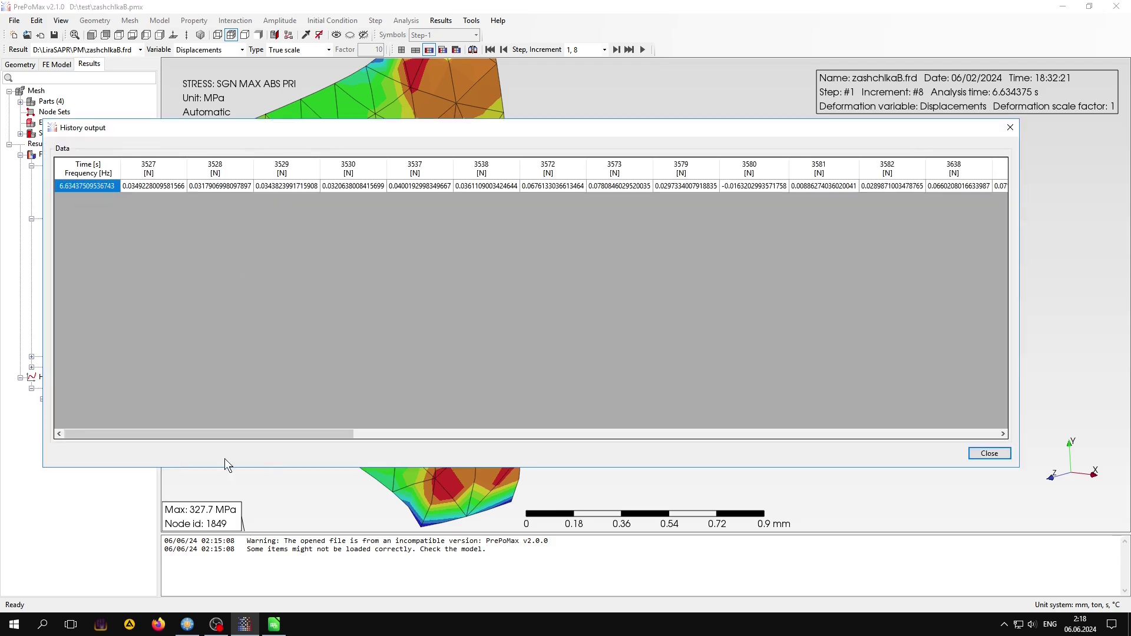
left_click_drag(270, 436, 940, 450)
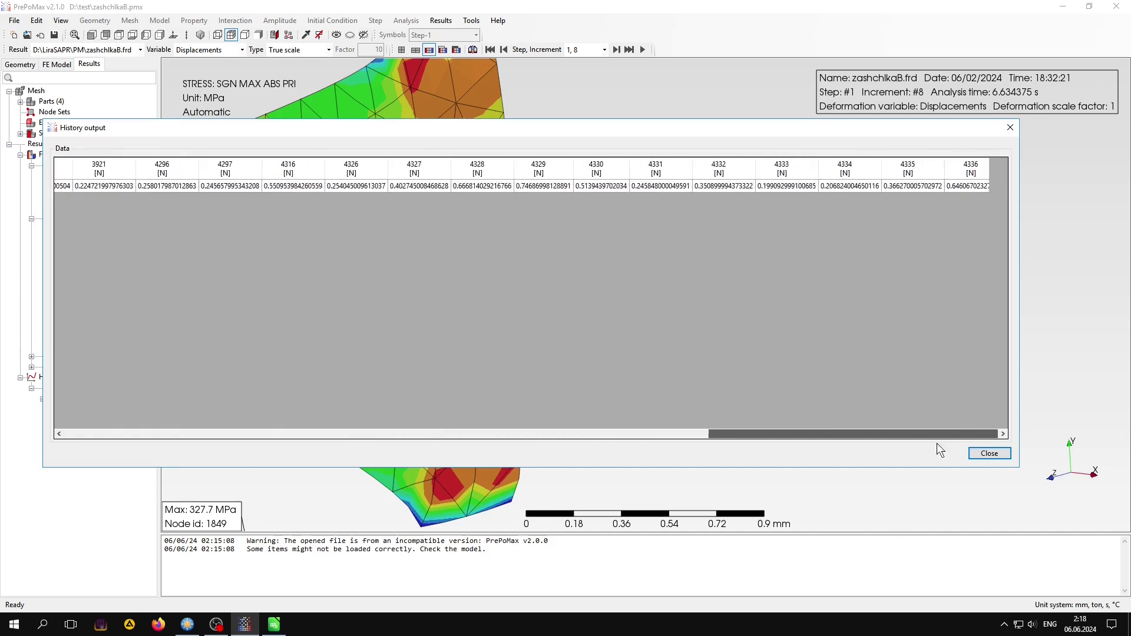
key("alt+Tab")
left_click(992, 186)
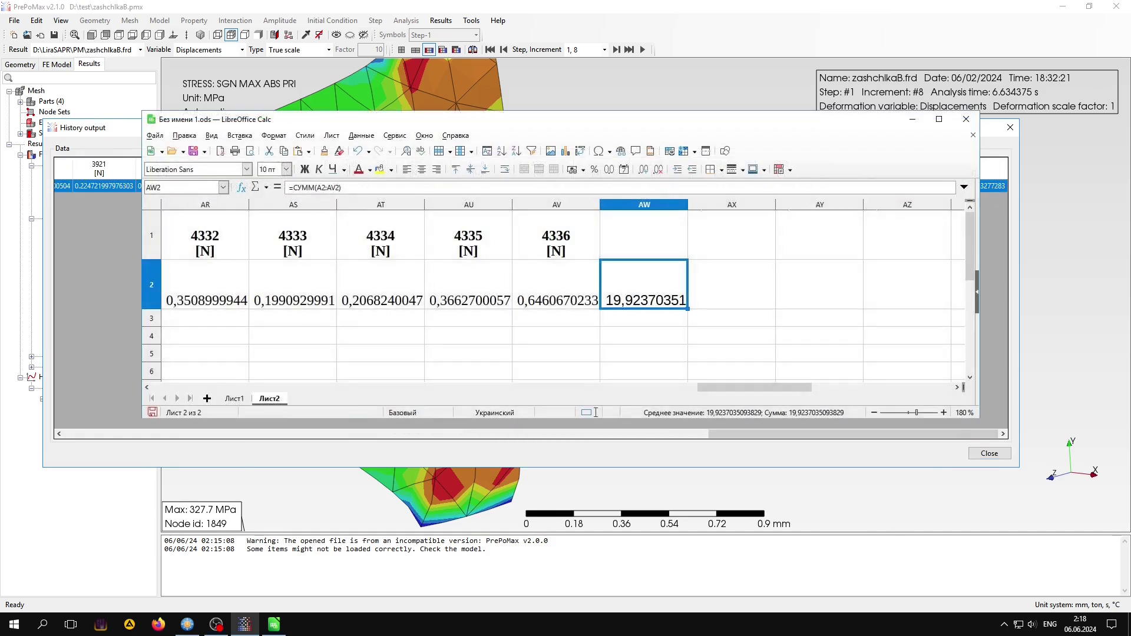
left_click(989, 453)
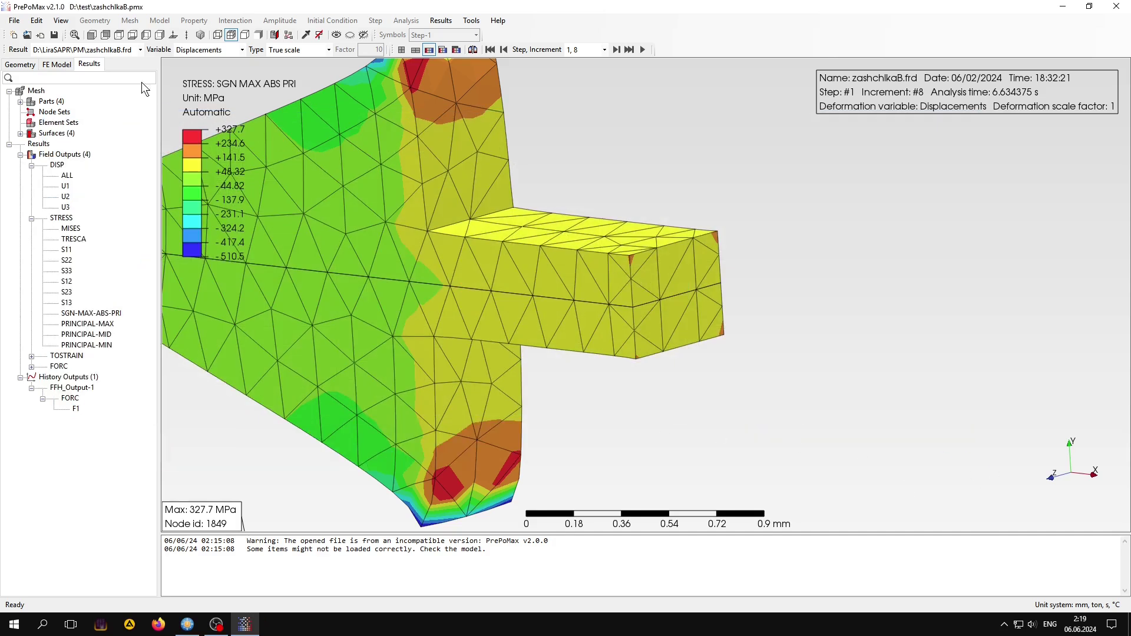
Step: Reframe the stress view and play the looping 3 FPS time-increment animation
left_click(74, 35)
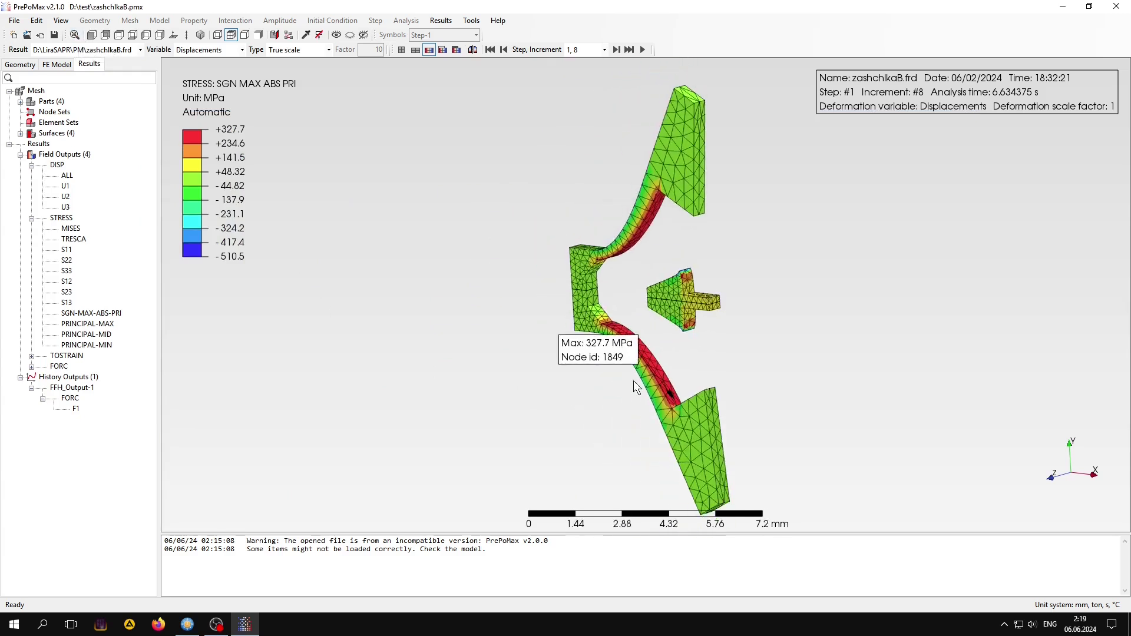
mouse_move(690, 393)
middle_mouse_down()
mouse_move(729, 384)
mouse_move(751, 327)
mouse_move(698, 479)
mouse_move(608, 423)
mouse_move(651, 471)
mouse_move(691, 378)
middle_mouse_up()
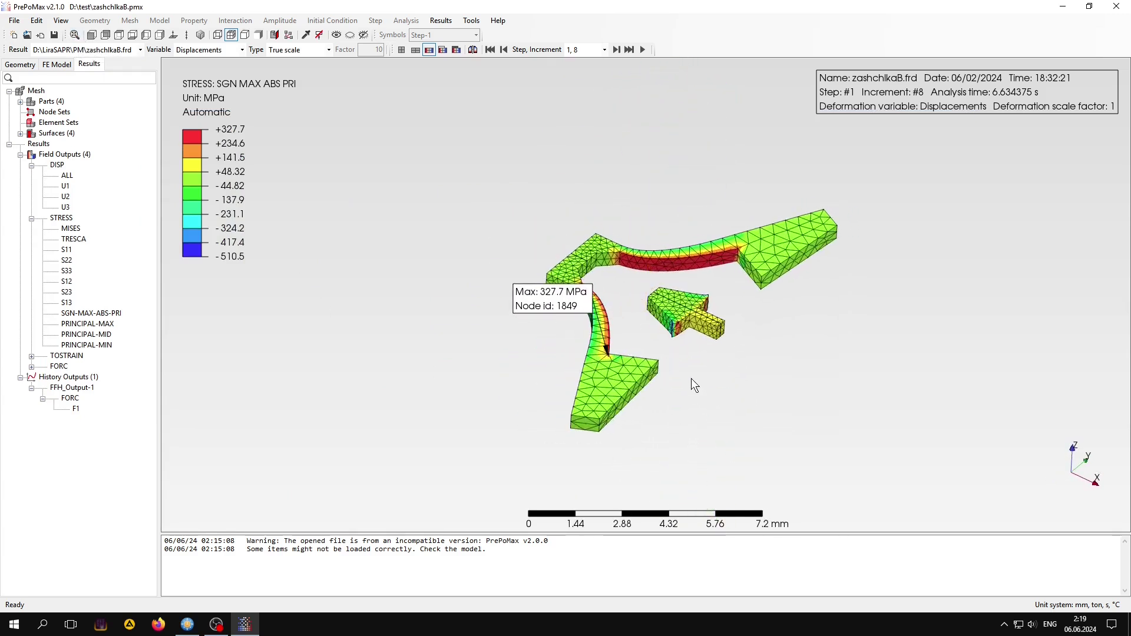
scroll(695, 370, "up", 1)
scroll(702, 367, "up", 1)
scroll(702, 368, "up", 1)
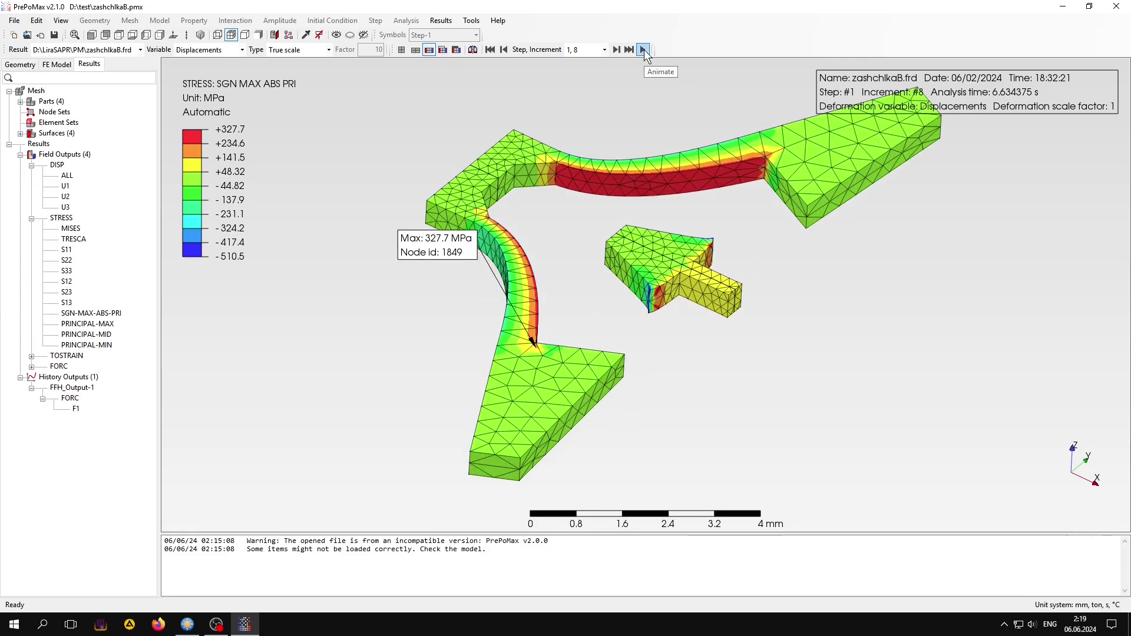
left_click_drag(437, 252, 414, 306)
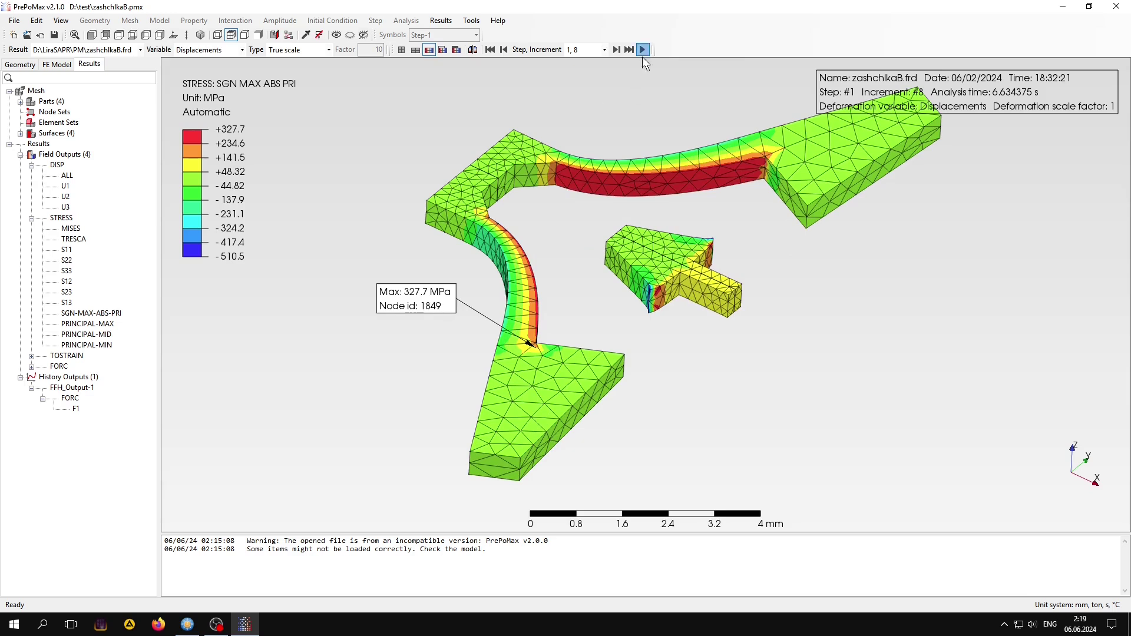
left_click(643, 50)
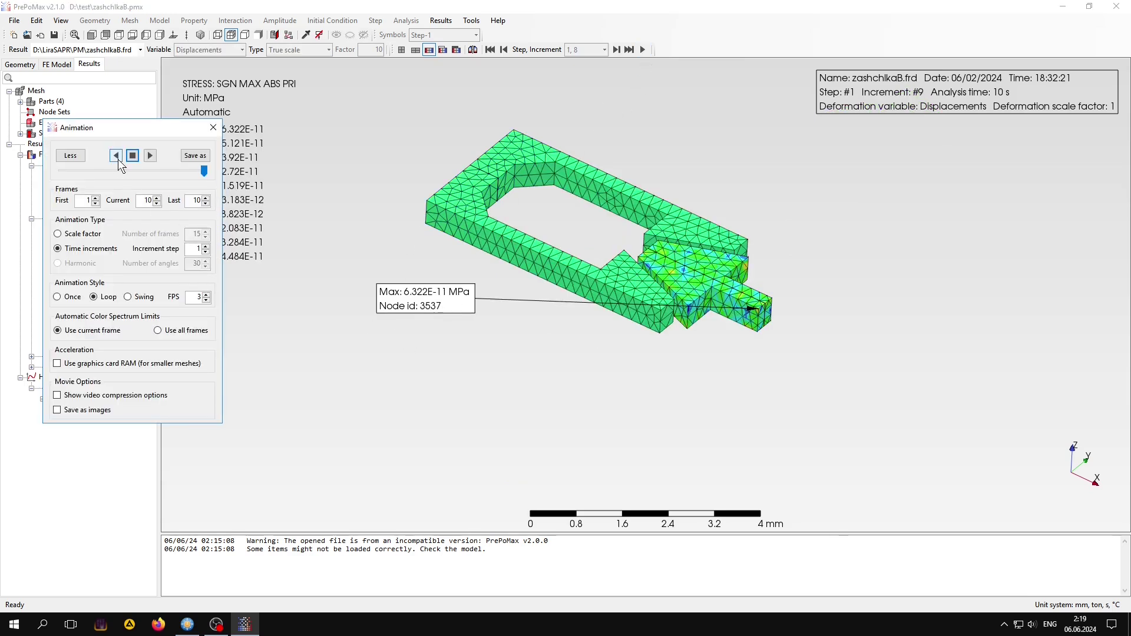
left_click(150, 155)
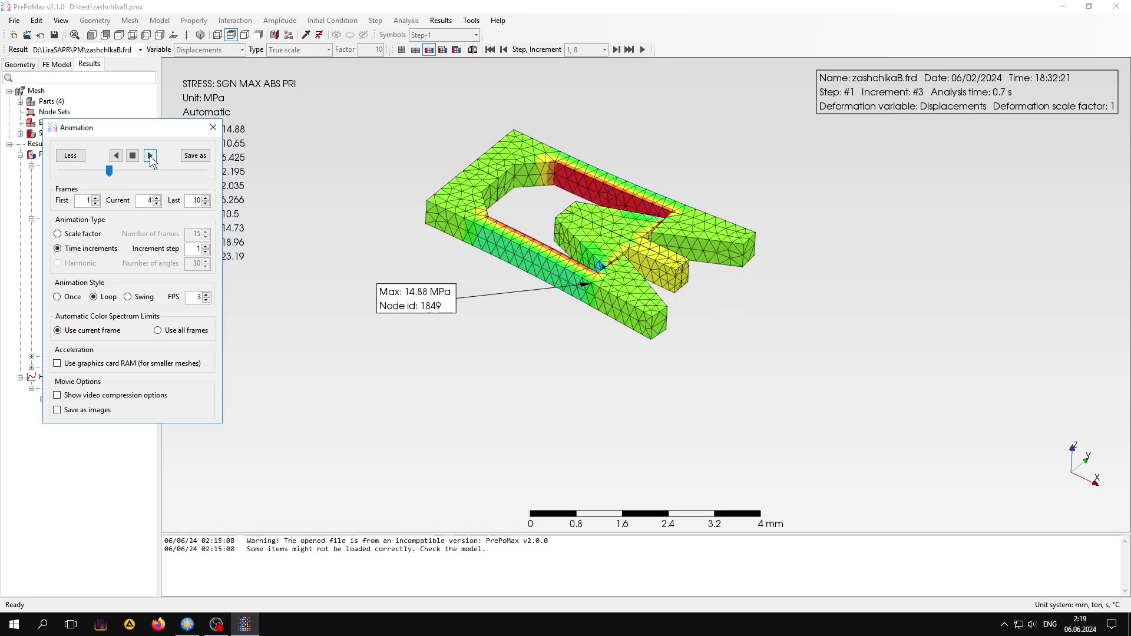